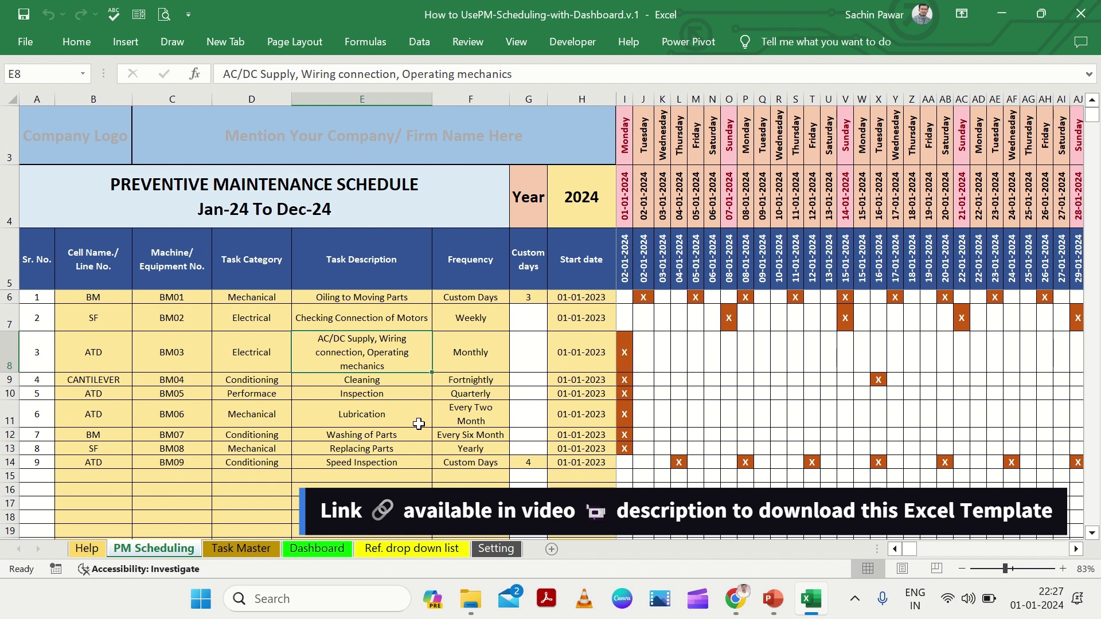
- Look over the Task Master and Dashboard sheets and return to the PM Scheduling sheet
left_click(215, 549)
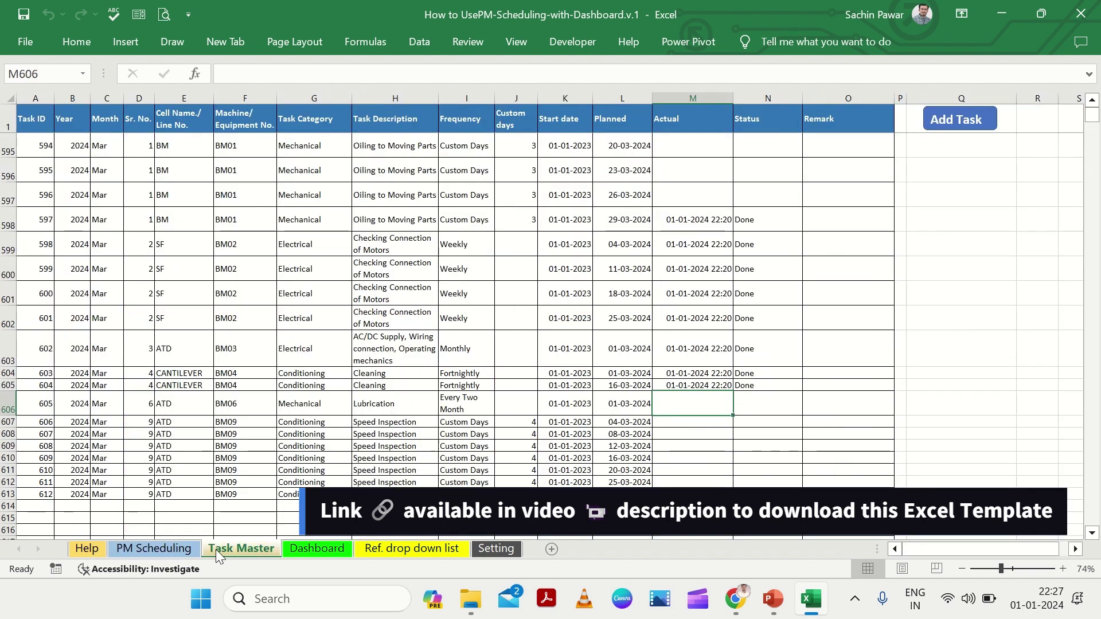
left_click(295, 549)
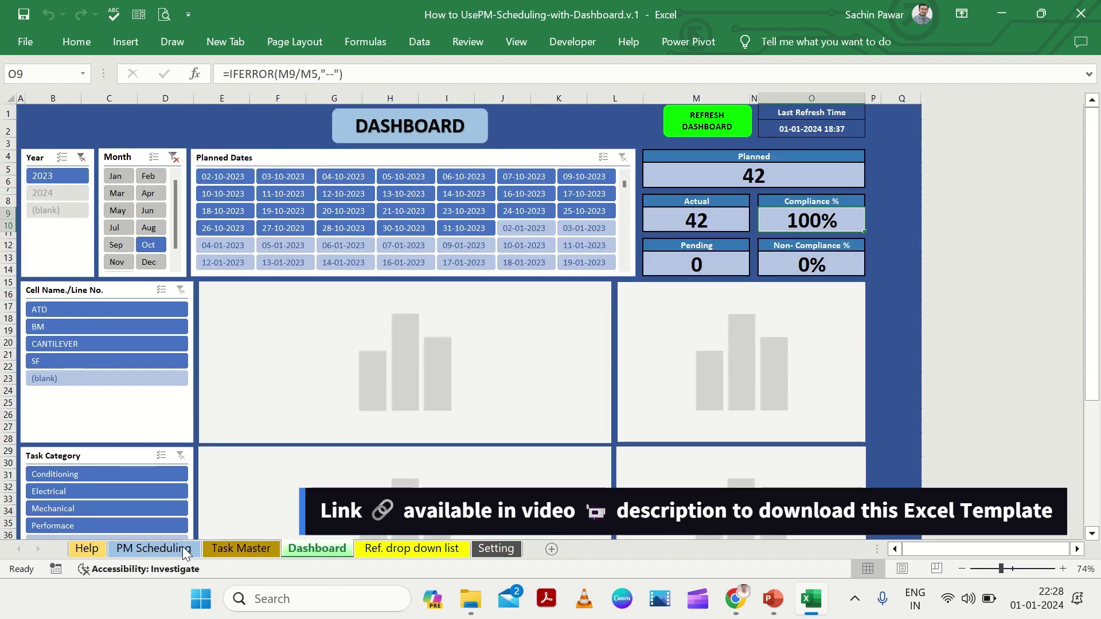
left_click(184, 549)
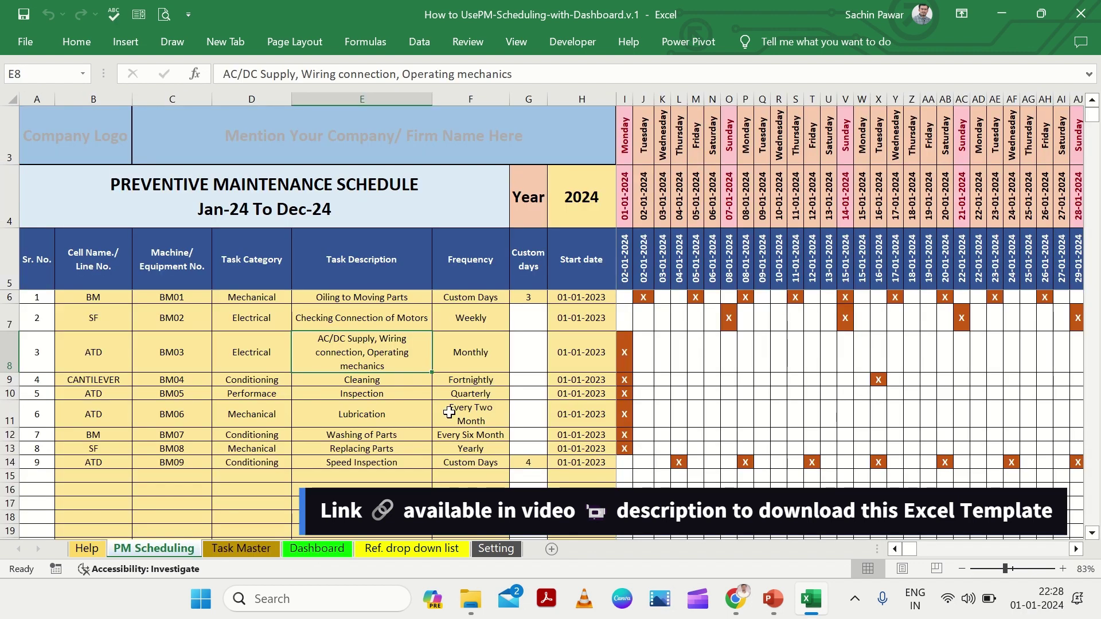
- Set the frequency of the Checking Connection of Motors task to Daily in the PM Scheduling sheet
left_click(477, 320)
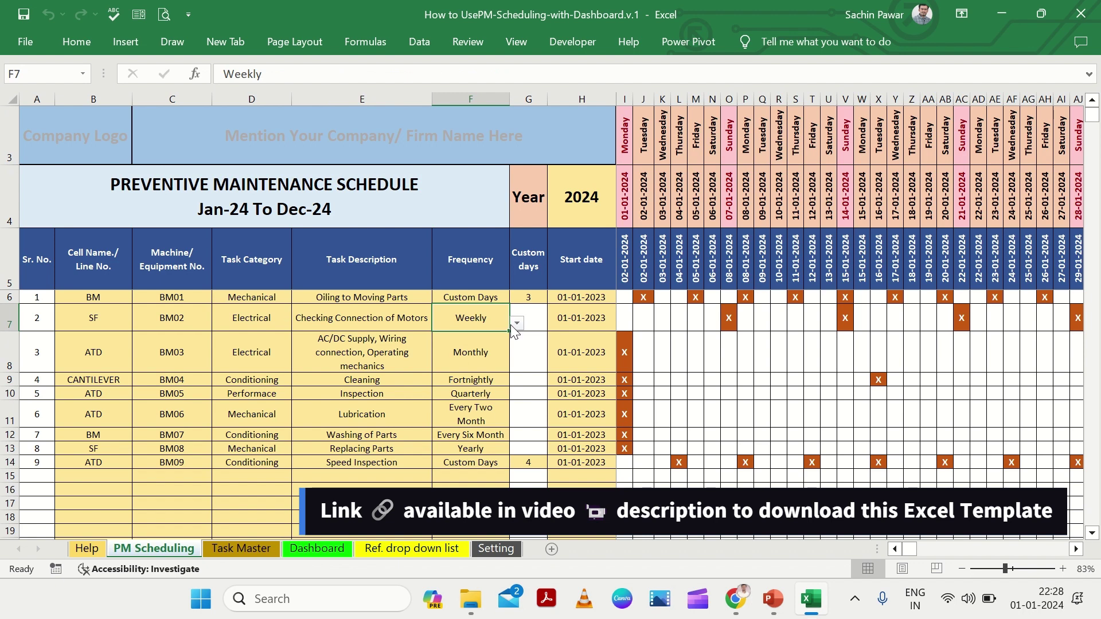
left_click(517, 324)
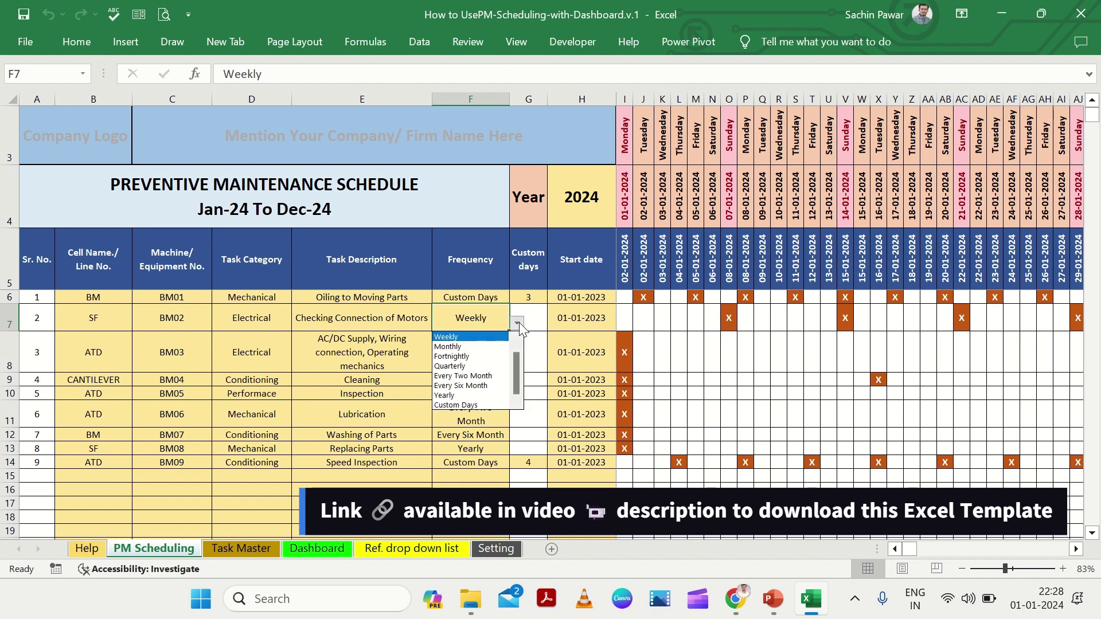
left_click_drag(517, 363, 515, 347)
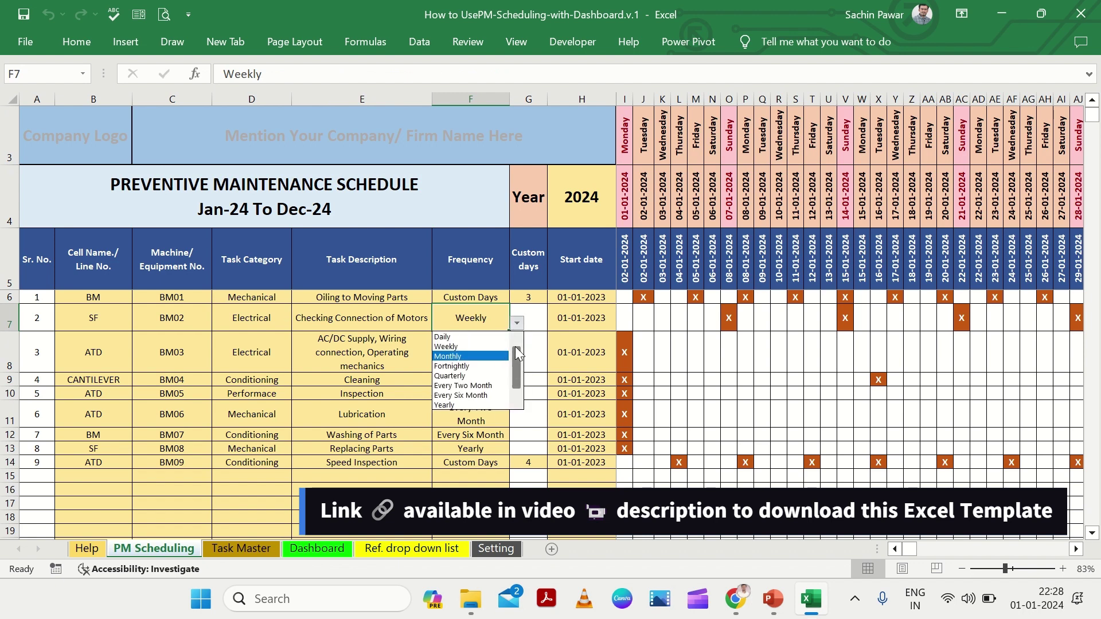
left_click(476, 332)
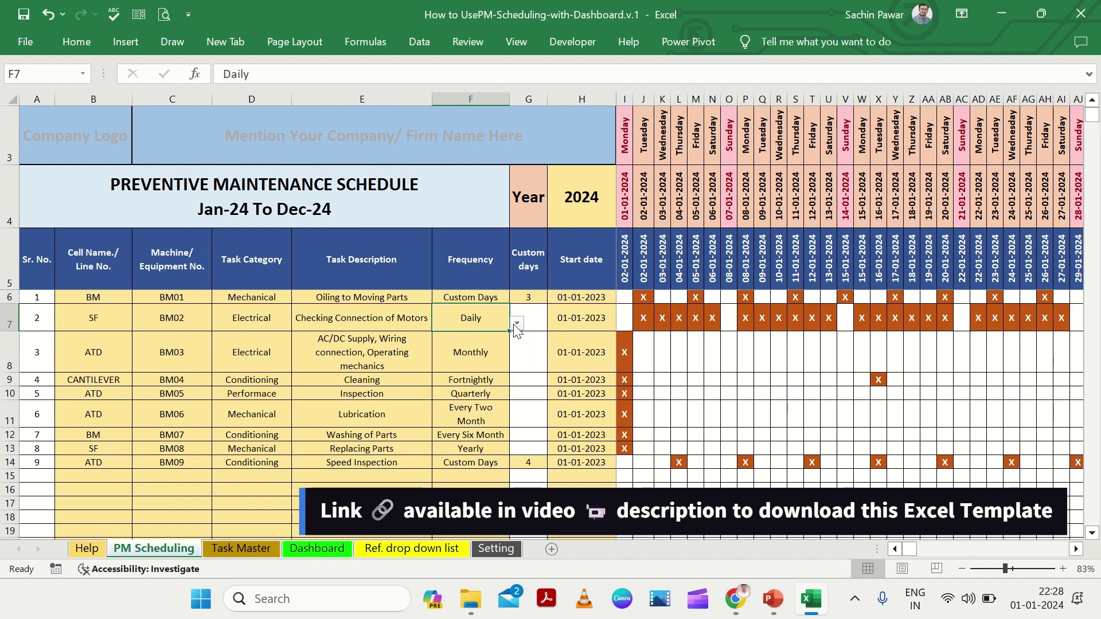
- Set the frequency of the Checking Connection of Motors task back to Weekly
left_click(517, 323)
left_click(499, 338)
left_click(501, 335)
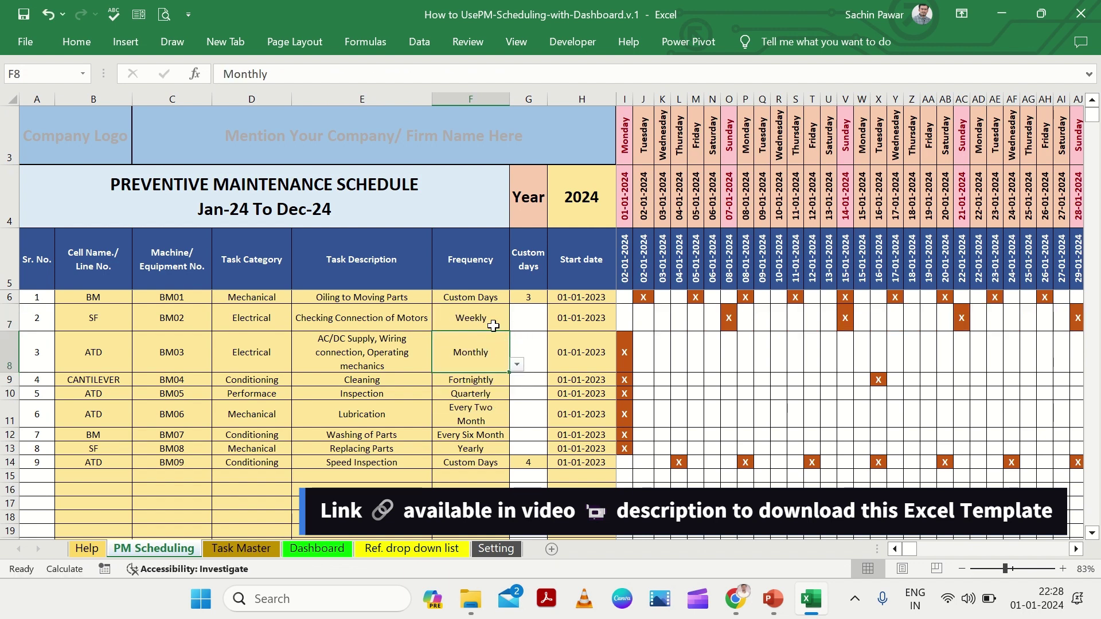
- Change the Checking Connection of Motors task's frequency to Fortnightly
left_click(488, 319)
left_click(517, 323)
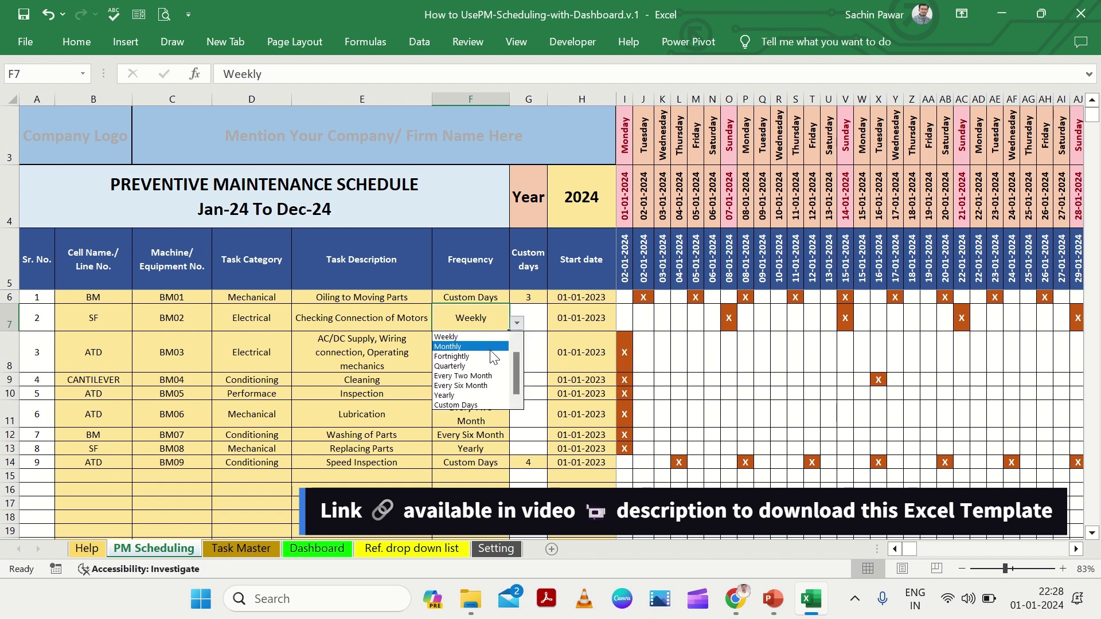
left_click(499, 351)
- Change the Checking Connection of Motors task's frequency to Quarterly and review the other frequency options
left_click(517, 323)
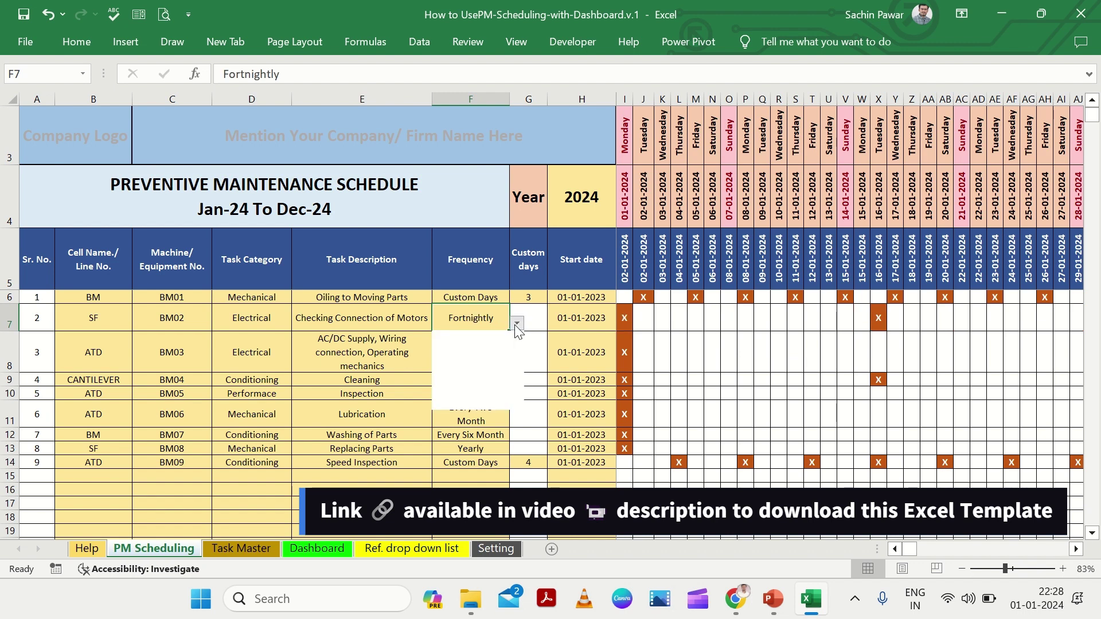
left_click(478, 362)
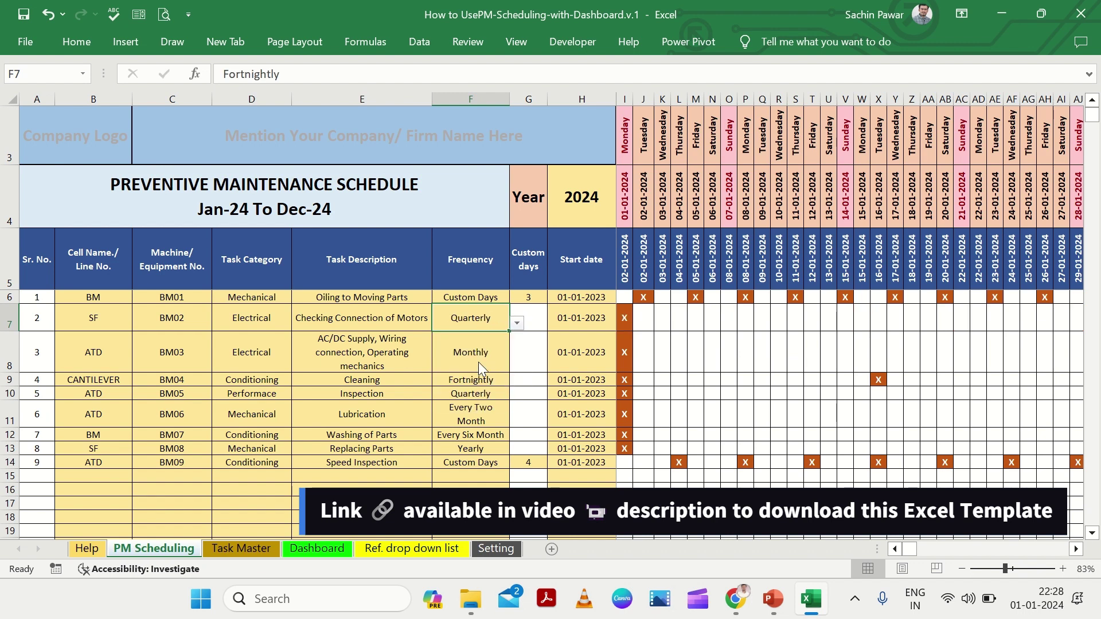
left_click(517, 322)
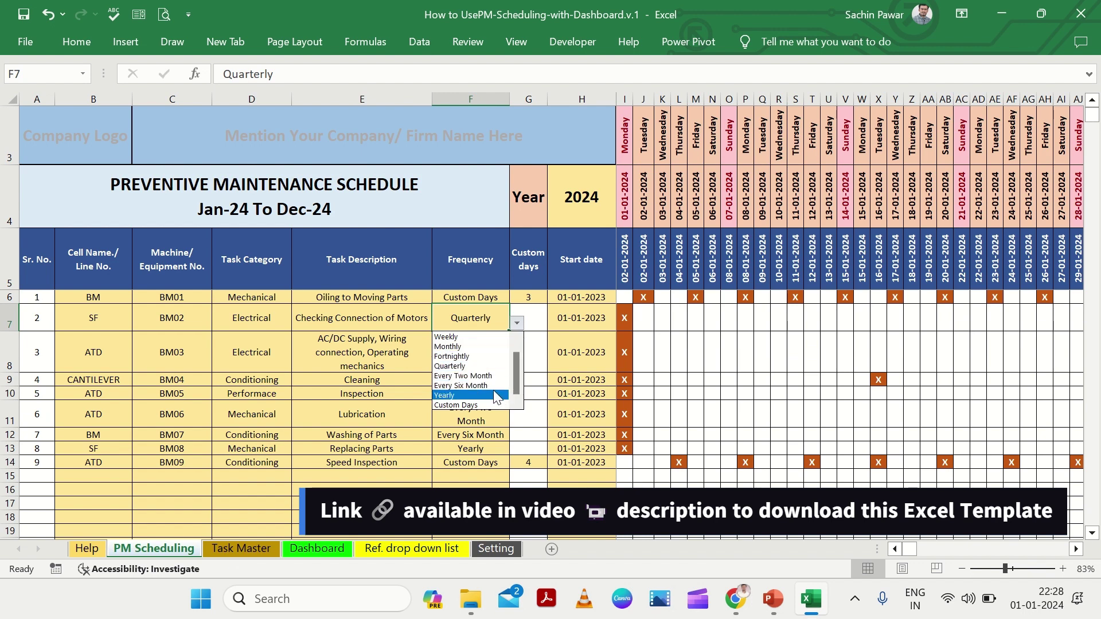
- Examine the Speed Inspection task's custom-day frequency and its first scheduled dates in January 2024
left_click(485, 460)
left_click_drag(484, 462, 522, 461)
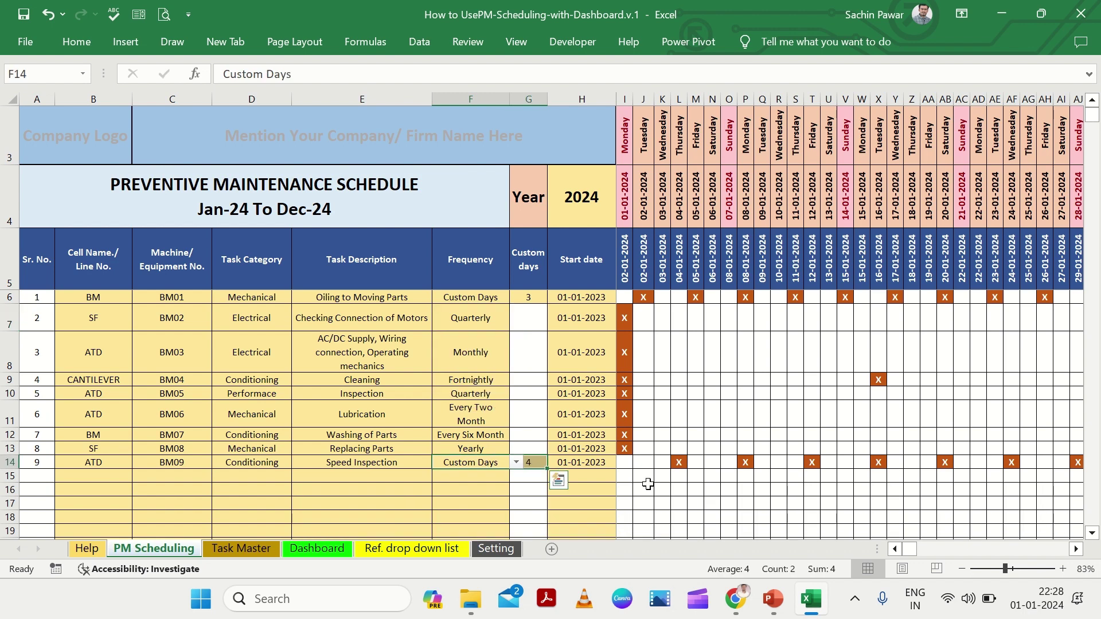
left_click_drag(625, 465, 676, 463)
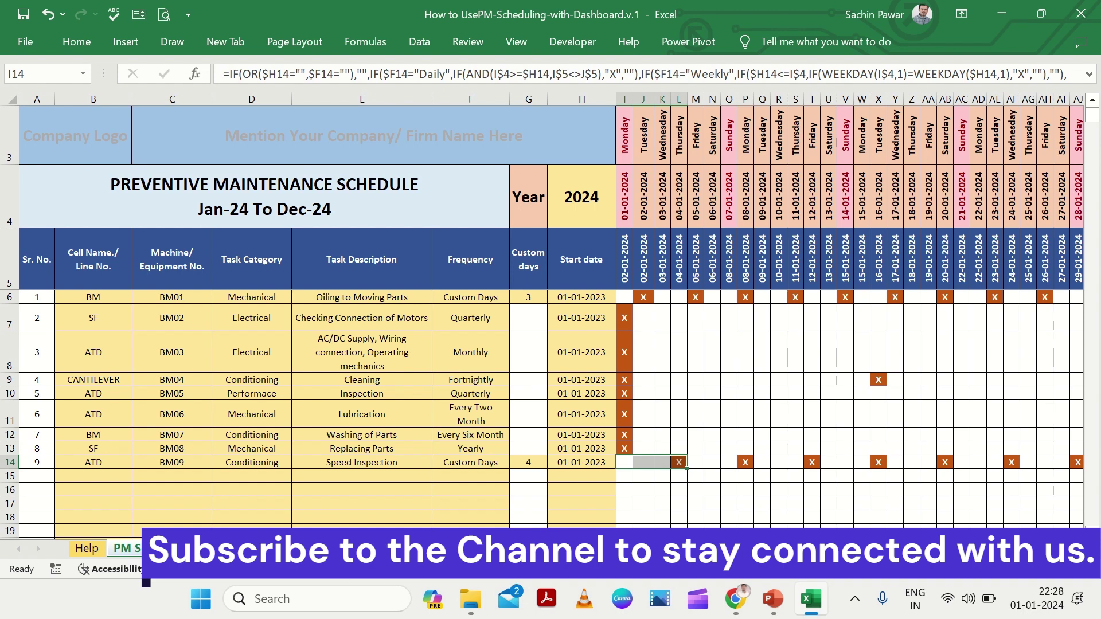
- Read the instructions for use in the Help sheet, including the guidance on enabling and unblocking macros for Add Task
left_click(95, 551)
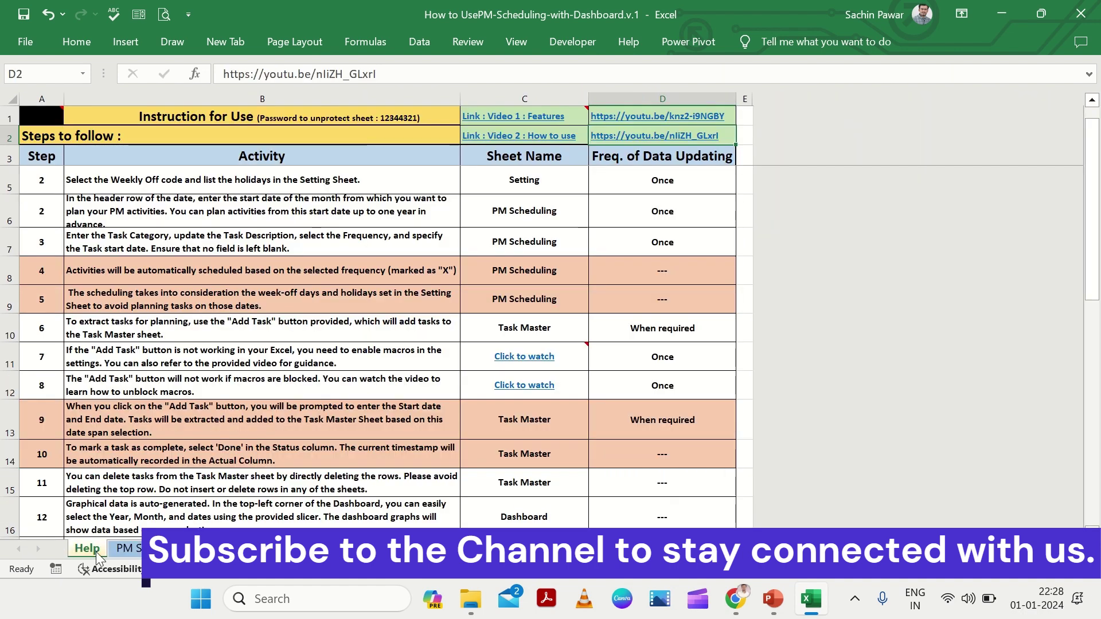
left_click(209, 309)
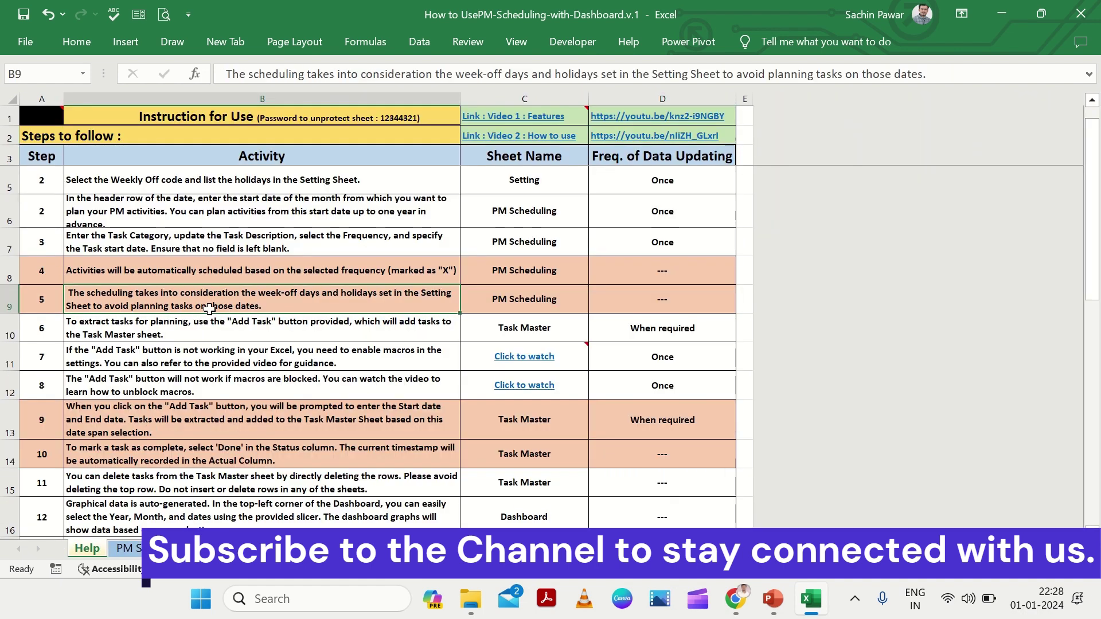
left_click_drag(192, 183, 217, 352)
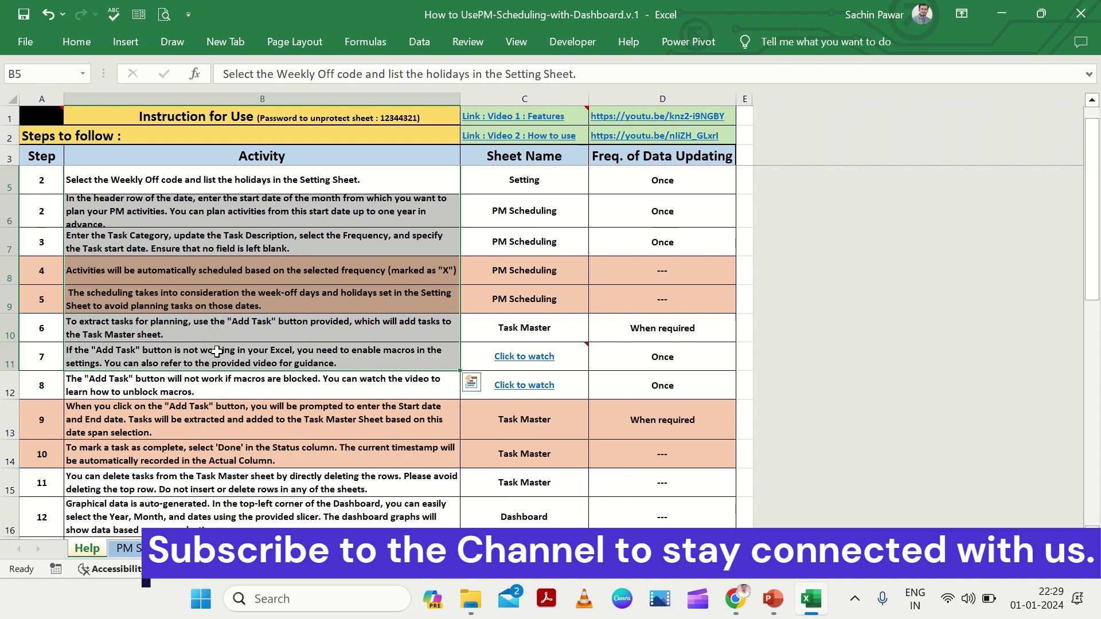
left_click(309, 360)
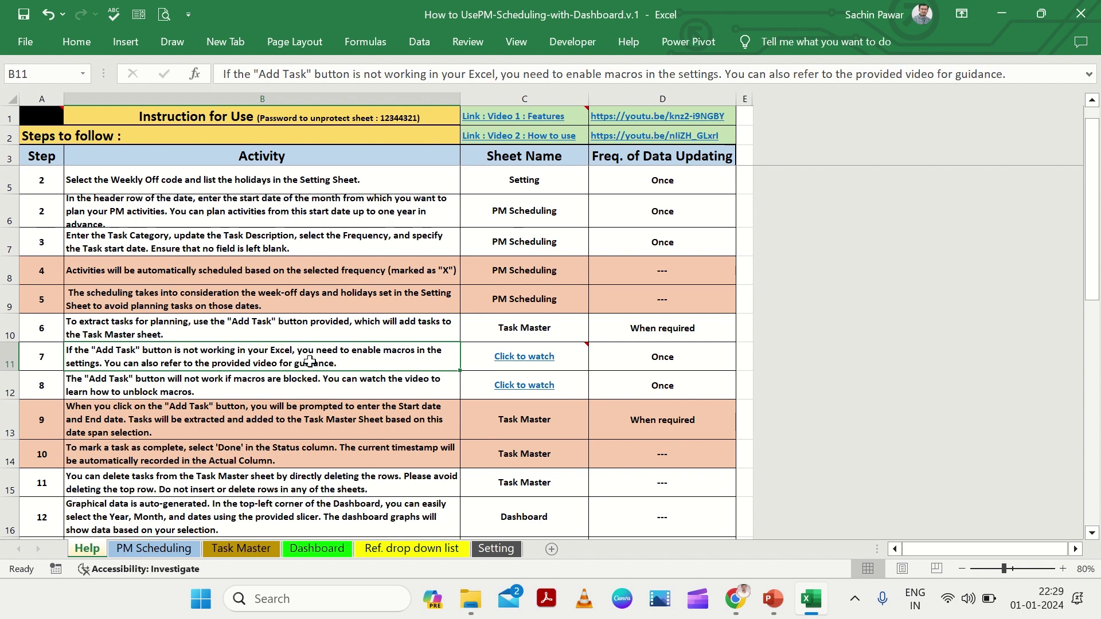
left_click(51, 391)
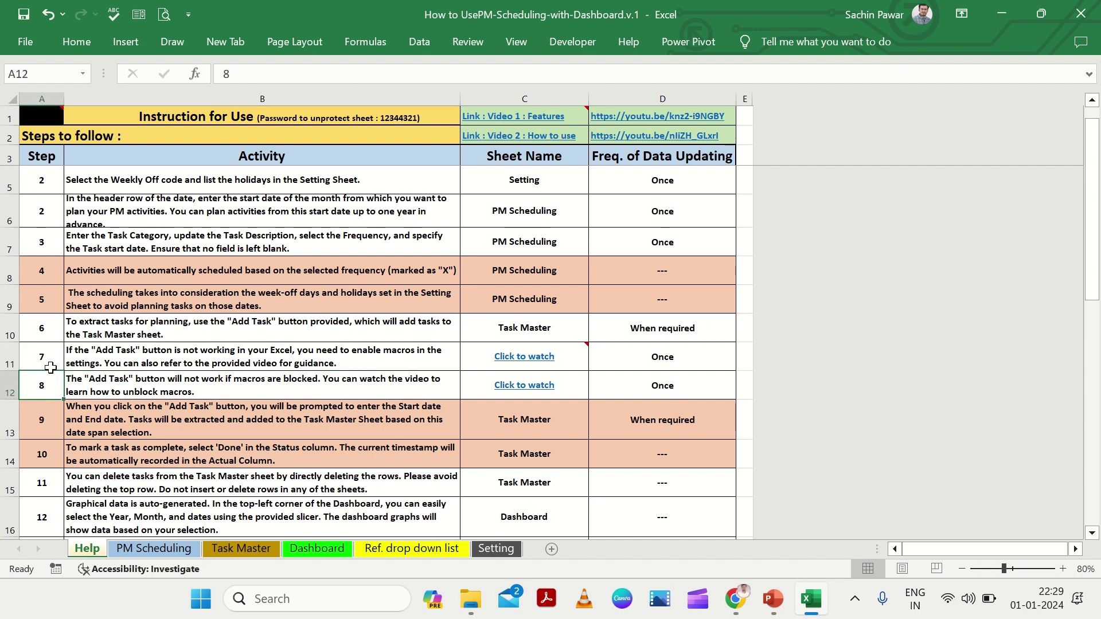
scroll(50, 368, "up", 1)
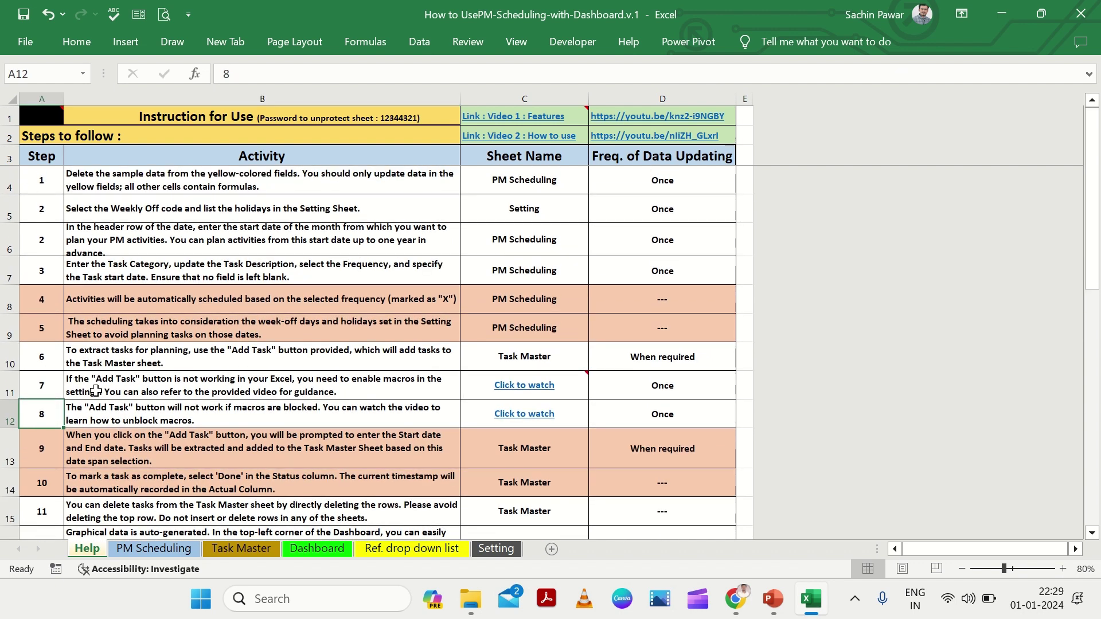
left_click_drag(96, 391, 371, 403)
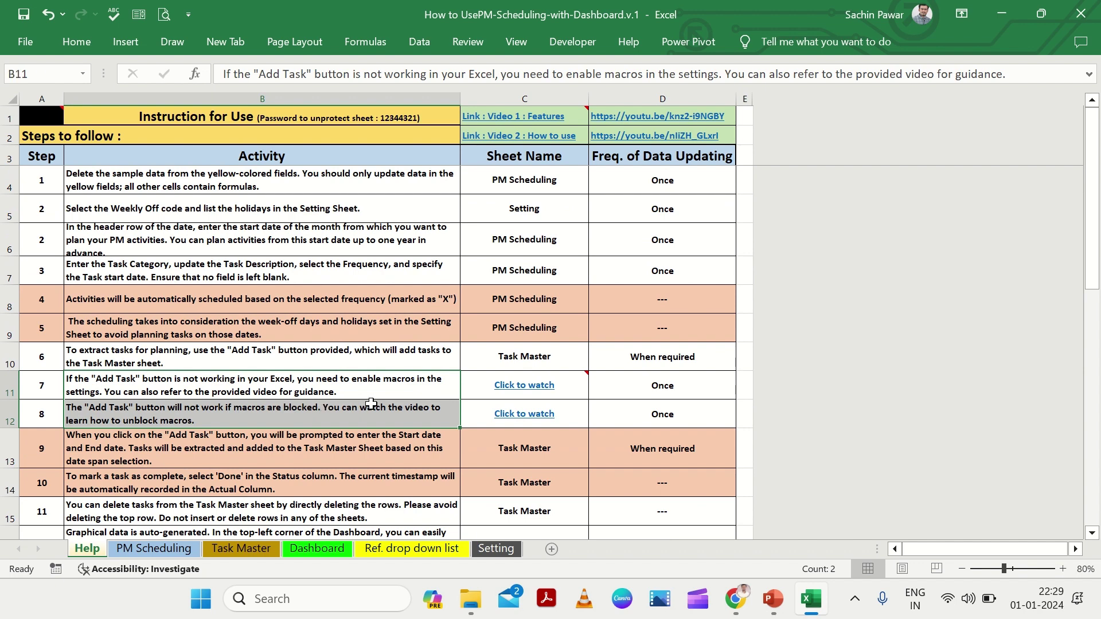
left_click_drag(579, 396, 598, 414)
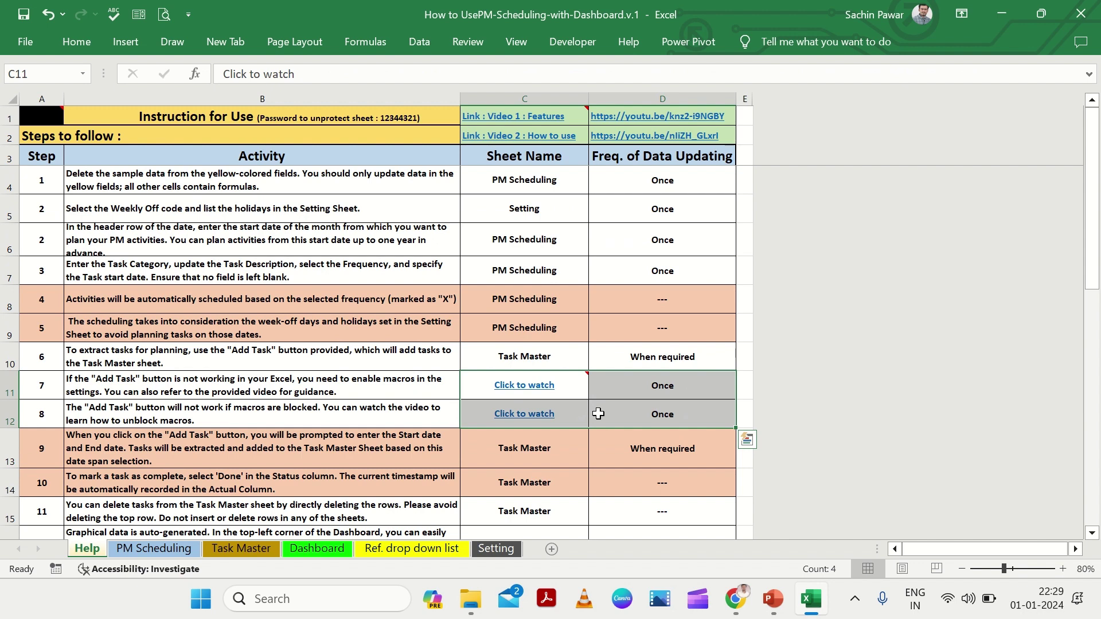
left_click(598, 414)
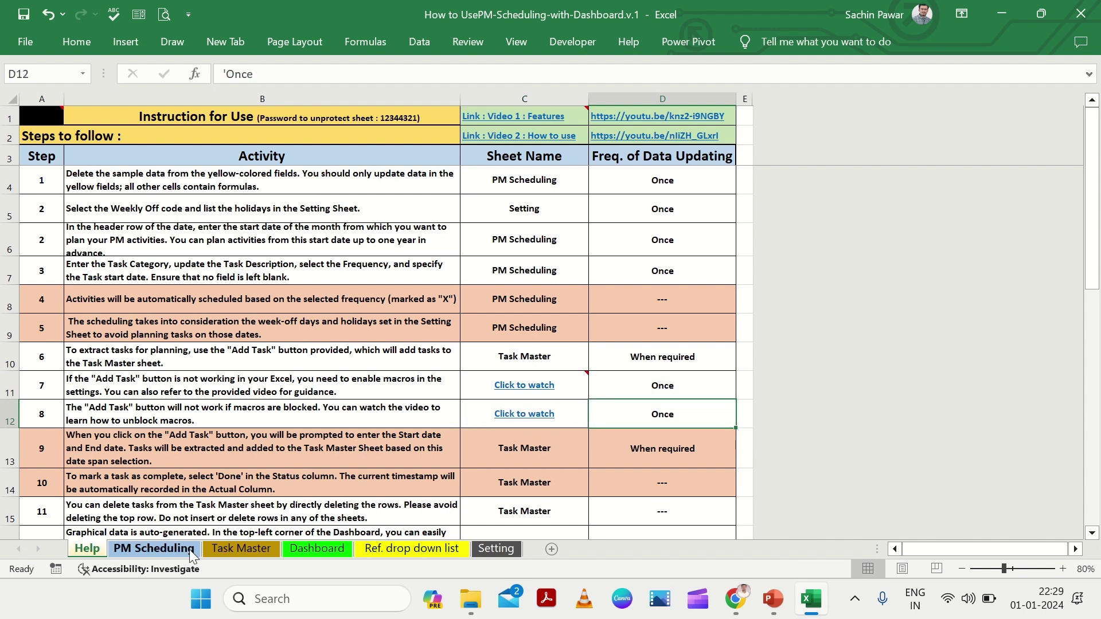
left_click(371, 387)
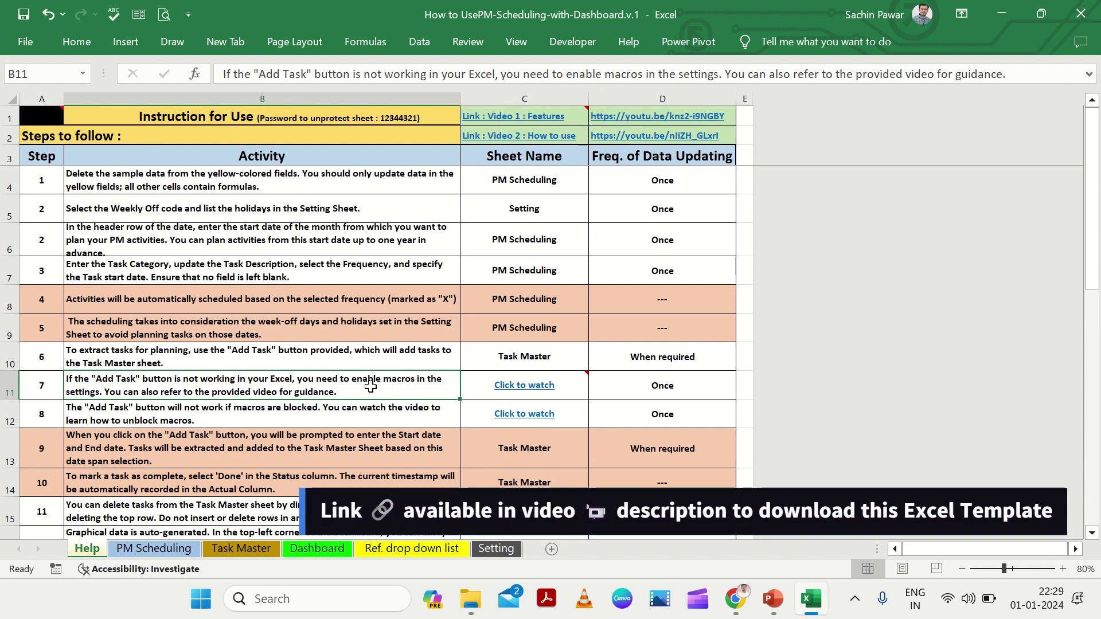
left_click_drag(290, 188, 289, 513)
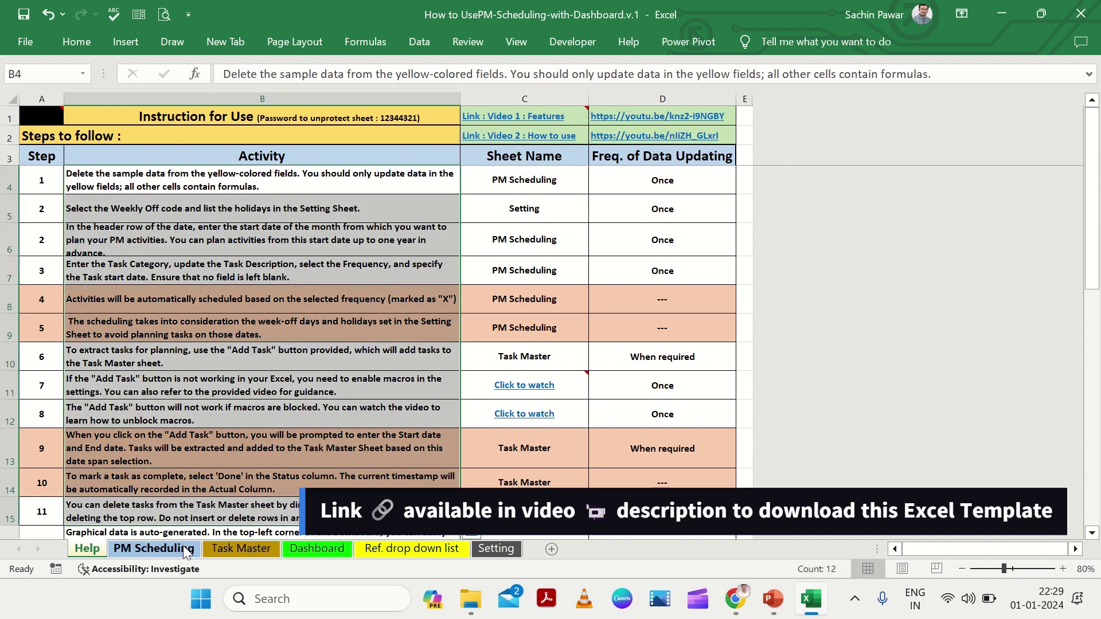
- Clear the sample tasks from B6:H14 in the PM Scheduling sheet, covering the cell name through start date columns
left_click(154, 548)
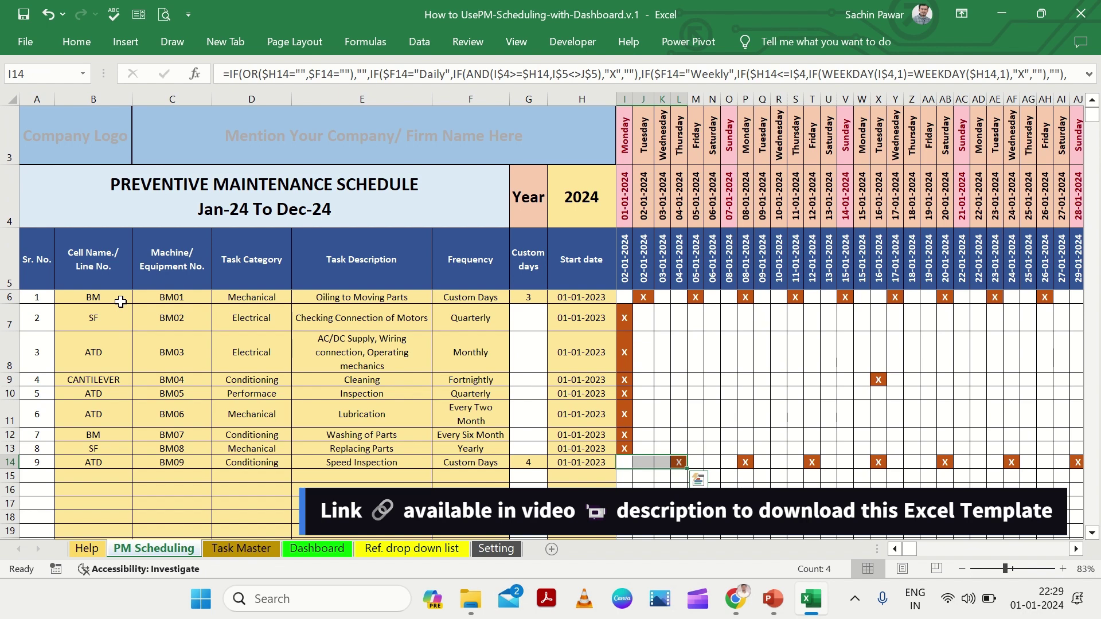
left_click_drag(121, 299, 588, 469)
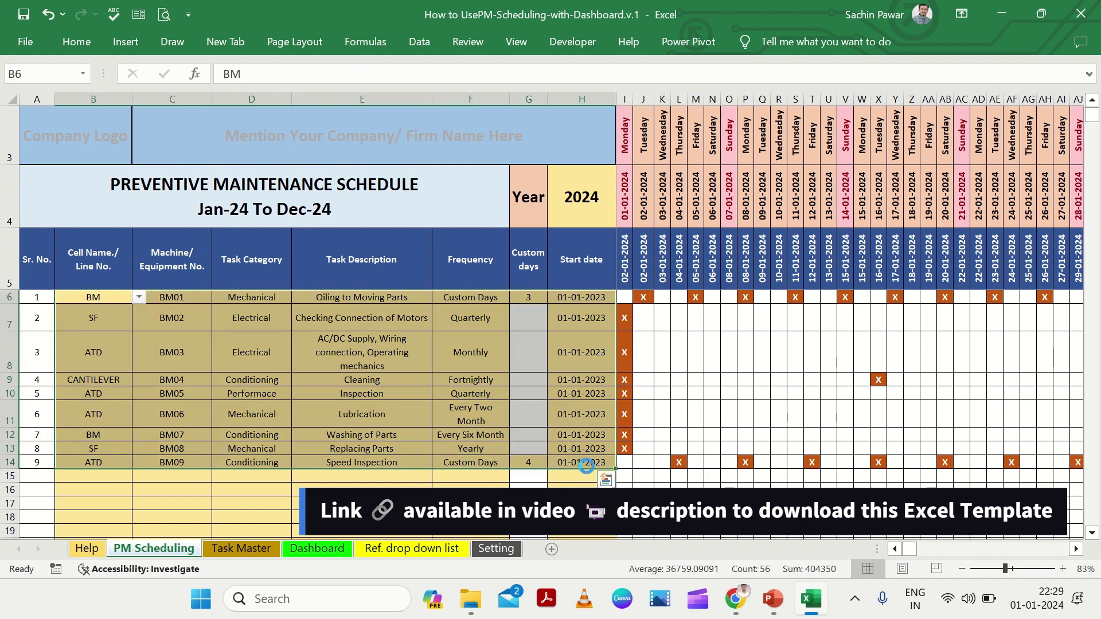
key("Delete")
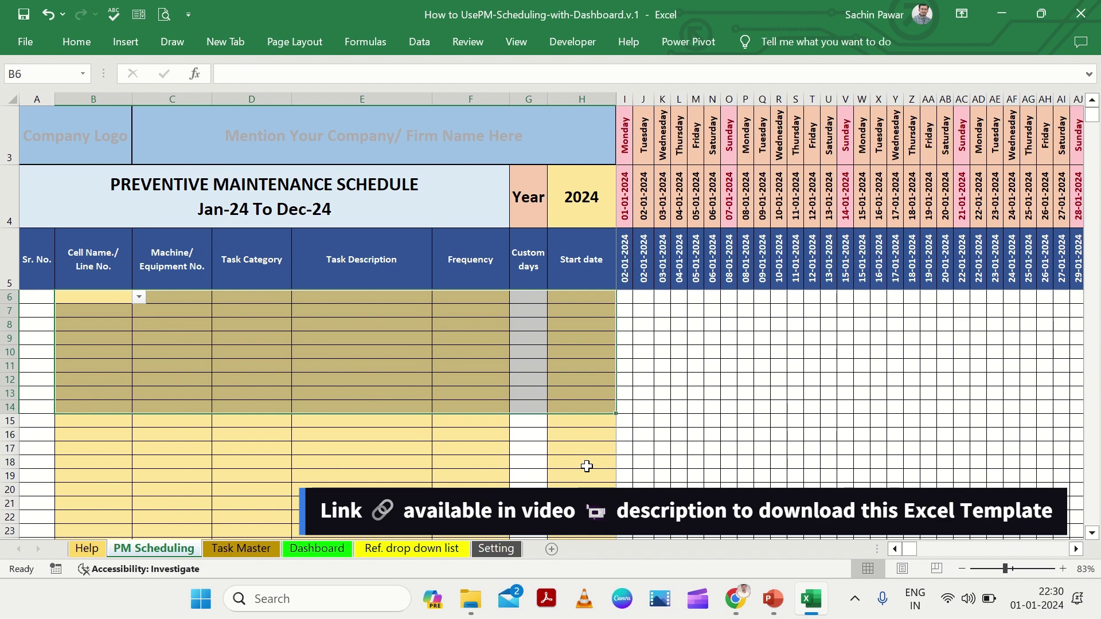
- Clear all sample task records below the header row of the Task Master sheet, from the Task ID column through Status
left_click(263, 549)
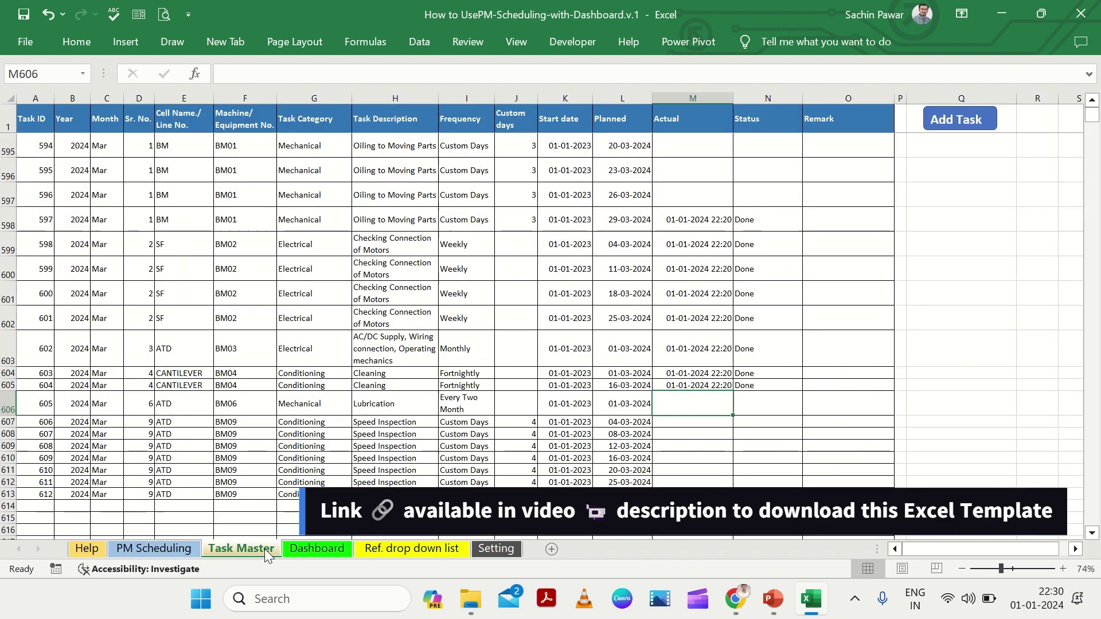
left_click(39, 120)
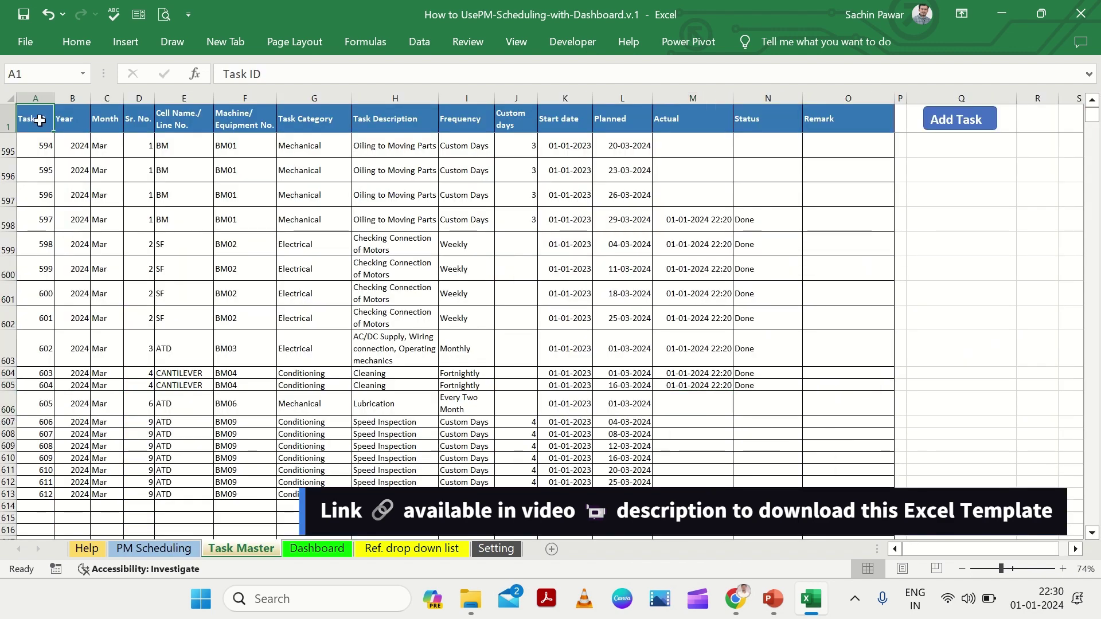
key("Down")
key("shift+Right")
key("shift+Right")
key("shift+Right")
key("shift+Right")
key("shift+Right")
key("shift+Right")
key("shift+Right")
key("shift+Right")
key("shift+Right")
key("shift+Right")
key("shift+Right")
key("shift+Right")
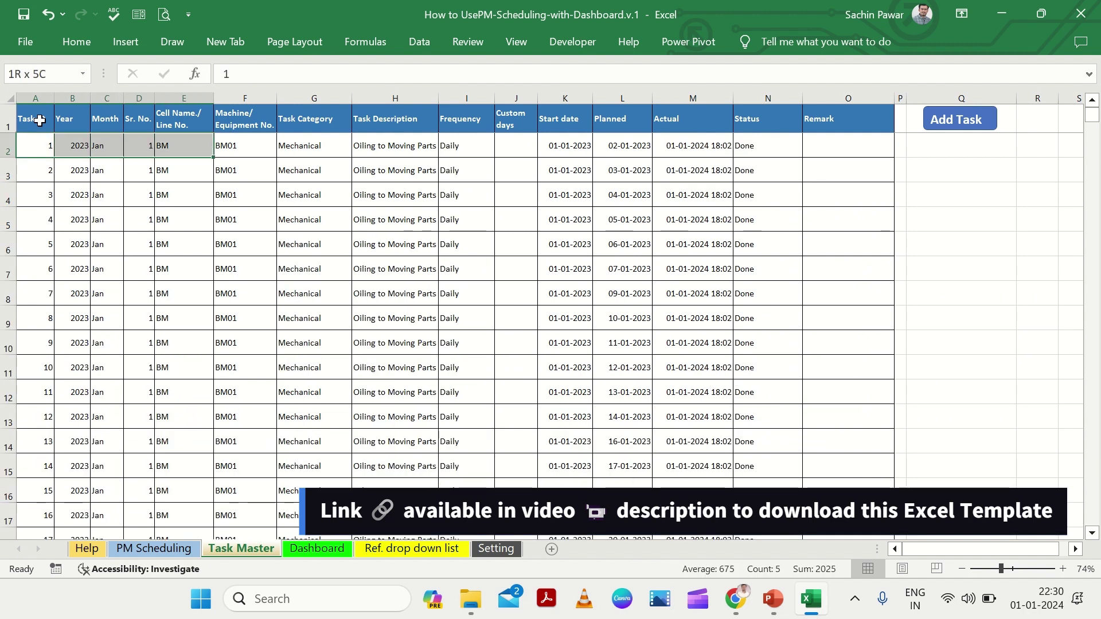
key("shift+Right")
key("ctrl+shift+Down")
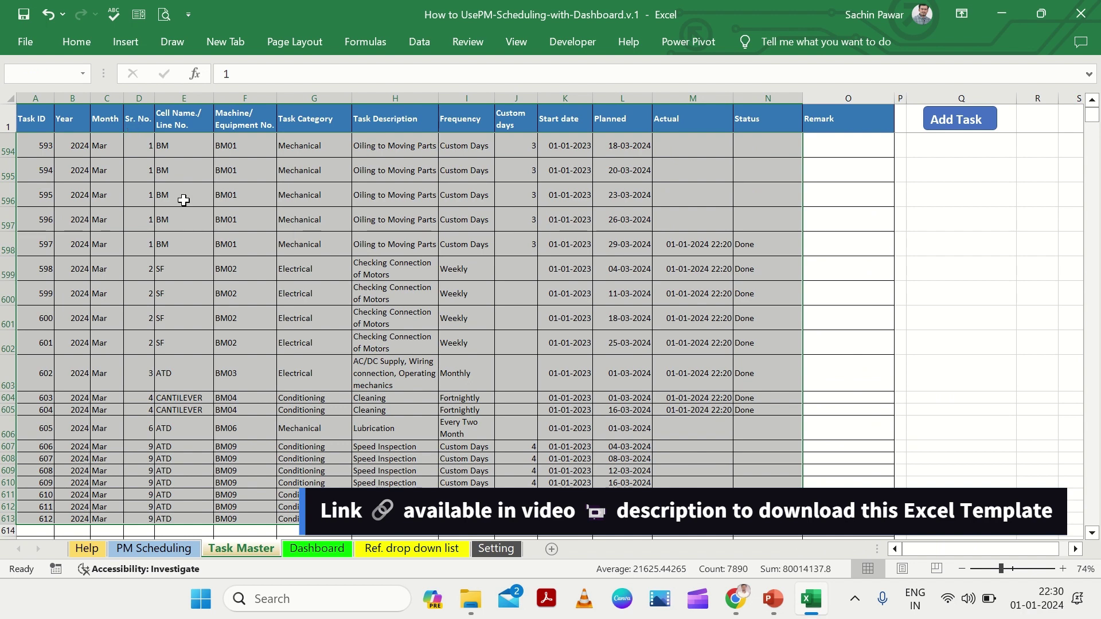
key("Delete")
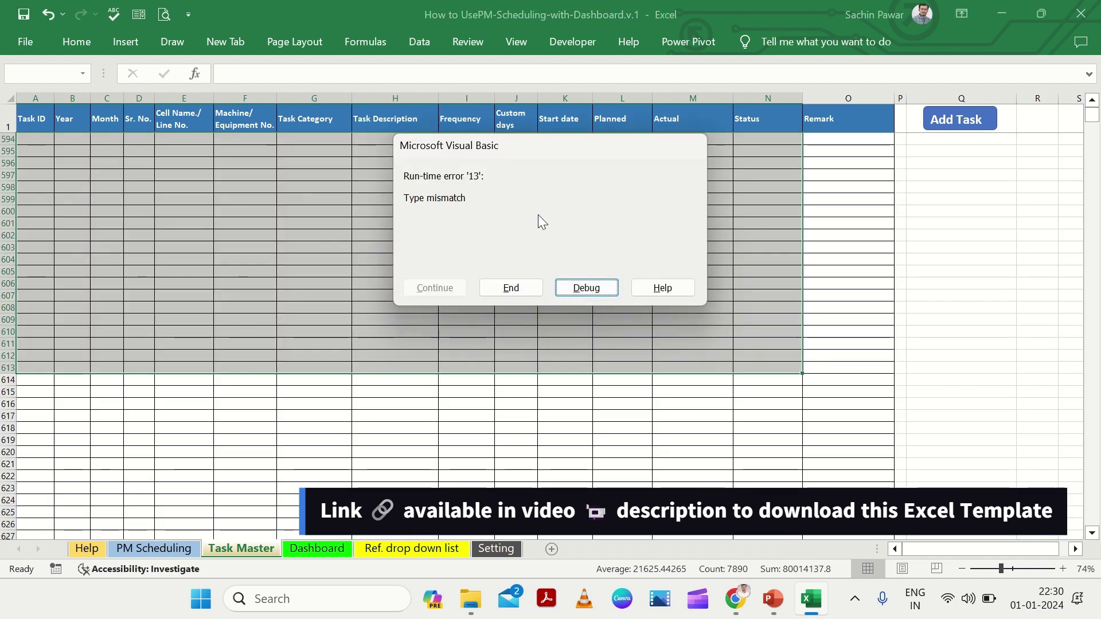
left_click(511, 289)
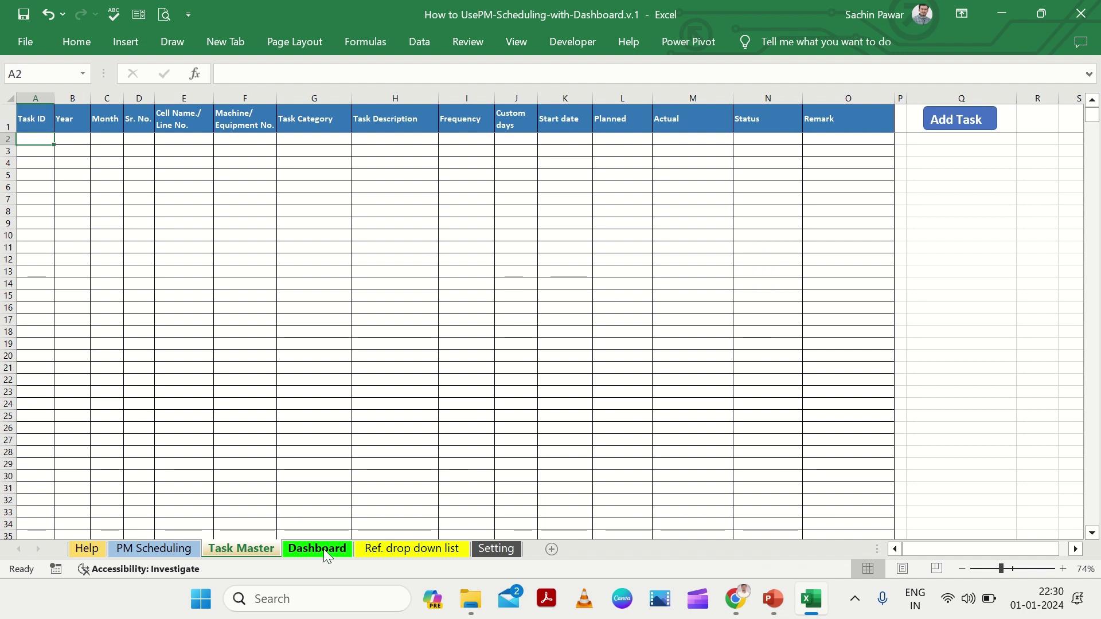
- Review the All Cell, All Machines and Year lists in the Ref. drop down list sheet
left_click(358, 549)
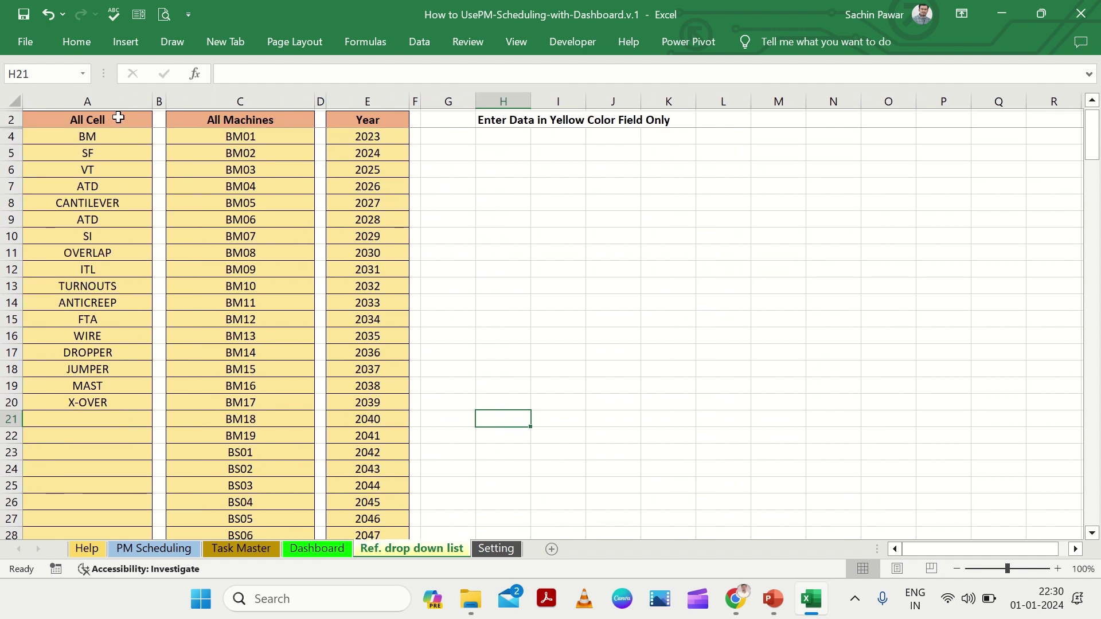
left_click(117, 121)
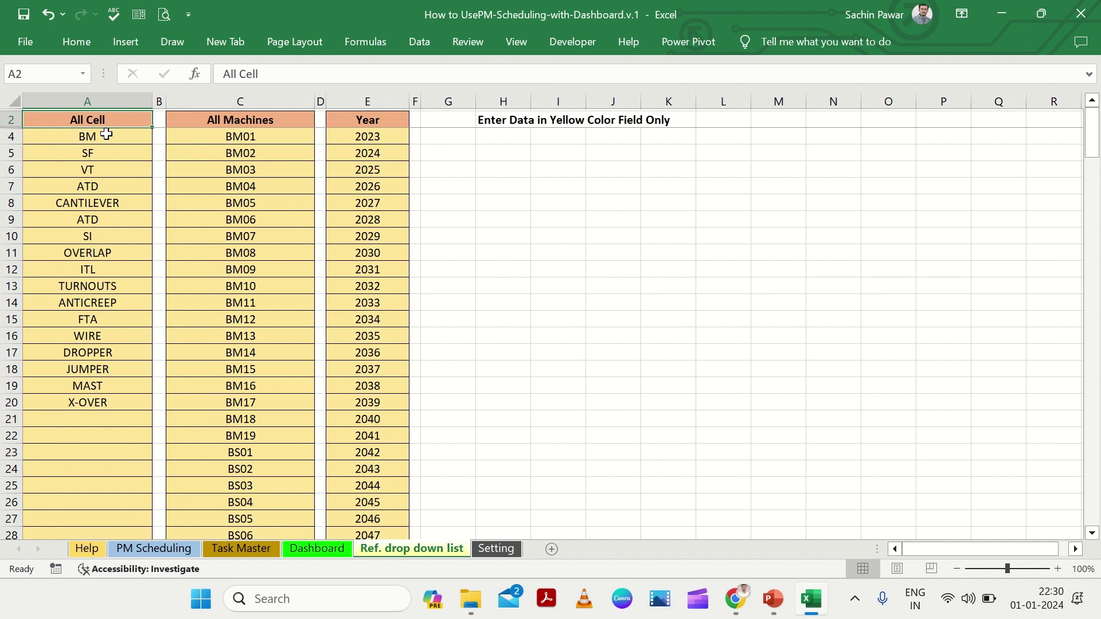
left_click_drag(108, 136, 113, 403)
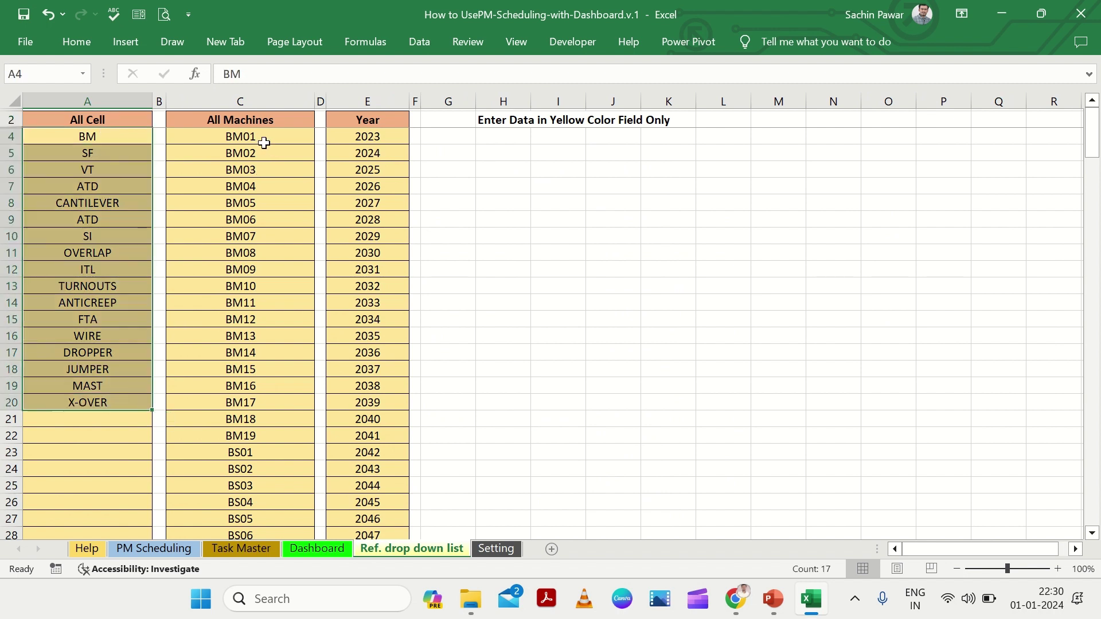
left_click_drag(263, 143, 266, 387)
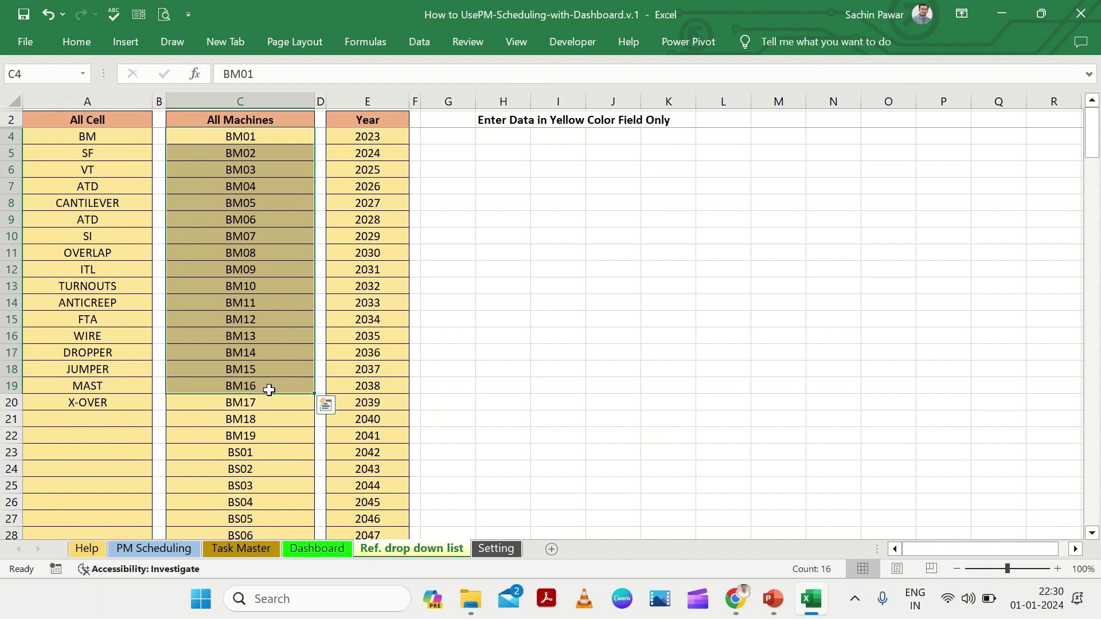
left_click_drag(394, 138, 386, 246)
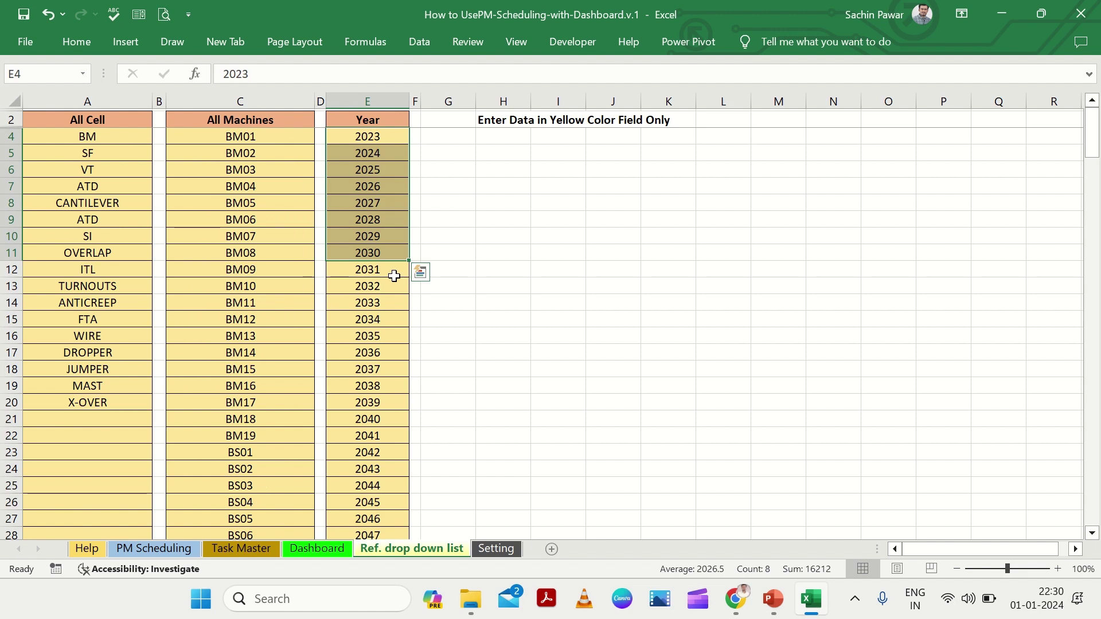
left_click(365, 335)
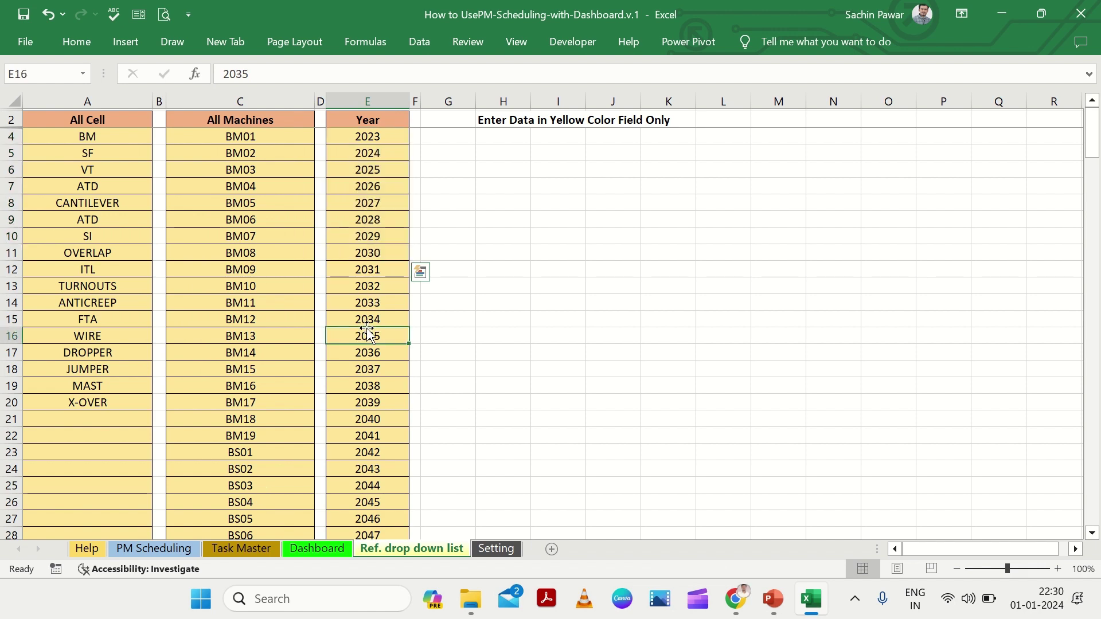
- Examine the Setting sheet's weekly off code selection, the weekend master codes such as Sunday only, and the holiday date list
left_click(491, 549)
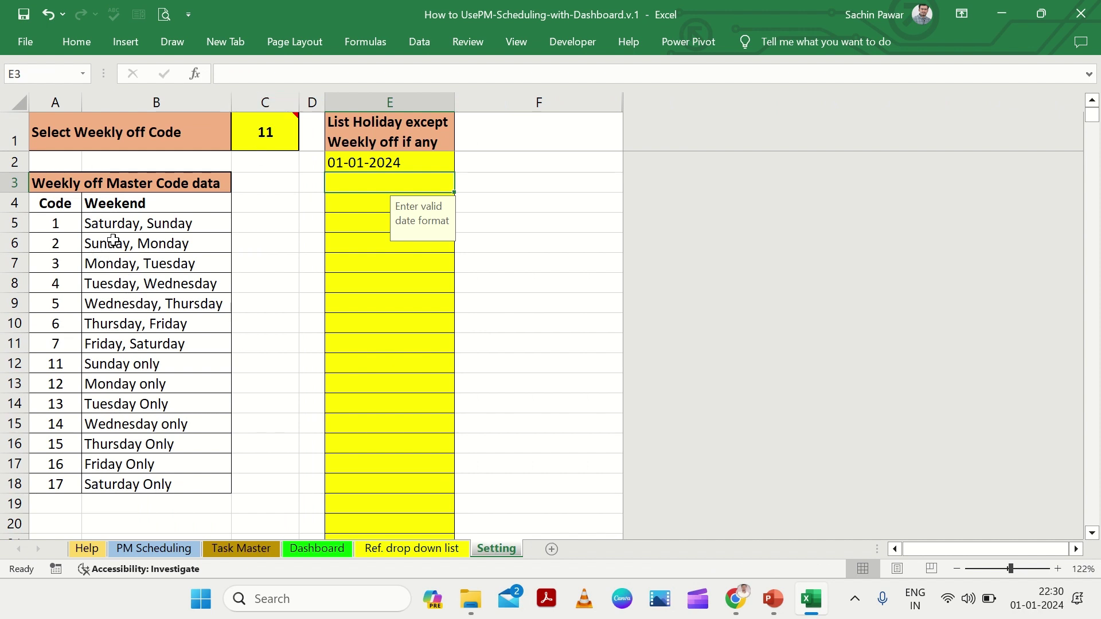
left_click(79, 224)
left_click(110, 228)
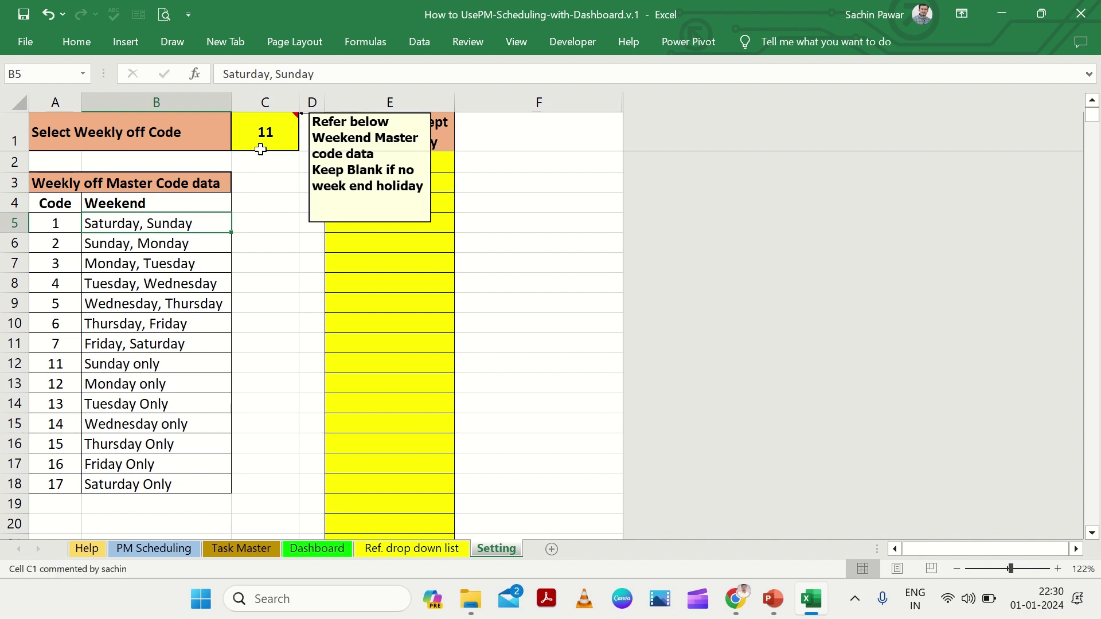
left_click(136, 364)
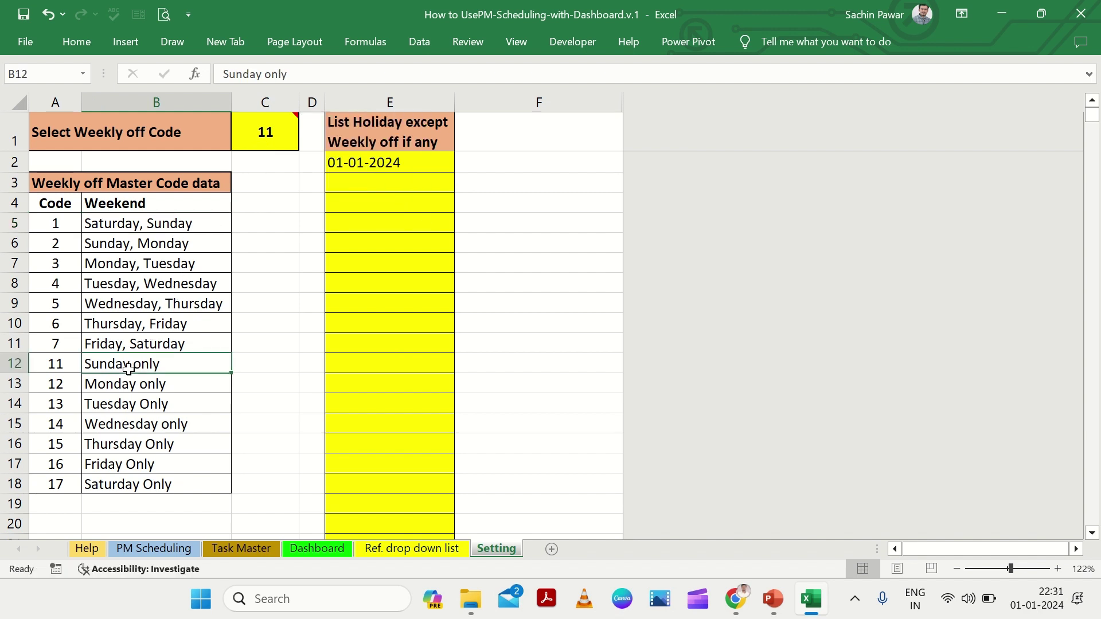
left_click(163, 221)
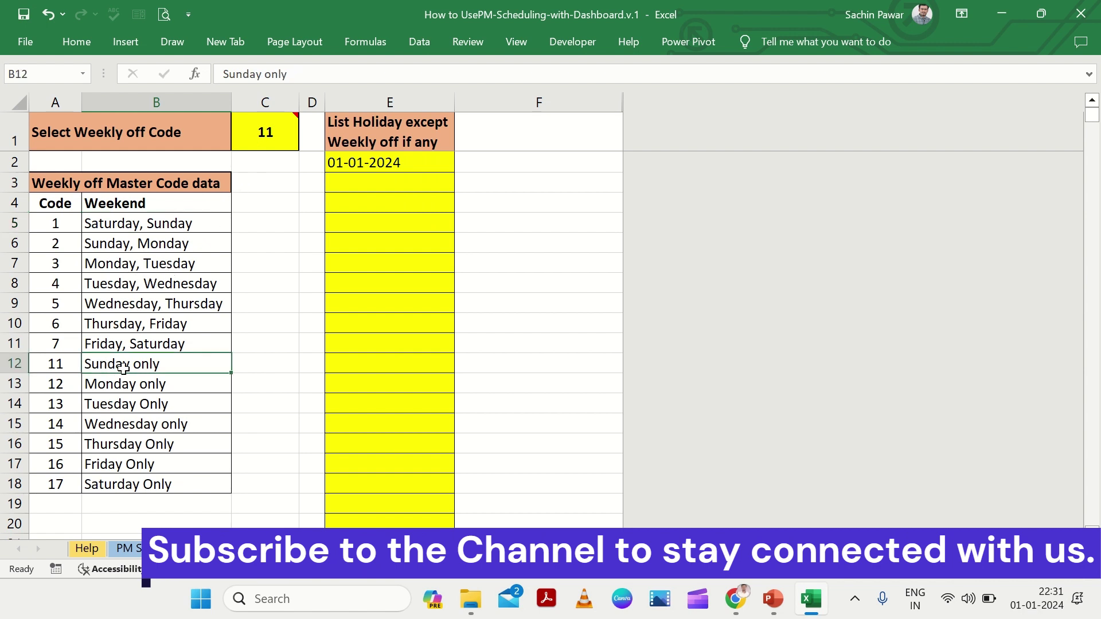
left_click_drag(66, 364, 123, 363)
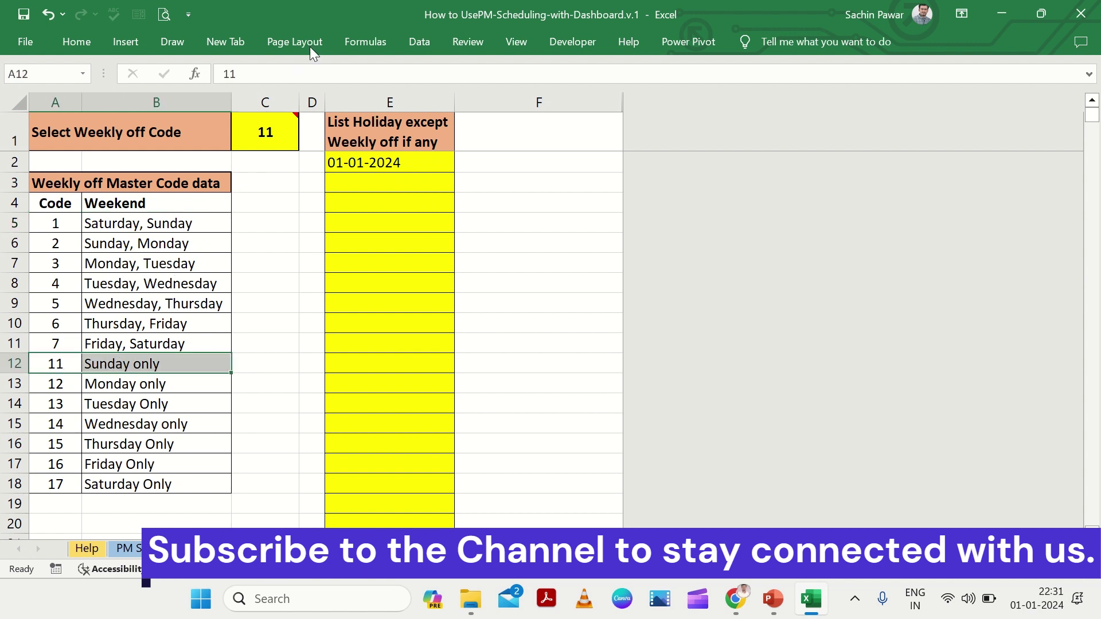
left_click(270, 132)
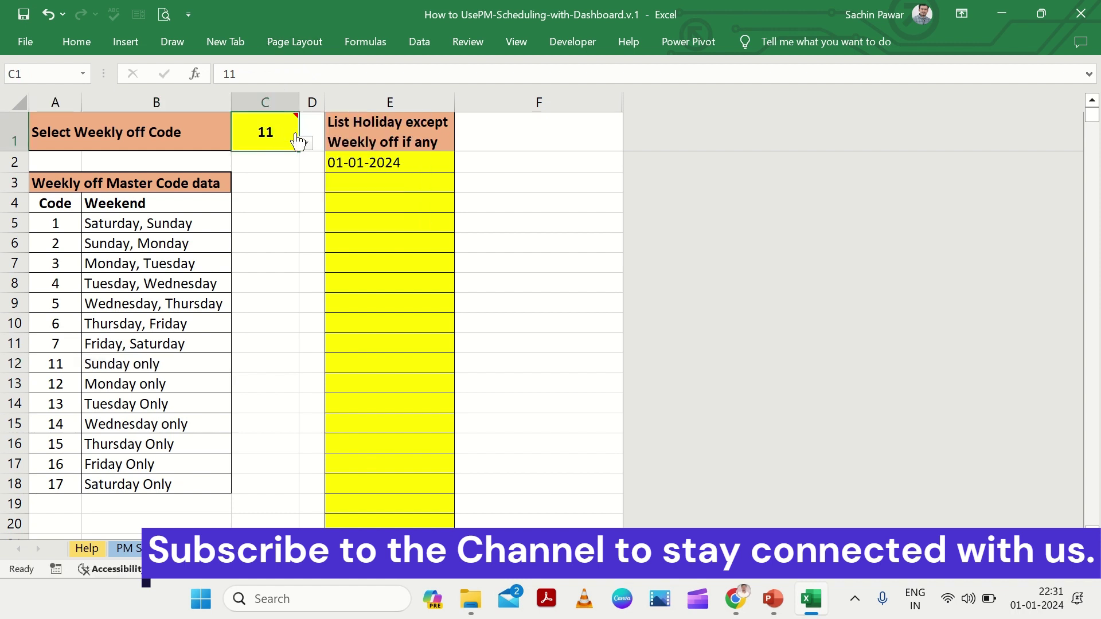
left_click(367, 164)
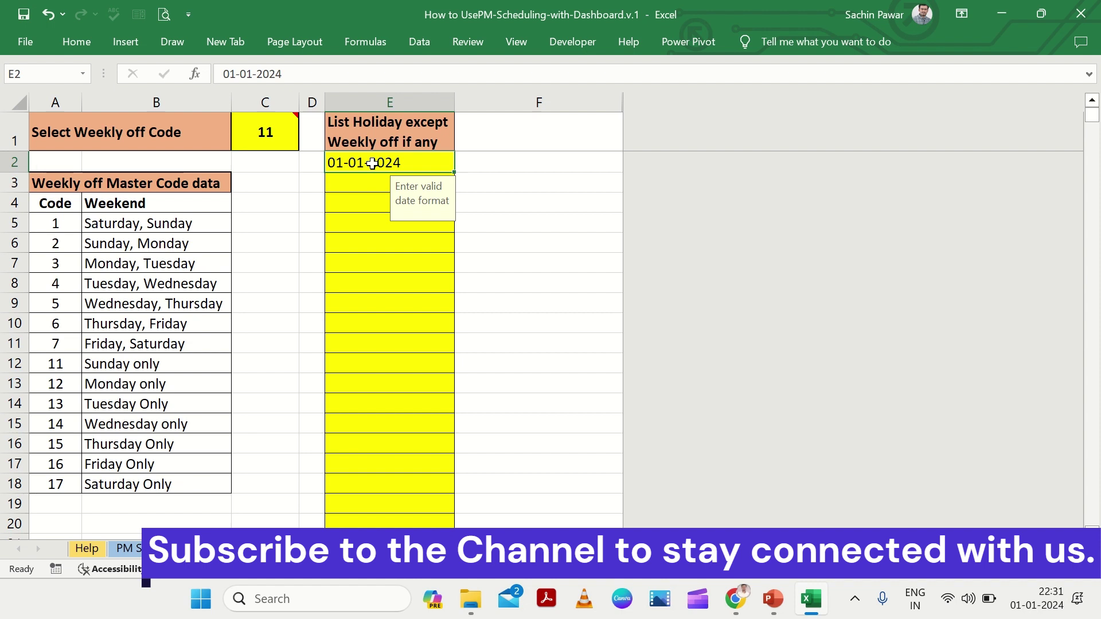
left_click_drag(372, 164, 374, 238)
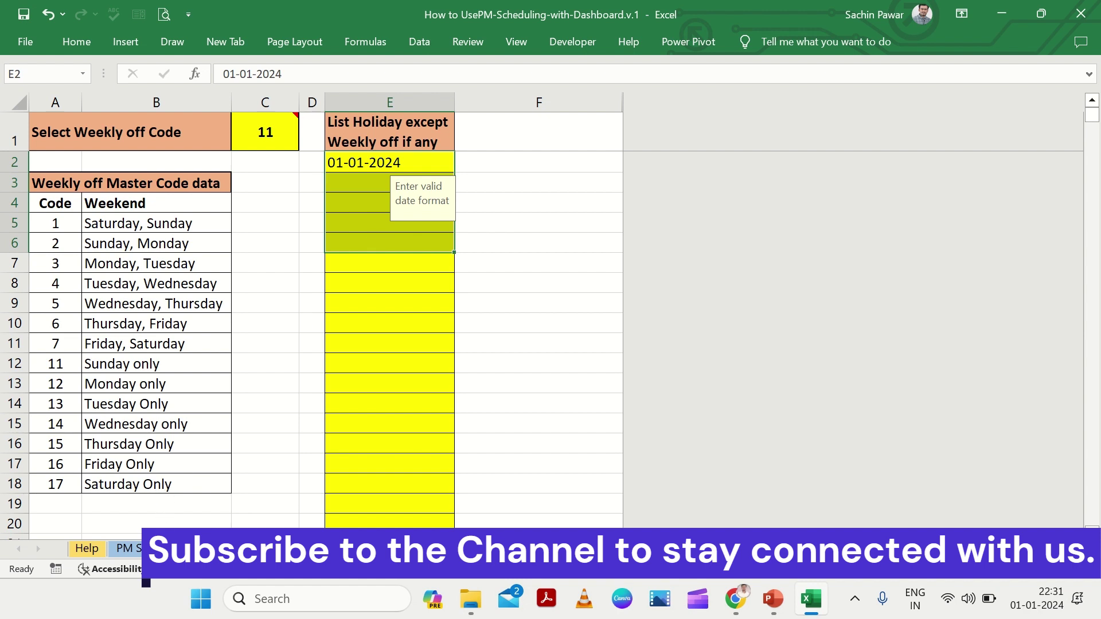
- Check the Start date column of the PM Scheduling sheet, and revisit the weekly off code and holiday list in the Setting sheet
left_click(154, 548)
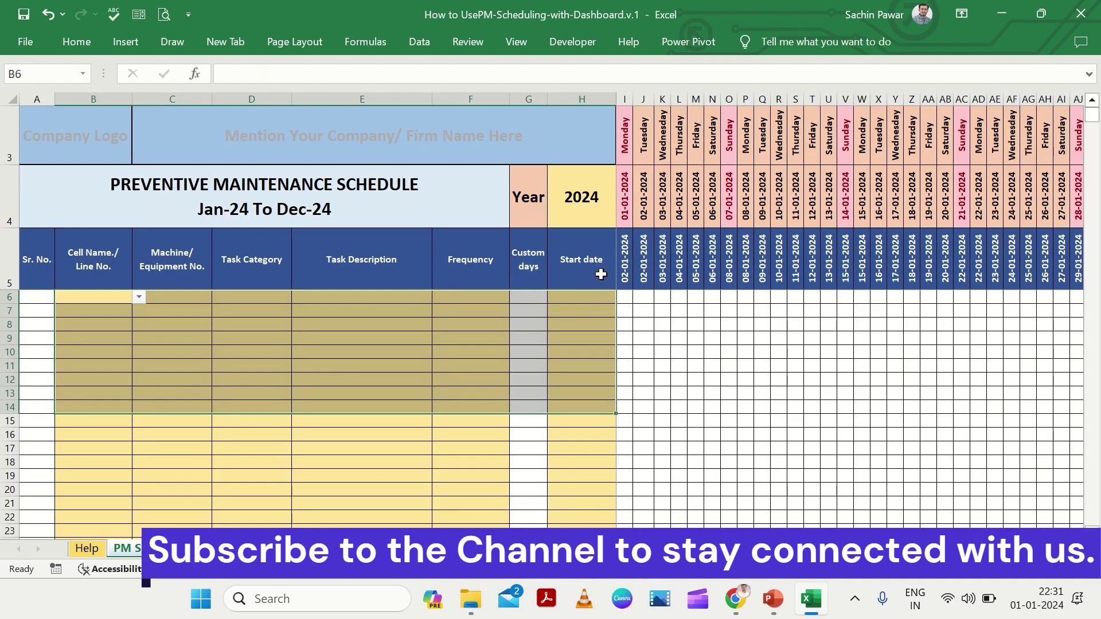
left_click(601, 275)
key("Down")
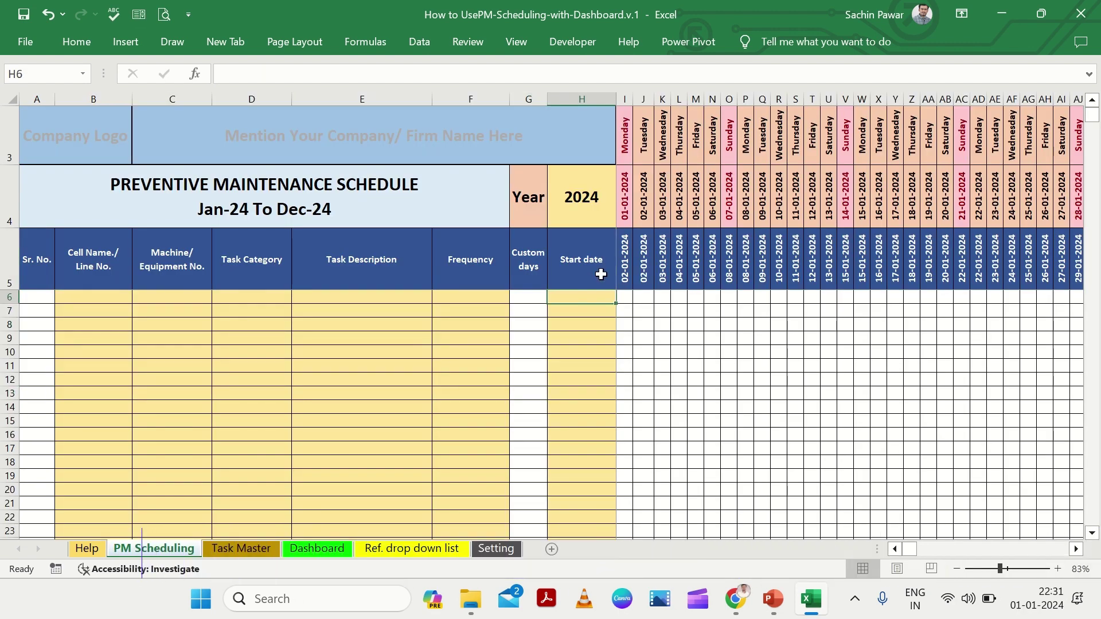
left_click(496, 549)
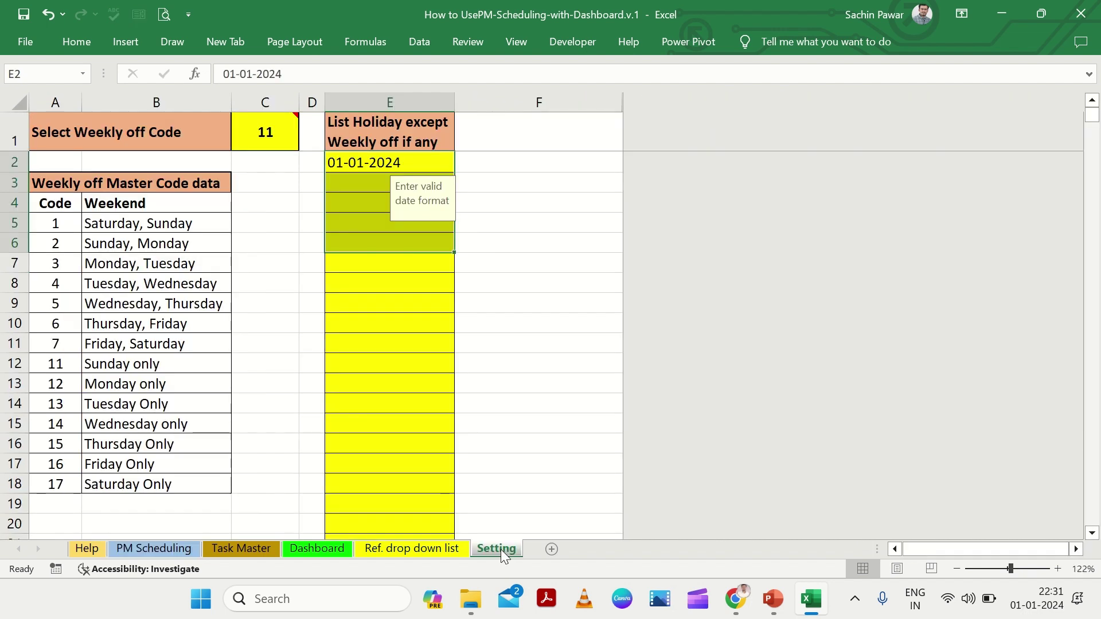
left_click(282, 141)
left_click(363, 202)
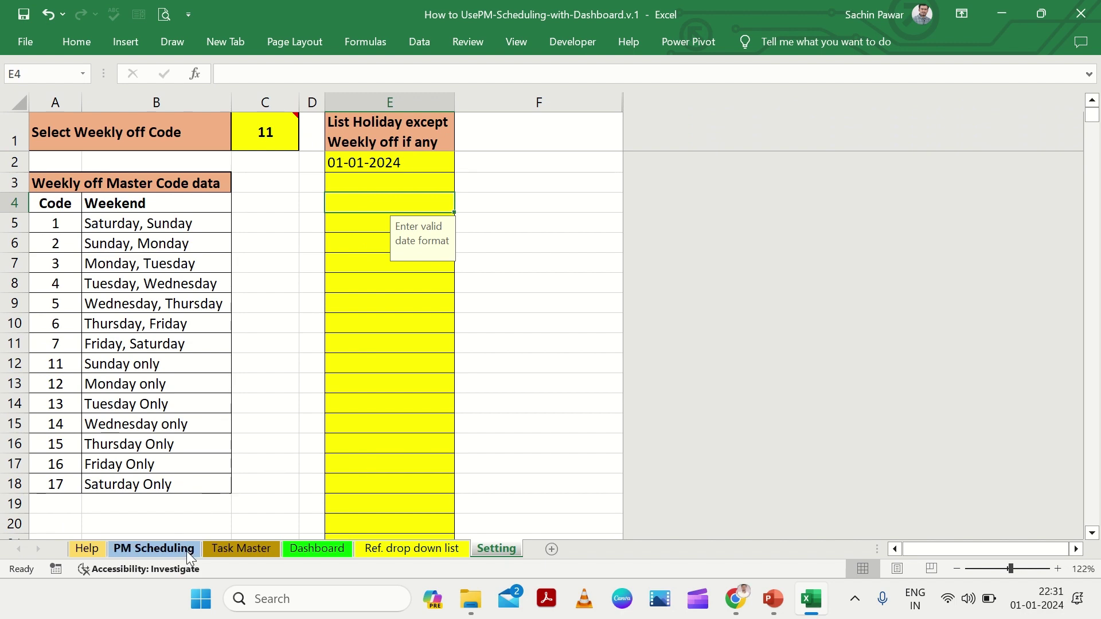
- Fill row 6 of the PM Scheduling sheet with BM, BM01, Mechanical, Oiling to Moving Parts and start date 01-01-2023
left_click(147, 553)
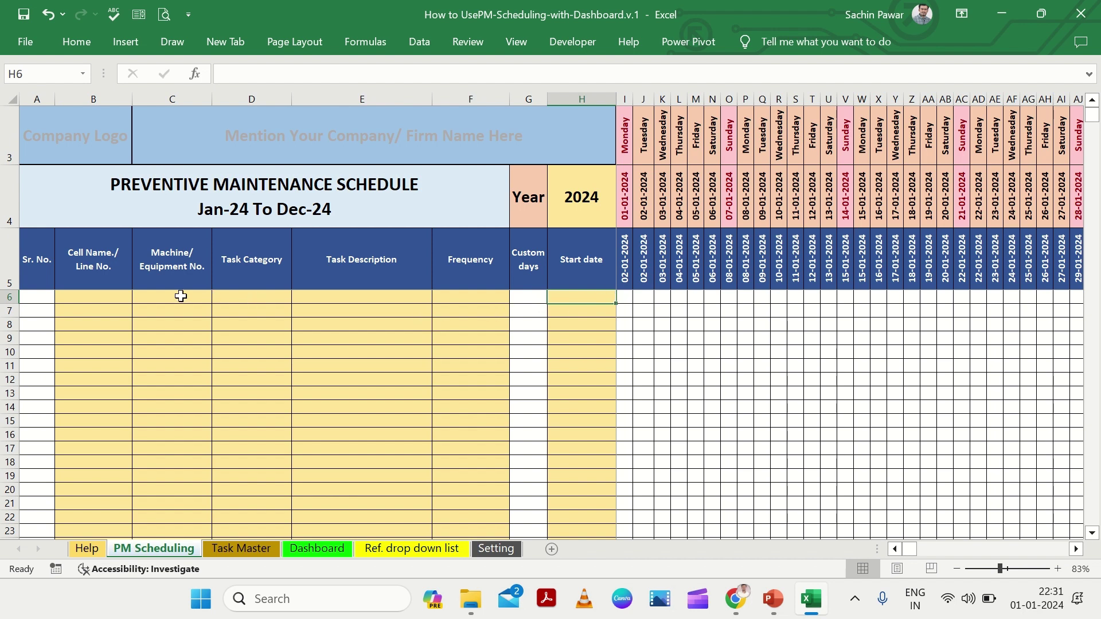
left_click(120, 297)
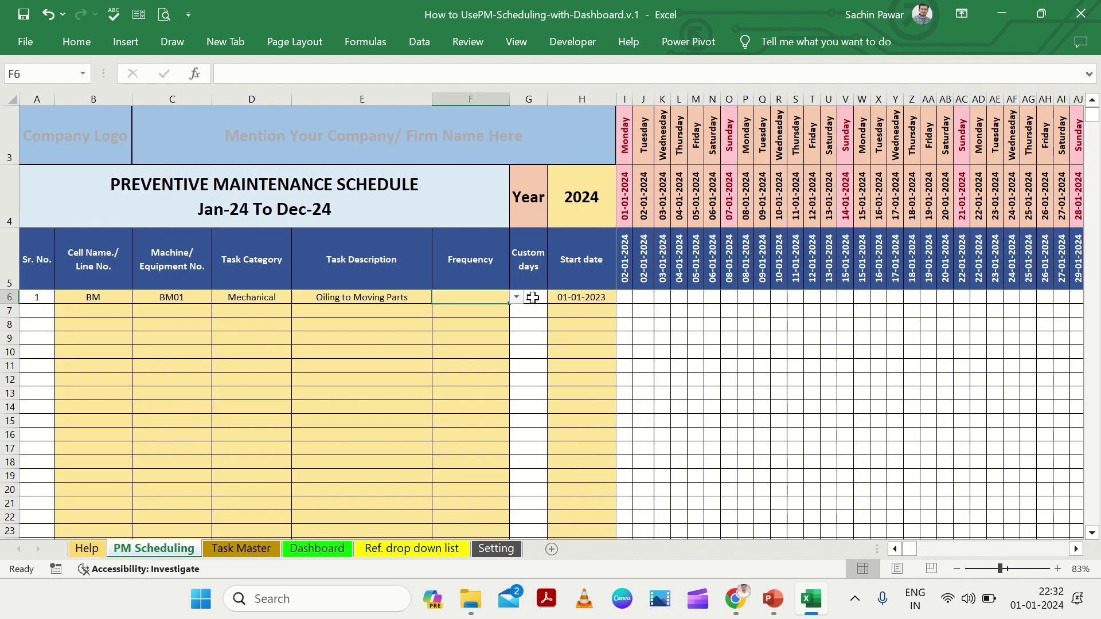
left_click(532, 297)
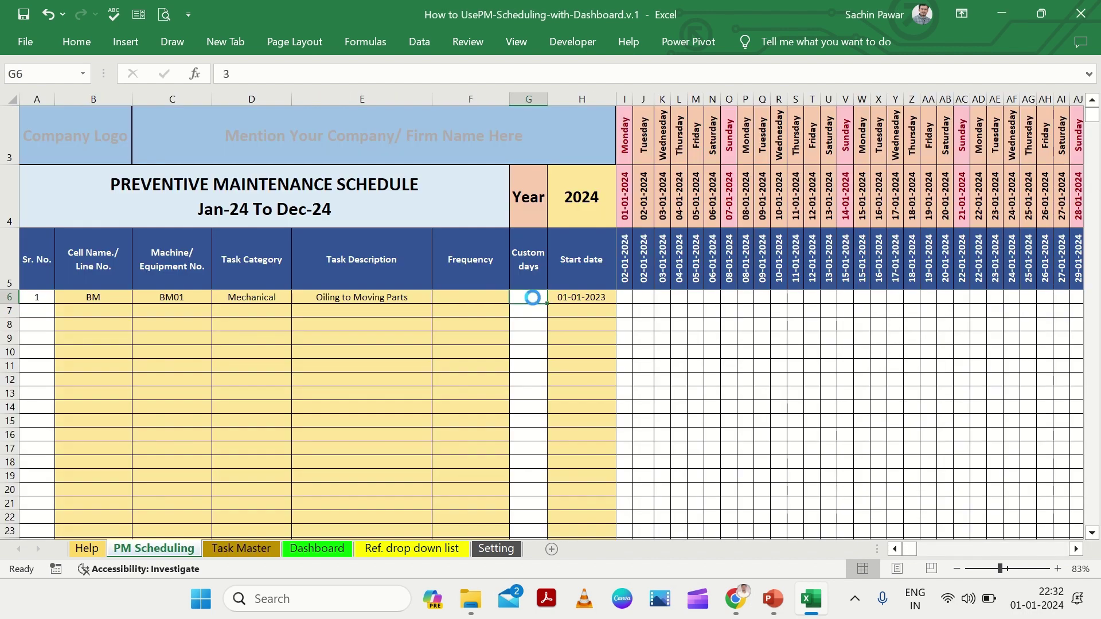
left_click(125, 300)
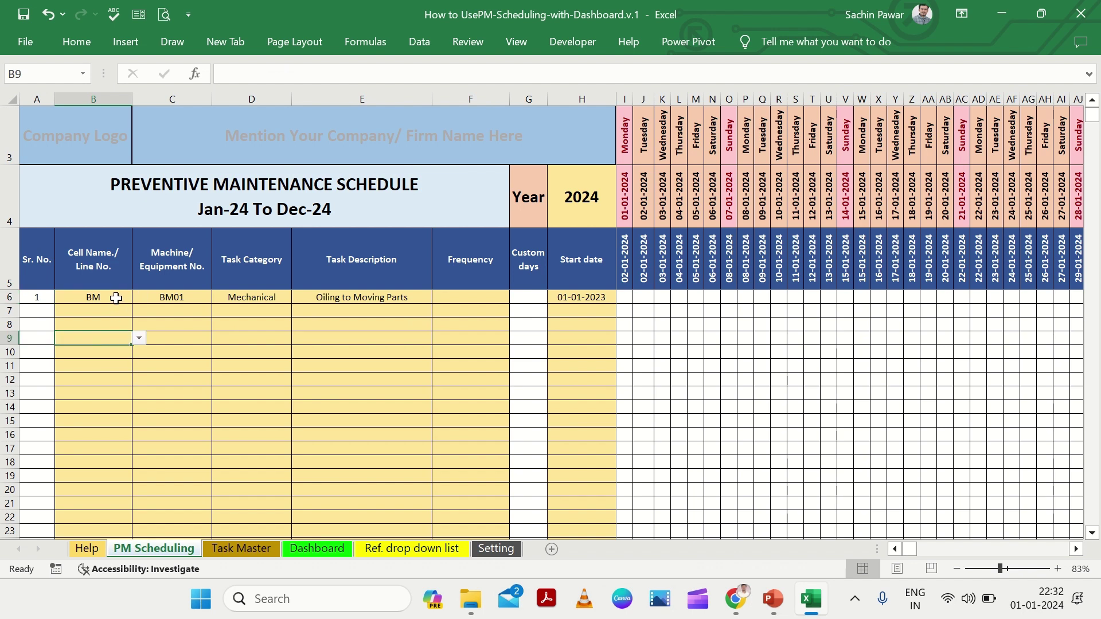
- Set the frequency of the Oiling to Moving Parts task to Daily
left_click_drag(115, 300, 410, 306)
left_click(462, 300)
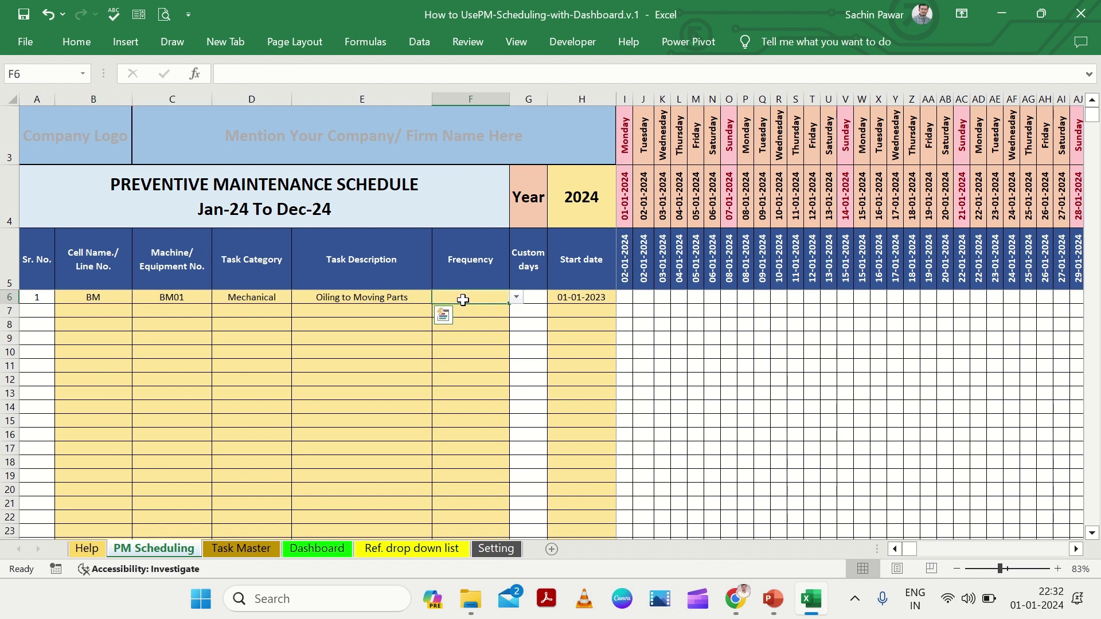
left_click(516, 297)
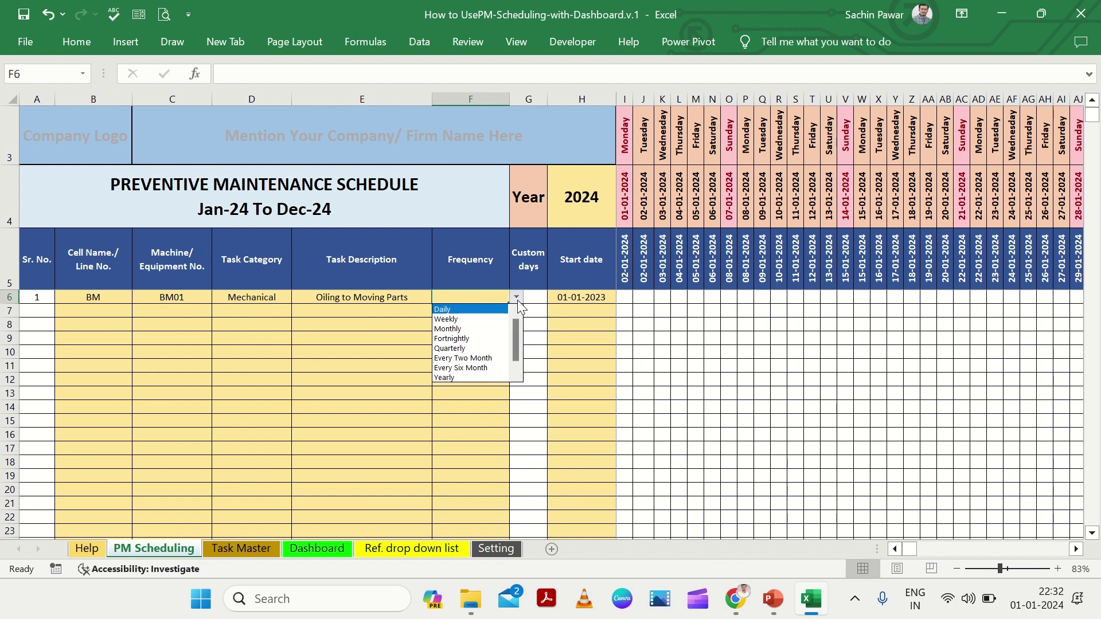
left_click(501, 309)
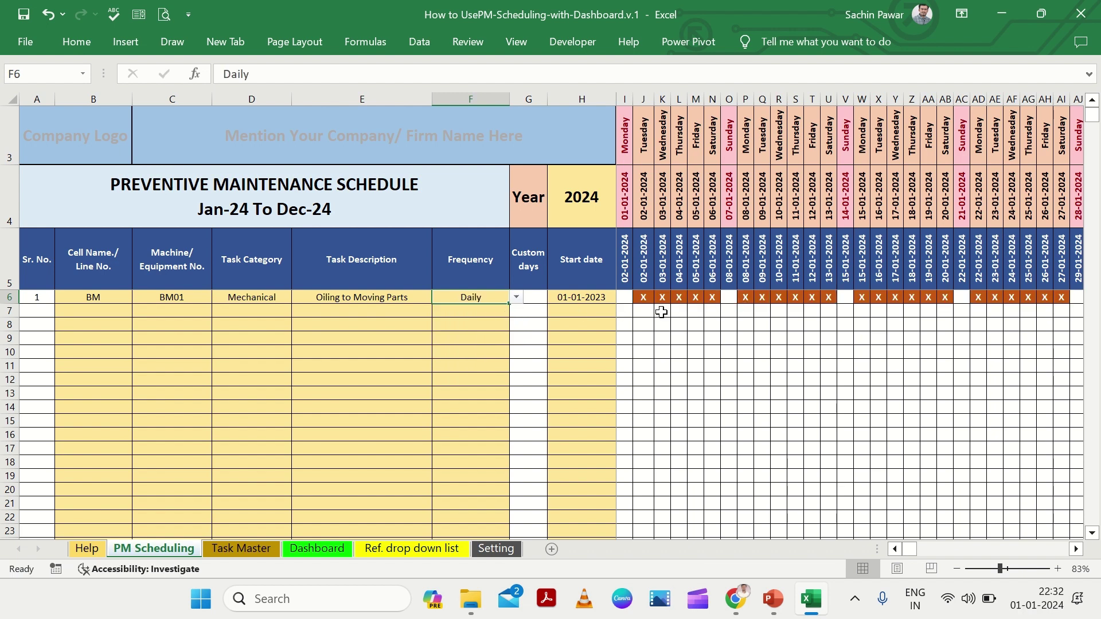
- Compare the Daily task's planned dates with the highlighted off days in January 2024 and the 01-01-2024 holiday in the Setting sheet
left_click(625, 224)
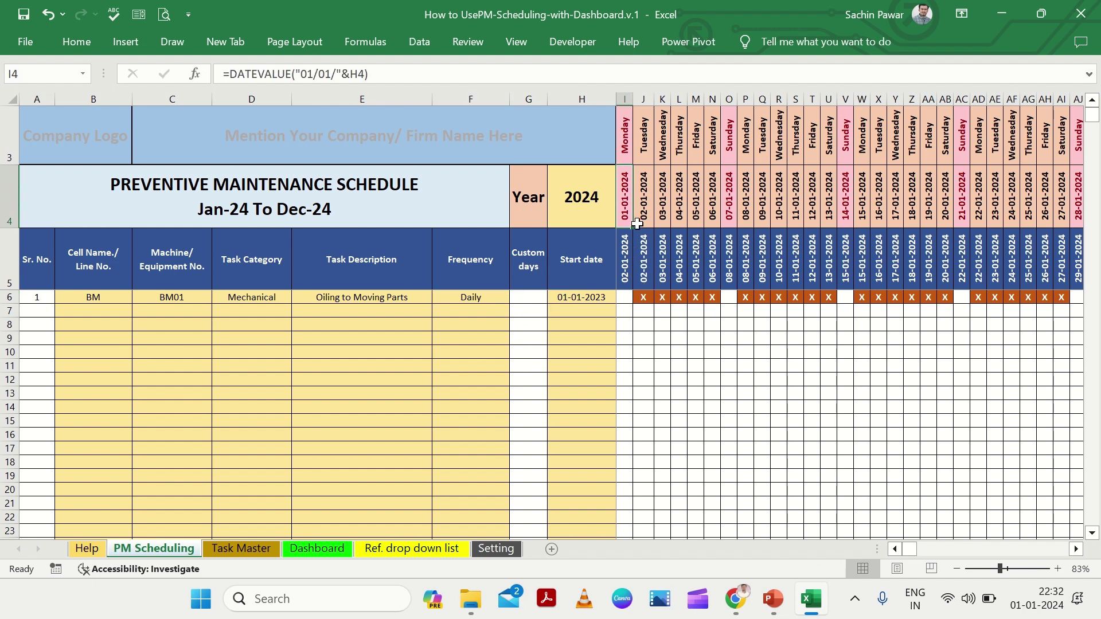
left_click_drag(624, 129, 625, 182)
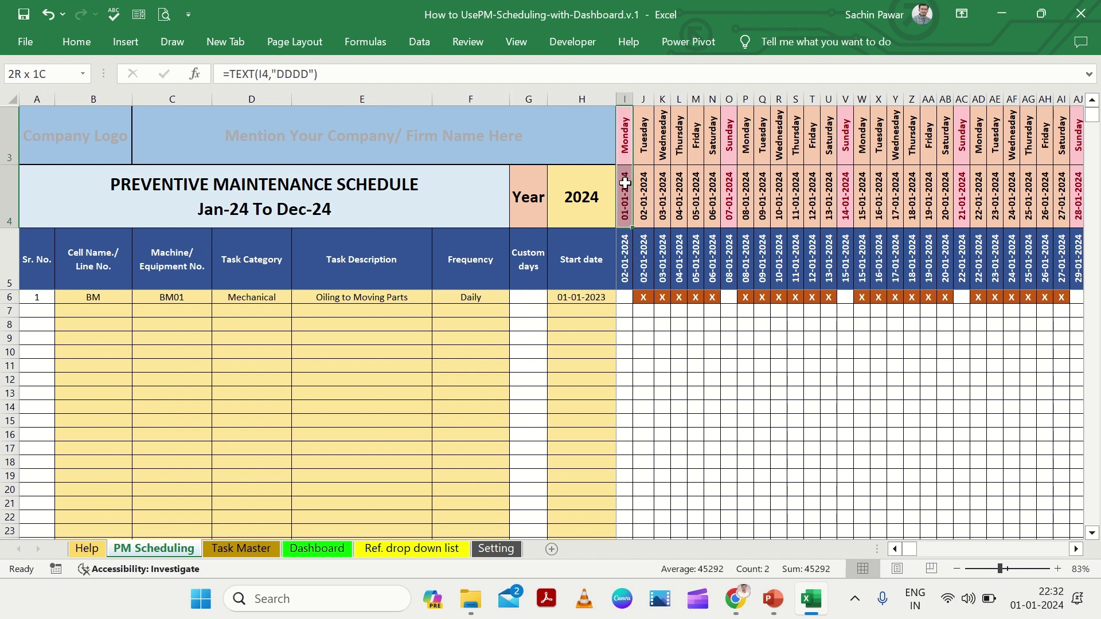
left_click(730, 152)
left_click_drag(729, 177, 729, 196)
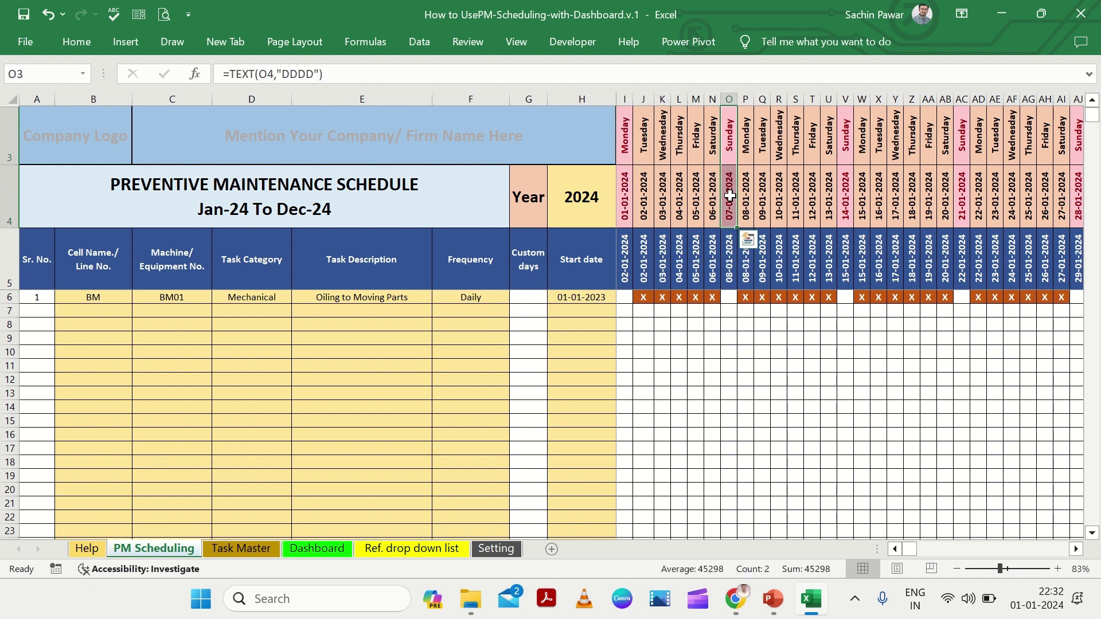
left_click_drag(842, 163, 845, 192)
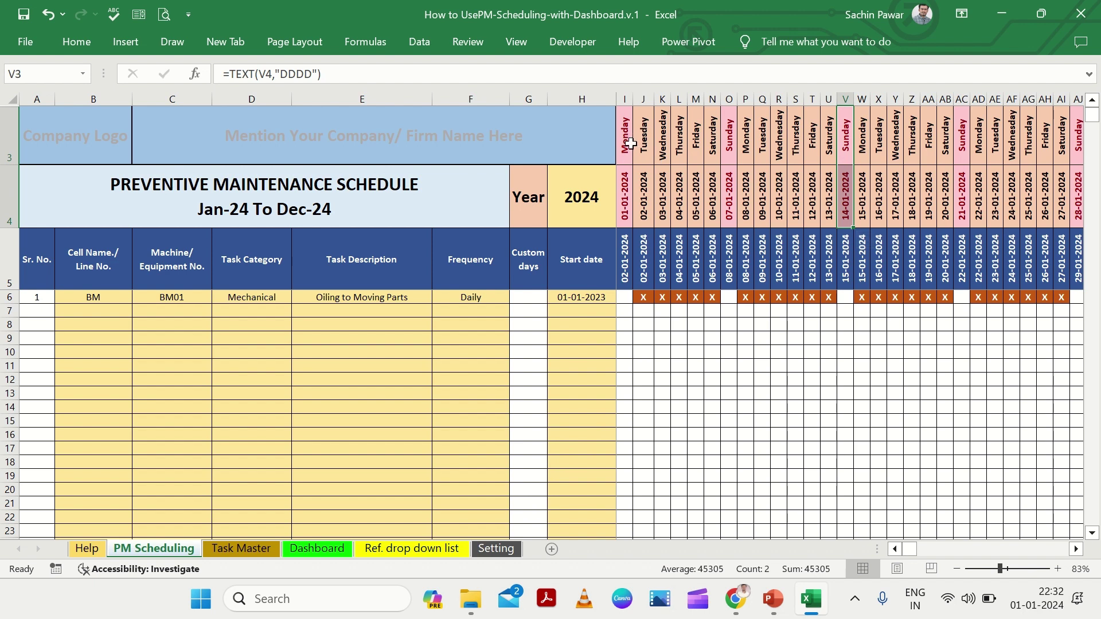
left_click_drag(625, 143, 625, 177)
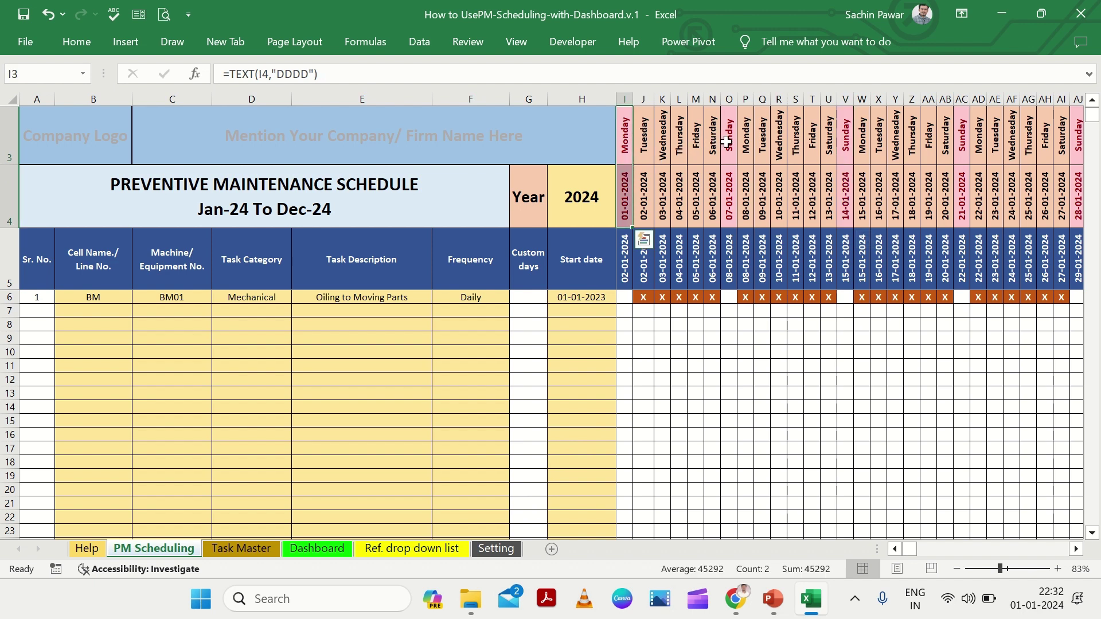
left_click_drag(726, 141, 725, 174)
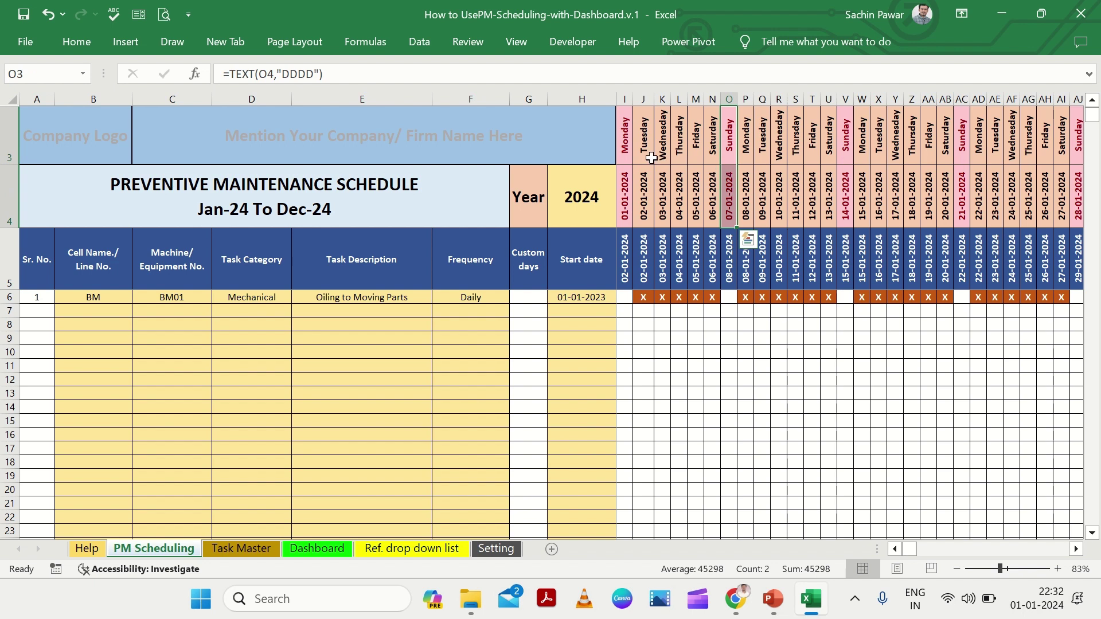
left_click_drag(624, 148, 626, 176)
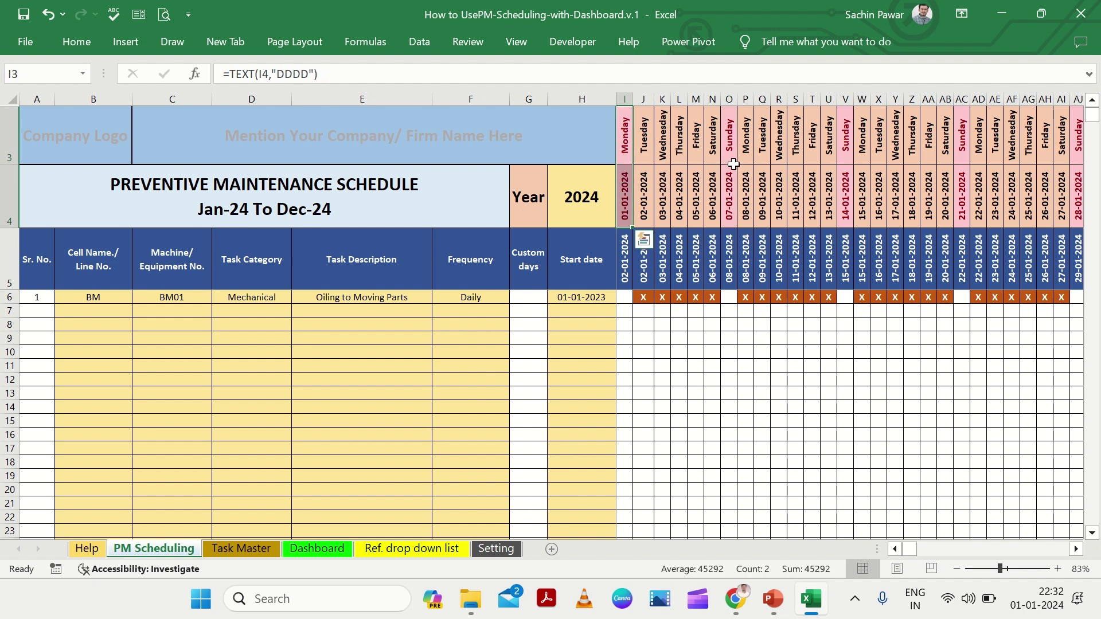
left_click(627, 206)
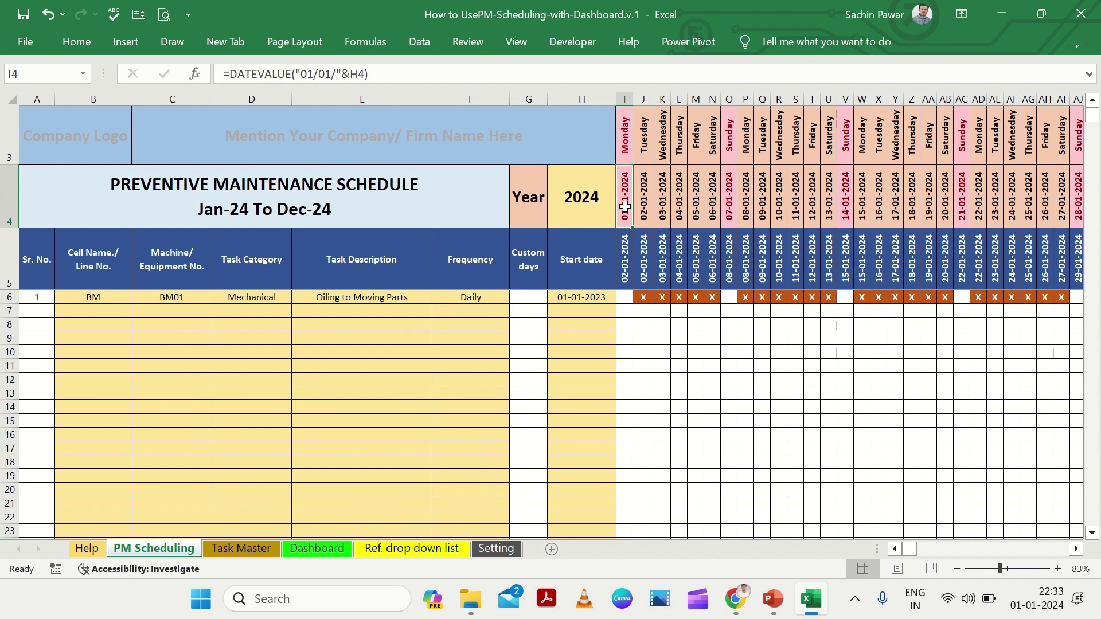
left_click(513, 549)
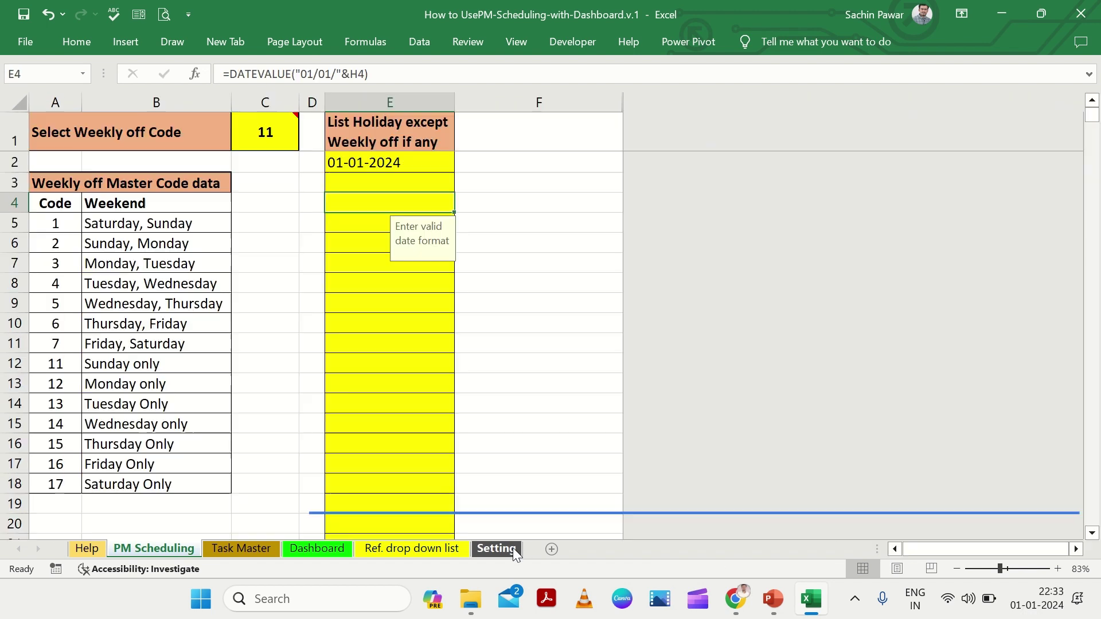
left_click(411, 163)
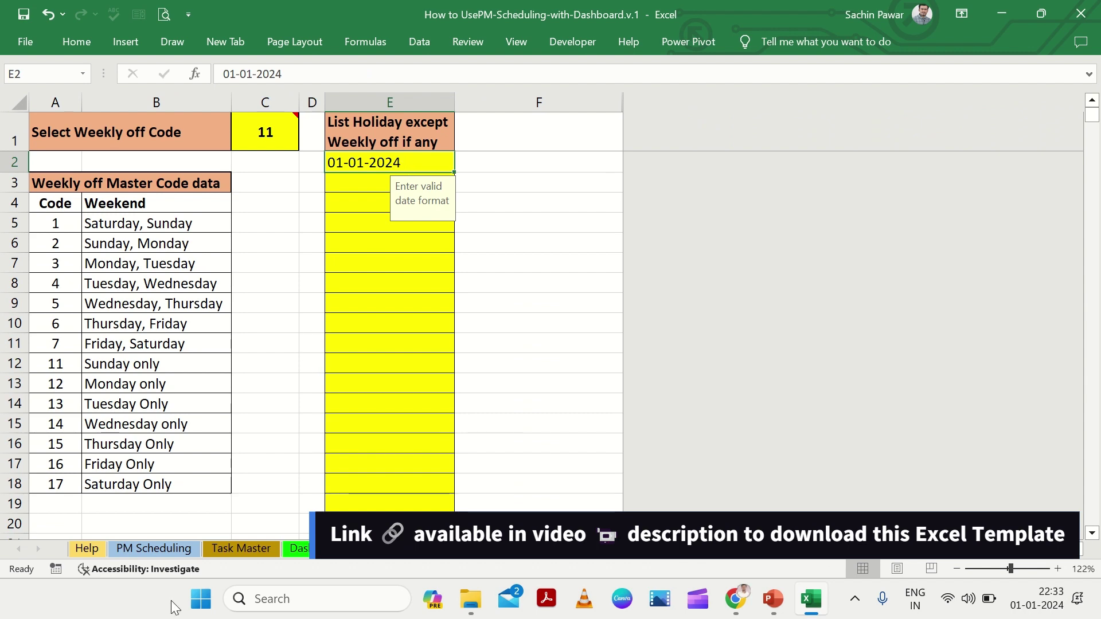
- Compare the Sunday off dates in the January 2024 calendar with the Sunday only entry in the Setting sheet's weekly off codes
left_click(189, 550)
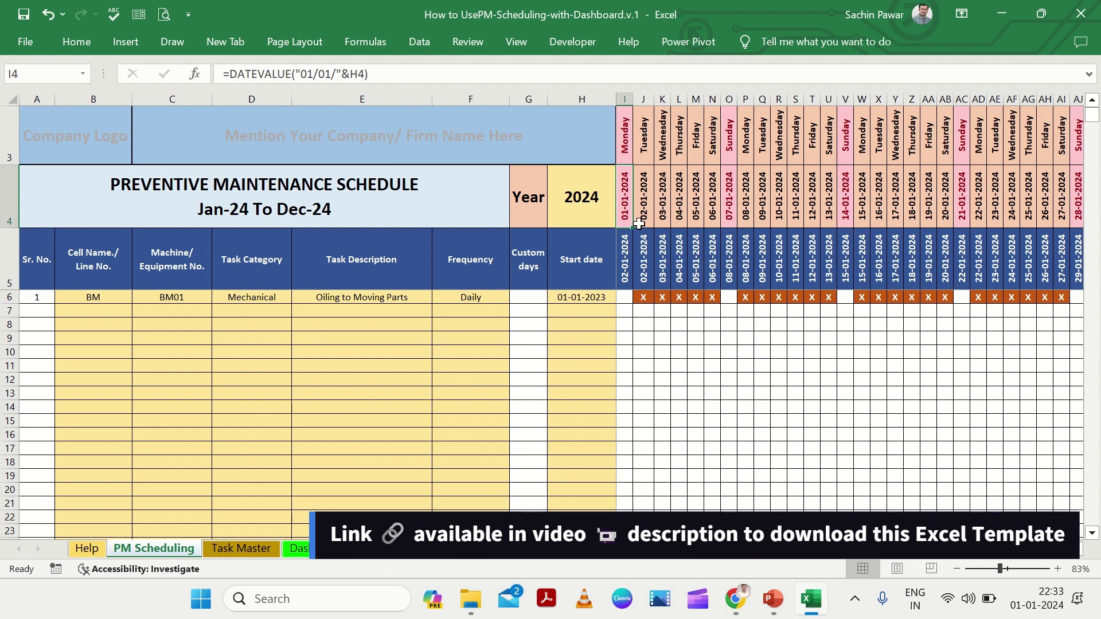
left_click(725, 219)
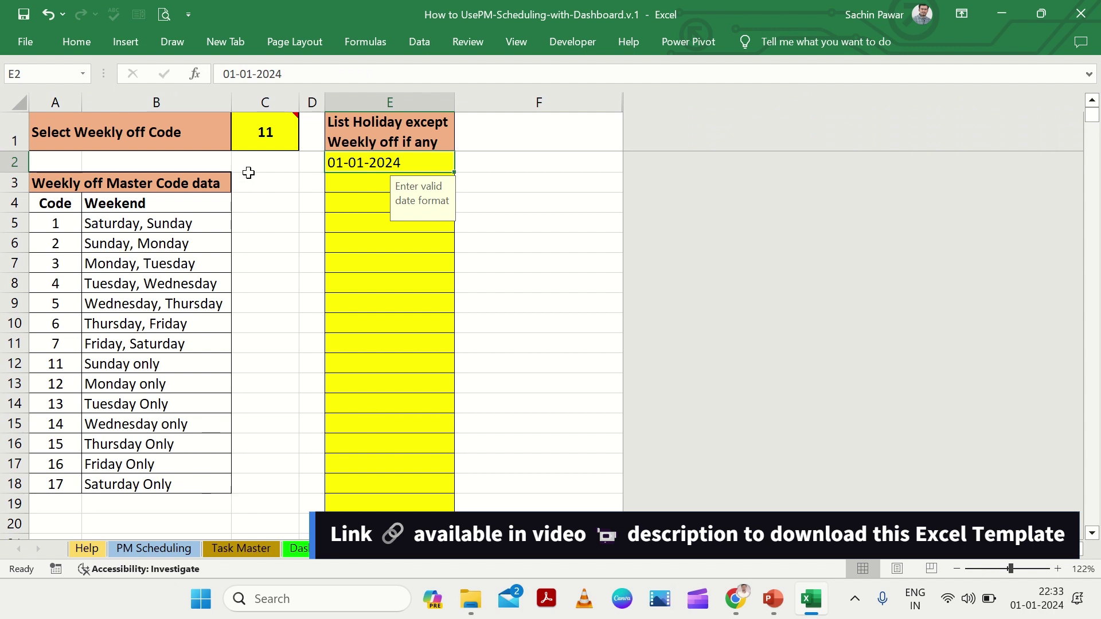
left_click(111, 371)
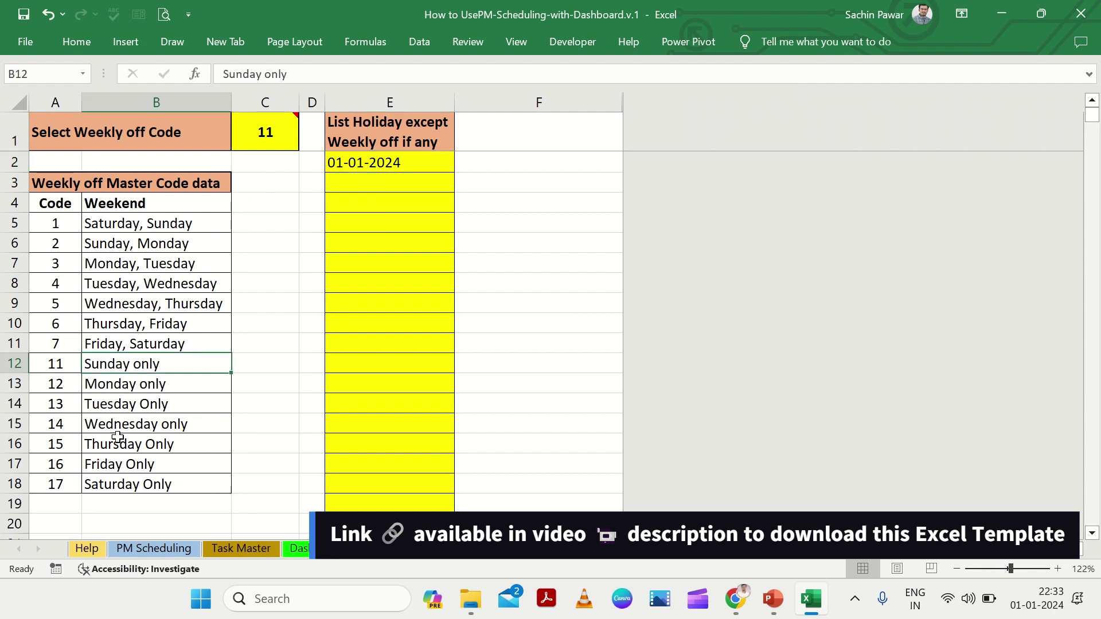
left_click(170, 550)
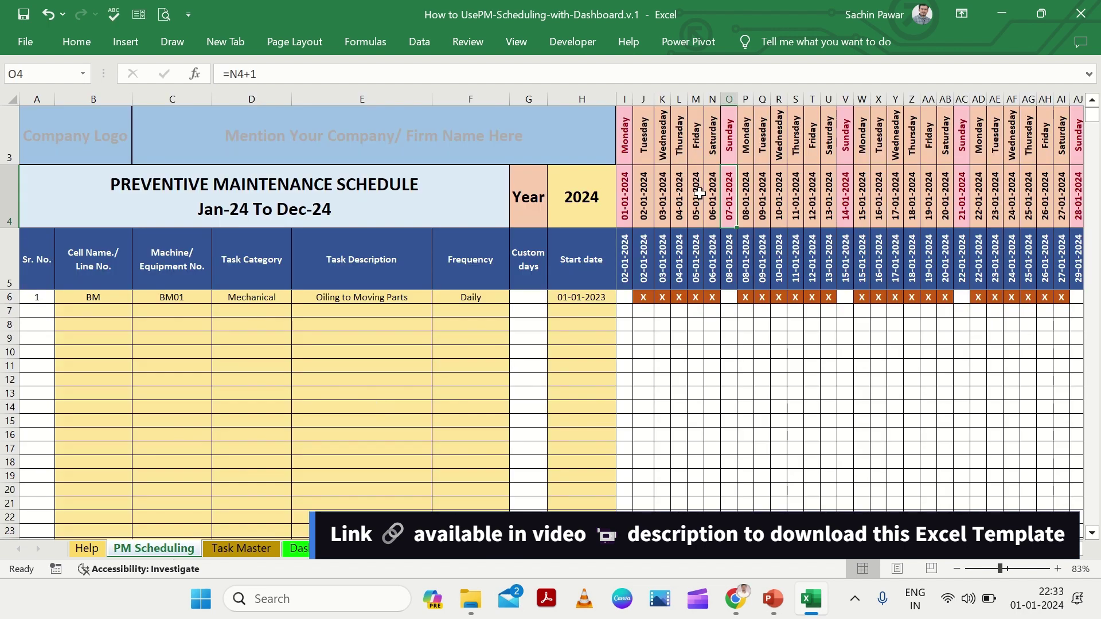
left_click(728, 295)
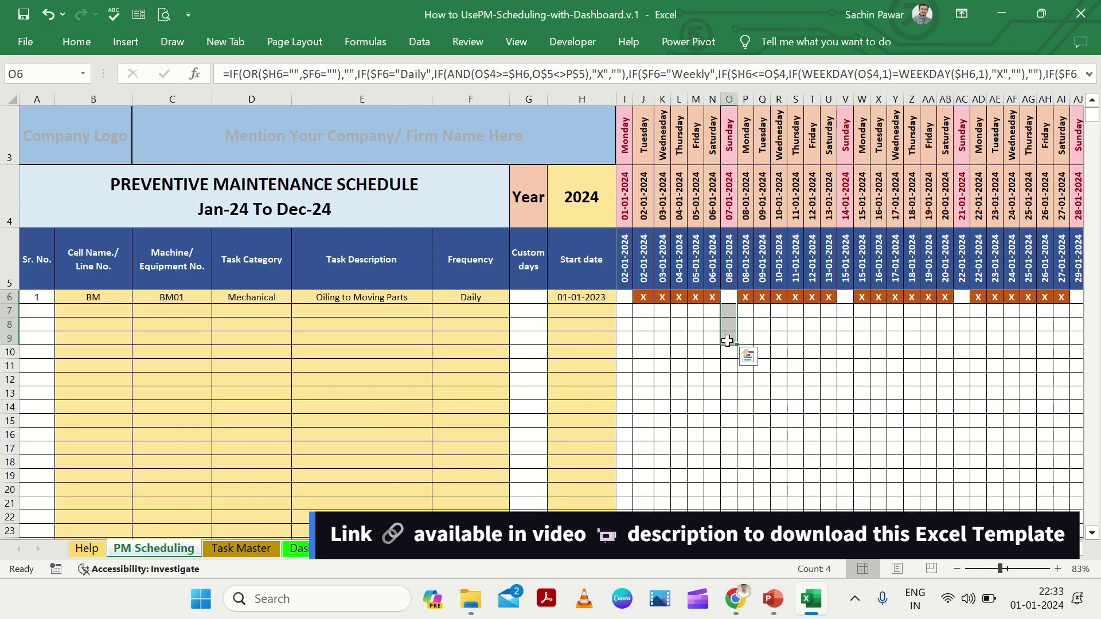
- Set the start date of the Daily Oiling to Moving Parts task to 01-01-2024
left_click(500, 297)
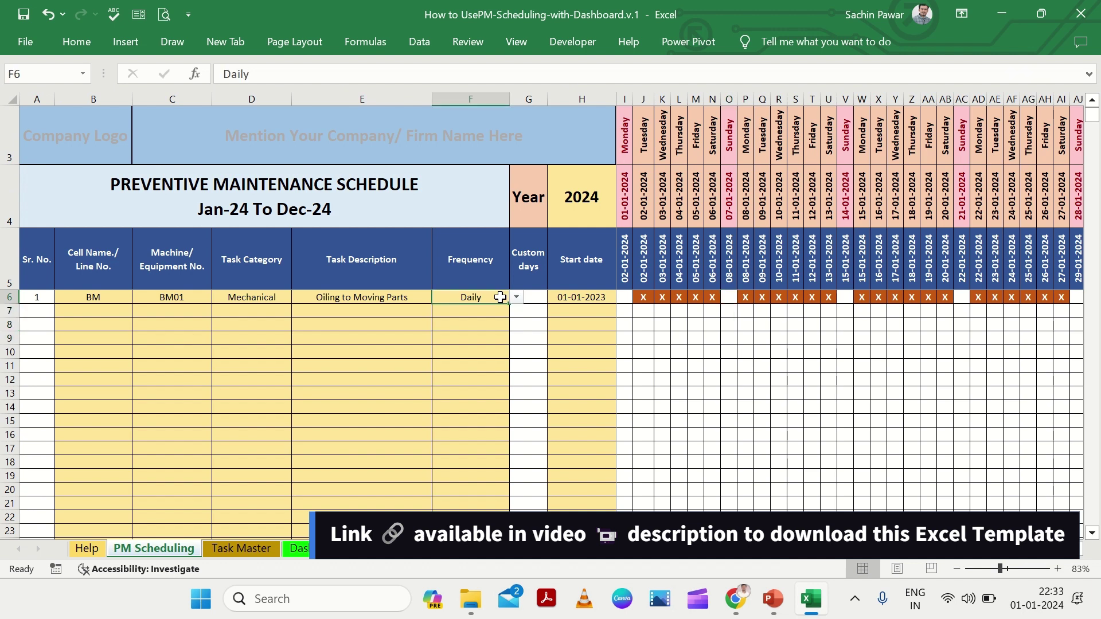
left_click(583, 298)
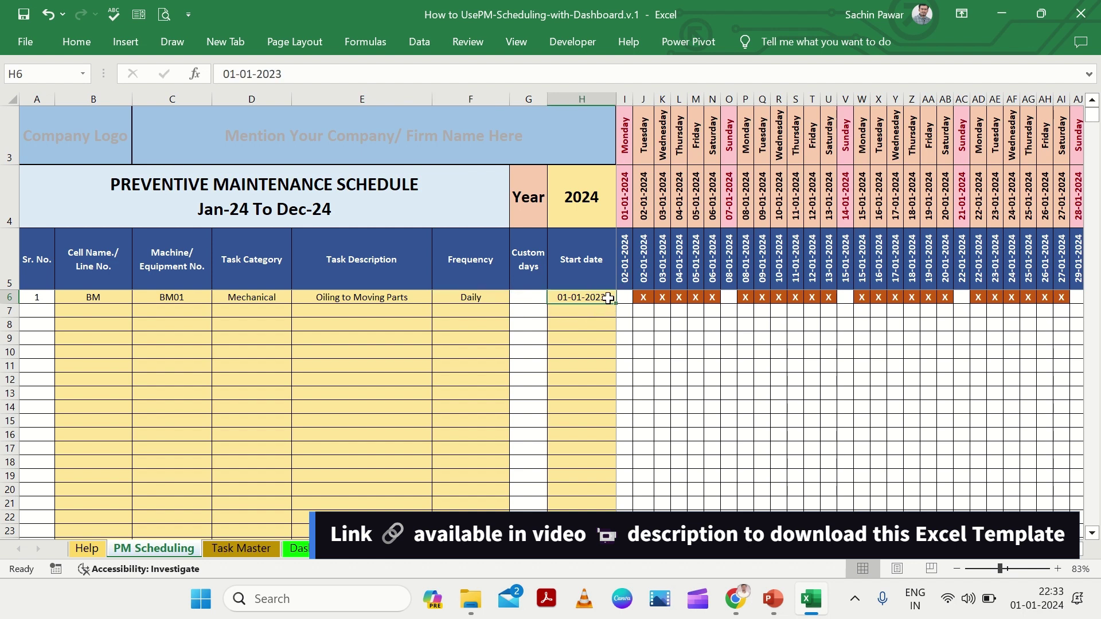
double_click(608, 298)
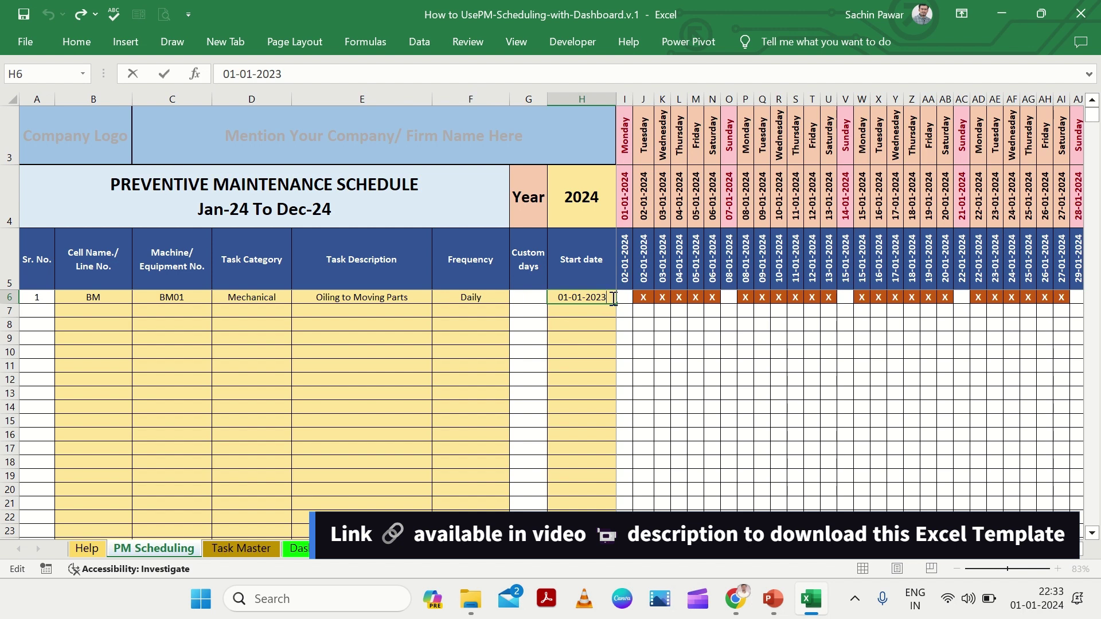
key("BackSpace")
type("4")
key("Return")
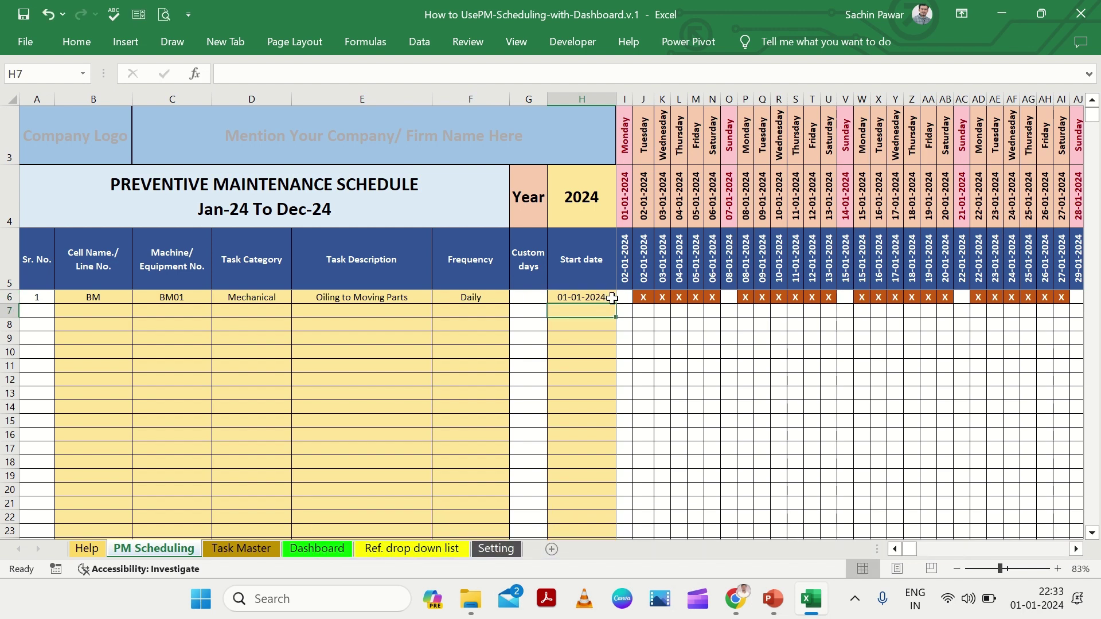
- Compare the oiling task's start date with the schedule year, and check the Start date column down to row 15
left_click(605, 298)
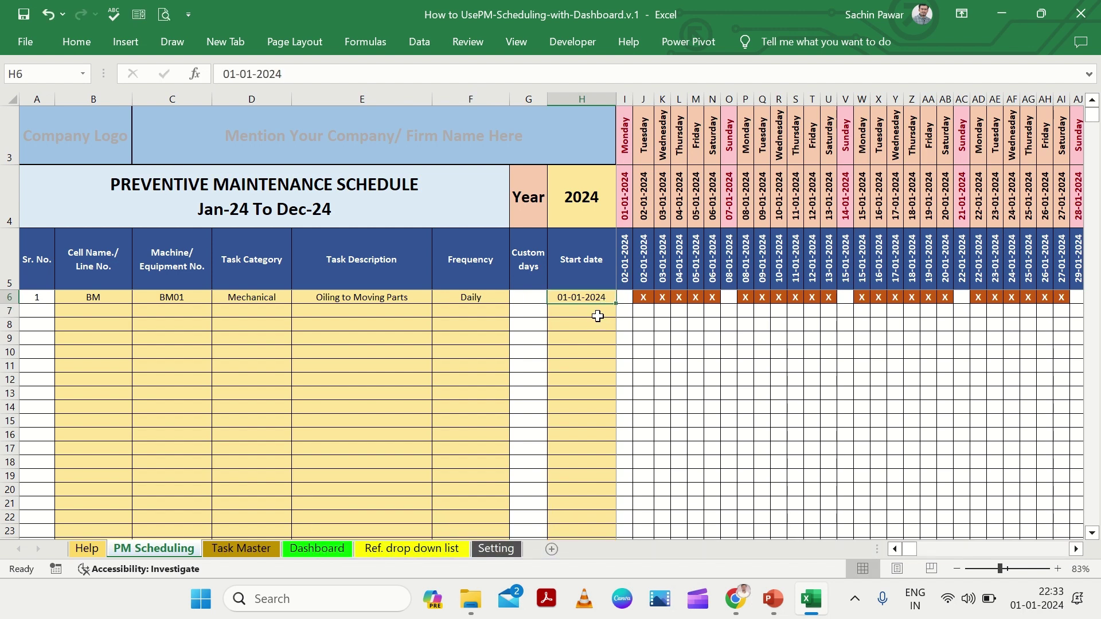
left_click(594, 216)
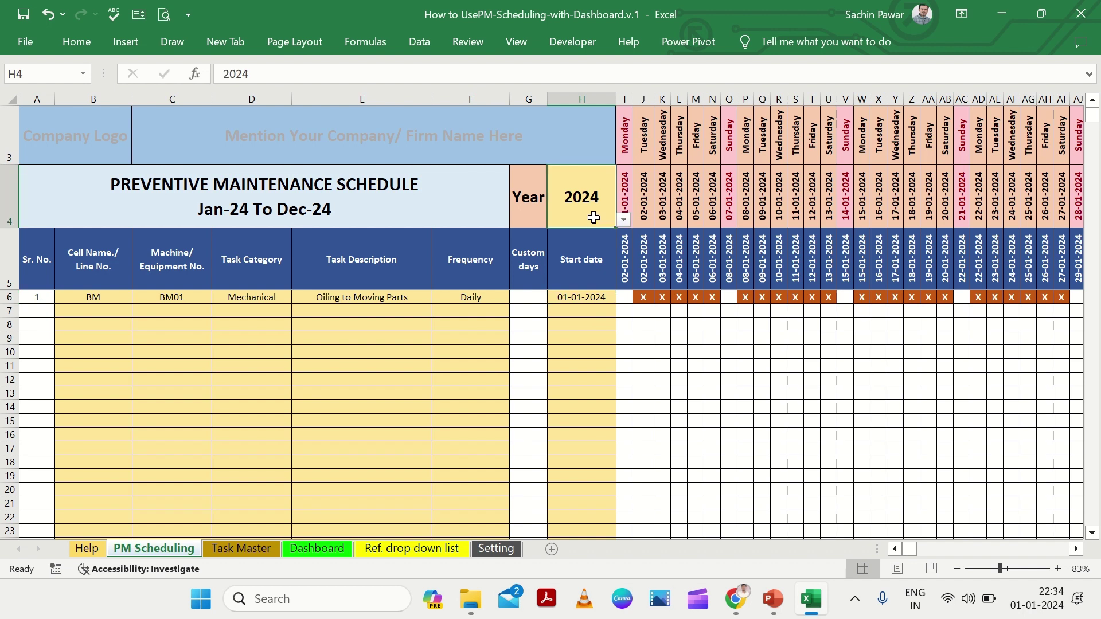
left_click(595, 300)
mouse_move(596, 297)
left_mouse_down()
mouse_move(597, 401)
mouse_move(601, 299)
left_mouse_up()
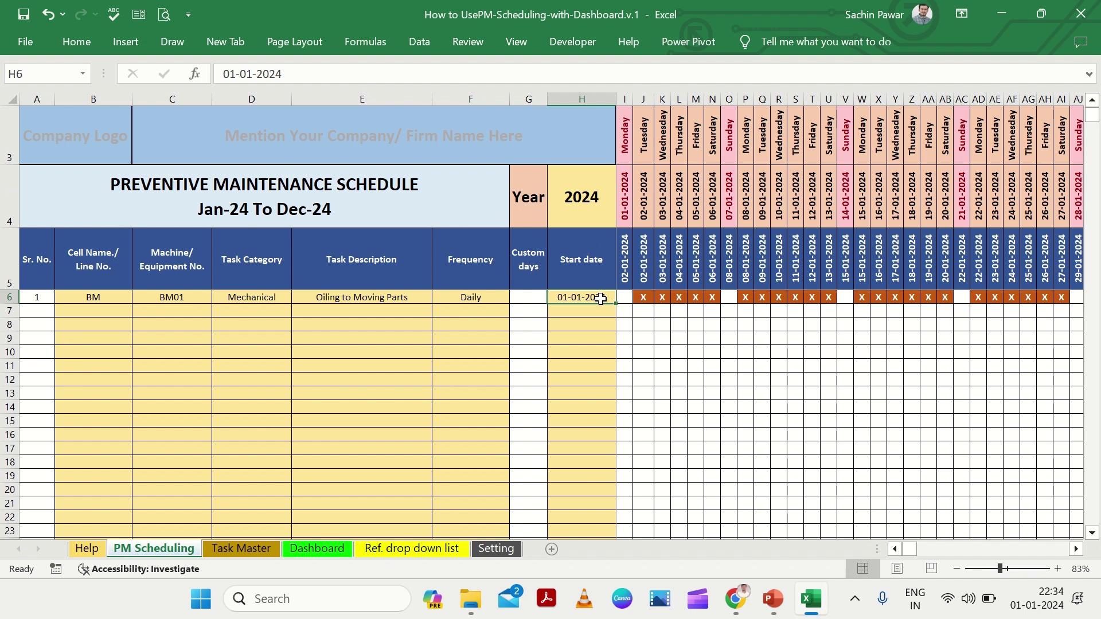
left_click(600, 311)
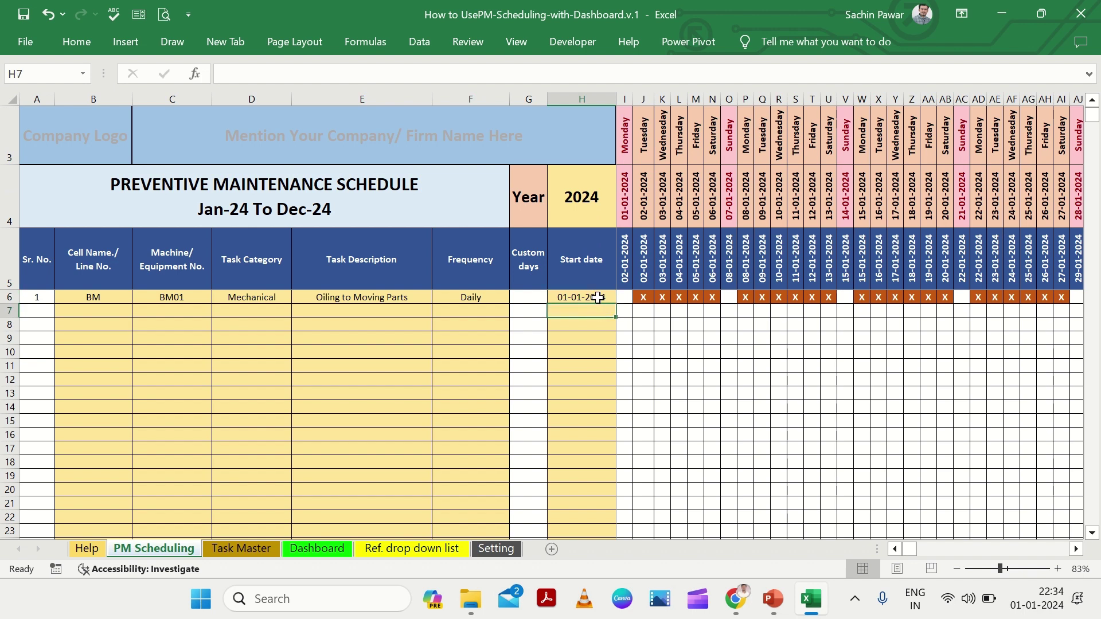
left_click_drag(598, 297, 612, 418)
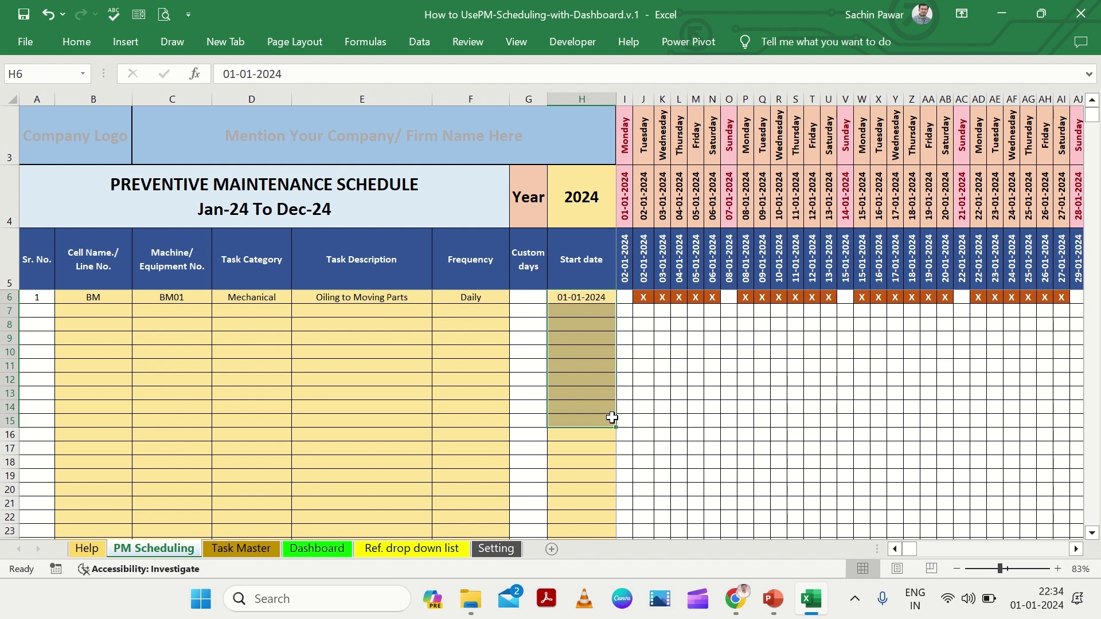
left_click(430, 365)
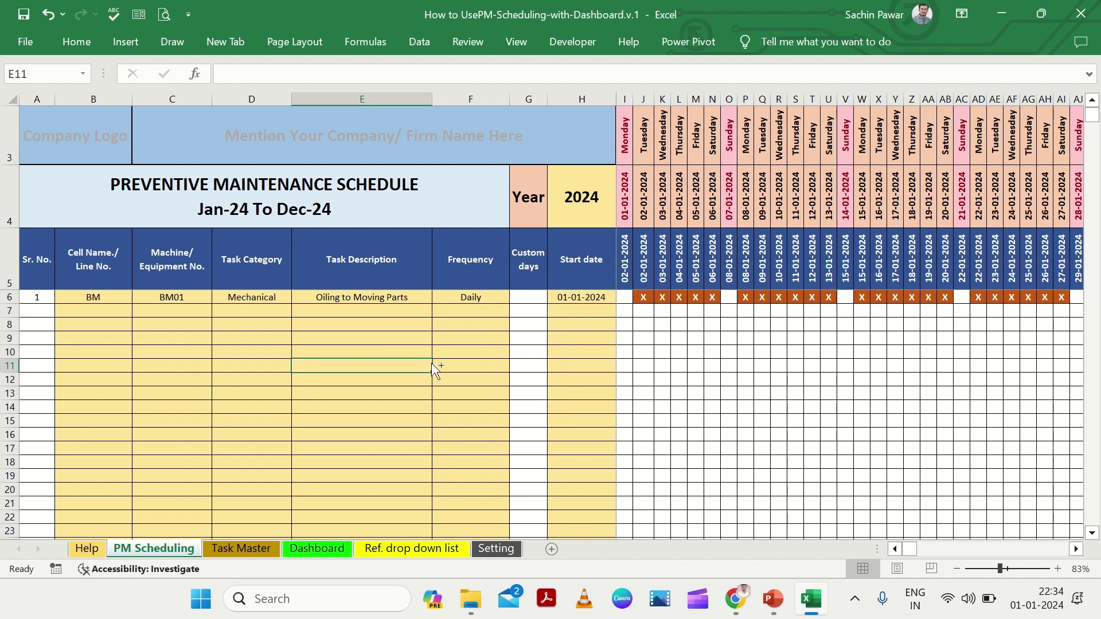
- Undo the recent schedule edits to bring back the nine sample tasks in rows 6 to 14, and review their entries
key("ctrl+z")
key("ctrl+z")
key("ctrl+z")
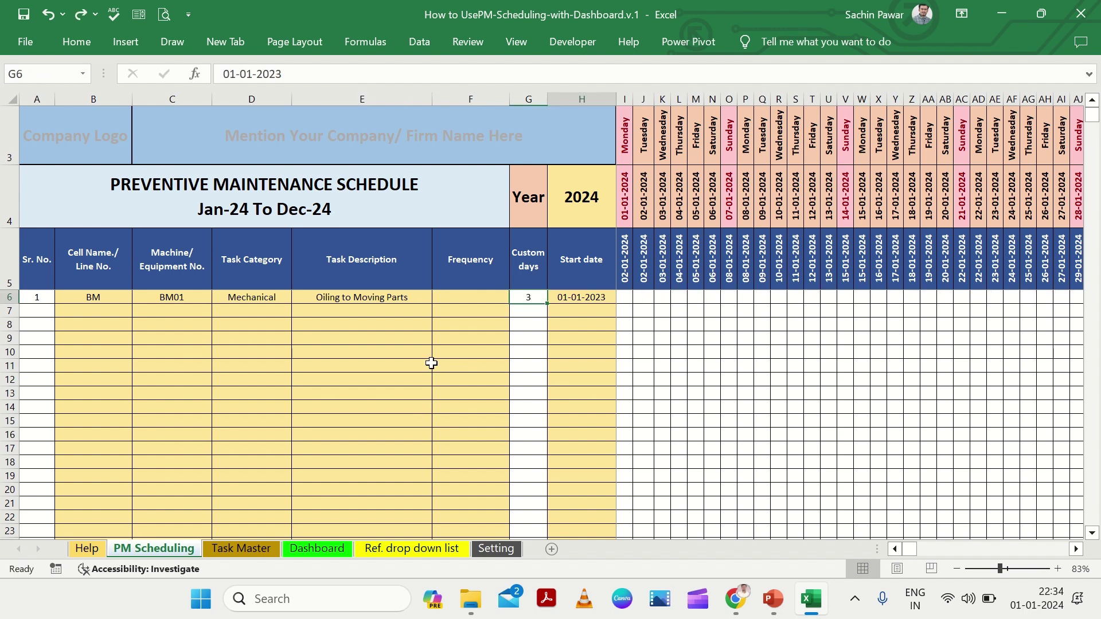
key("ctrl+y")
key("ctrl+y")
key("ctrl+y")
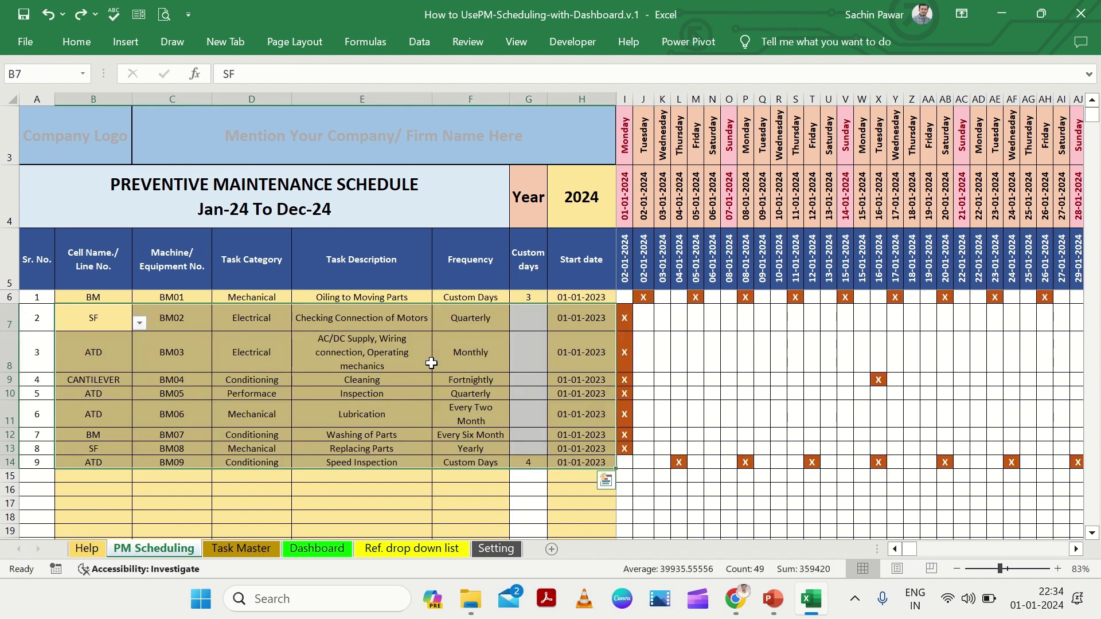
left_click(431, 362)
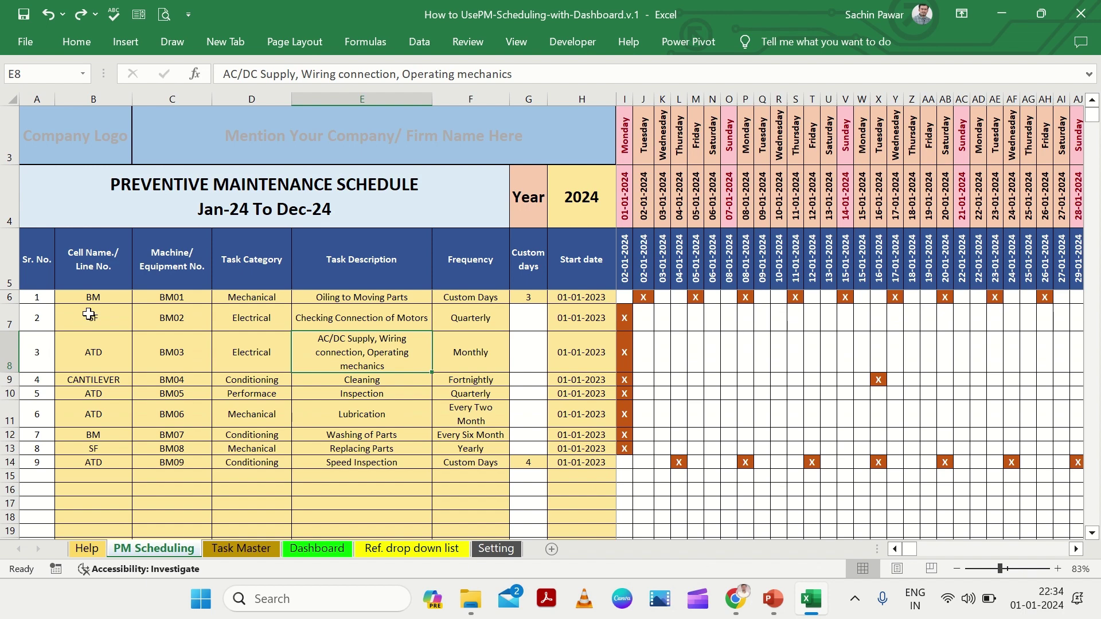
left_click_drag(98, 304, 484, 466)
- Set the frequency of the Checking Connection of Motors task to Custom Days with an interval of 2 days
left_click(491, 315)
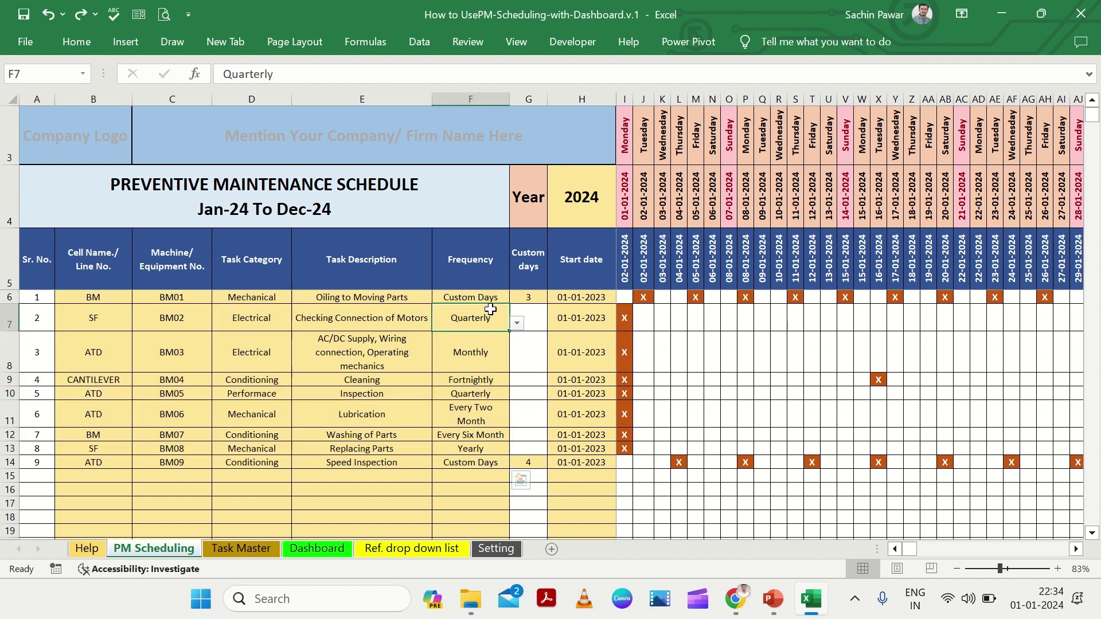
left_click(517, 325)
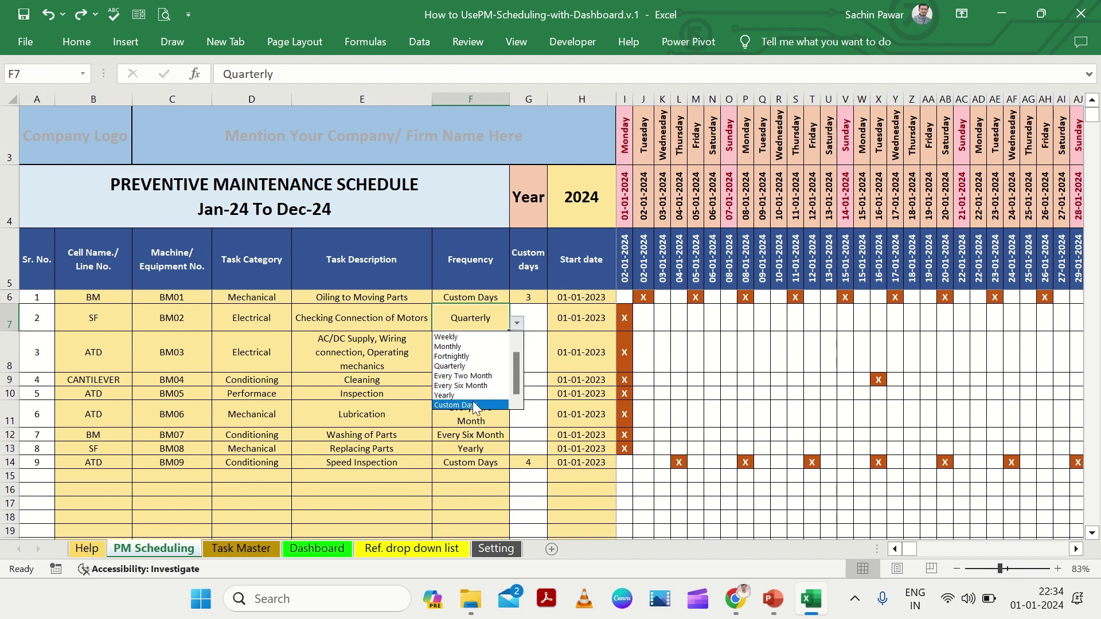
left_click(473, 405)
left_click(536, 324)
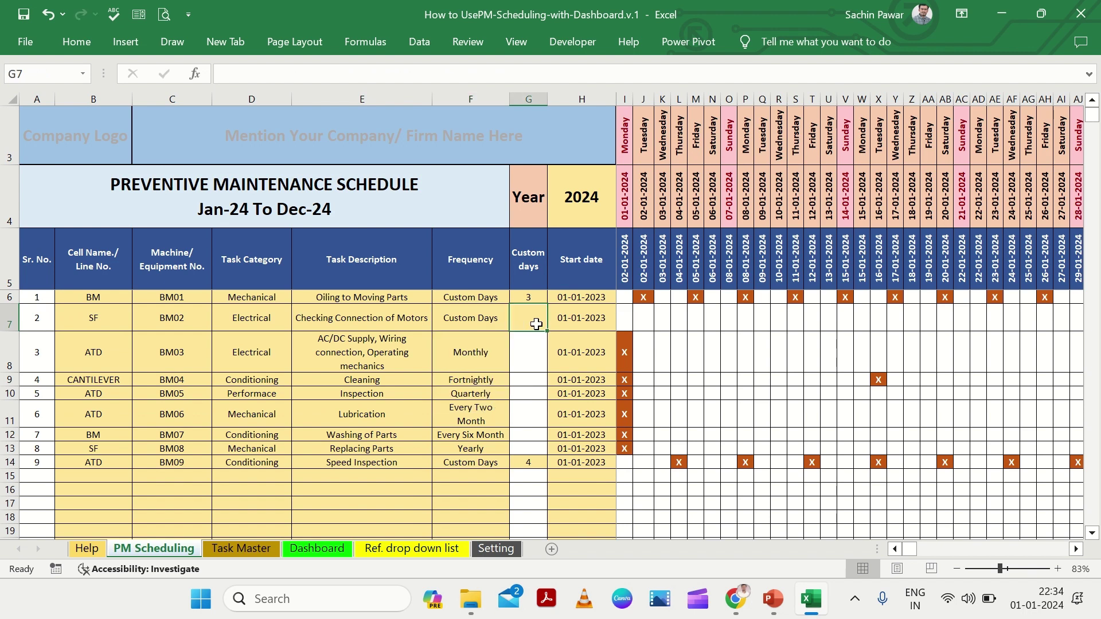
type("2")
key("Return")
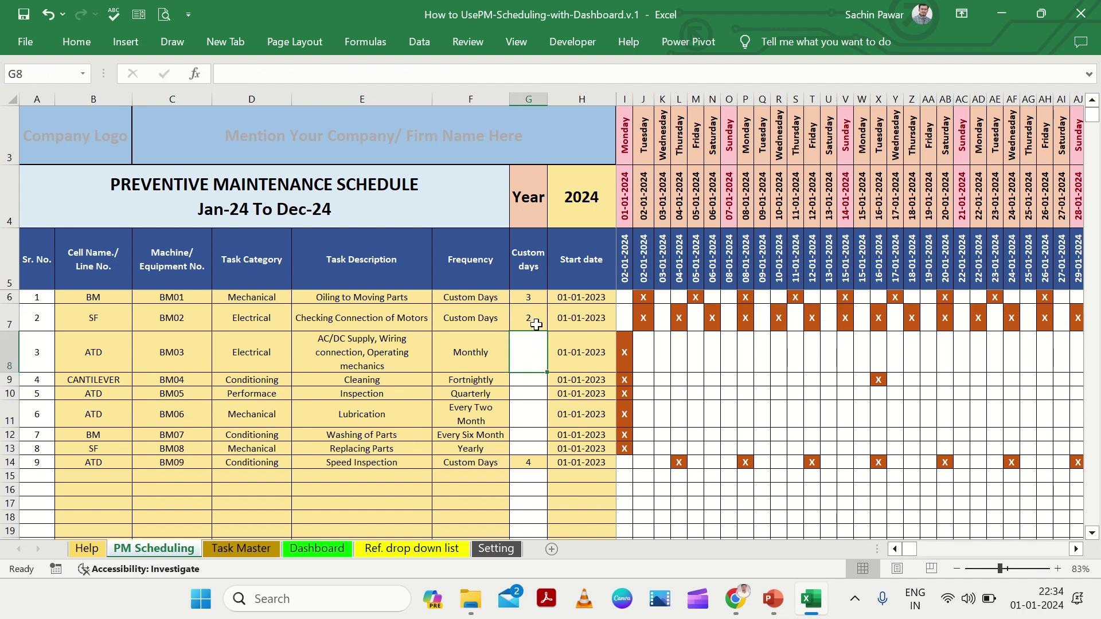
- Try custom intervals of 3 and 4 days for the Checking Connection of Motors task
left_click(536, 324)
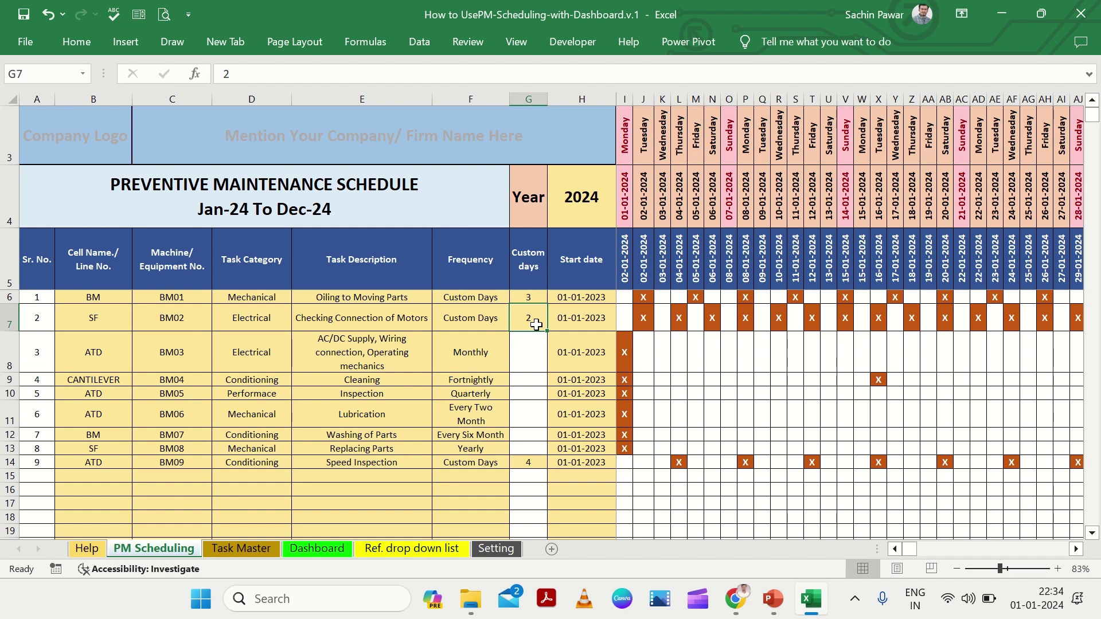
type("3")
key("Return")
left_click(536, 324)
type("4")
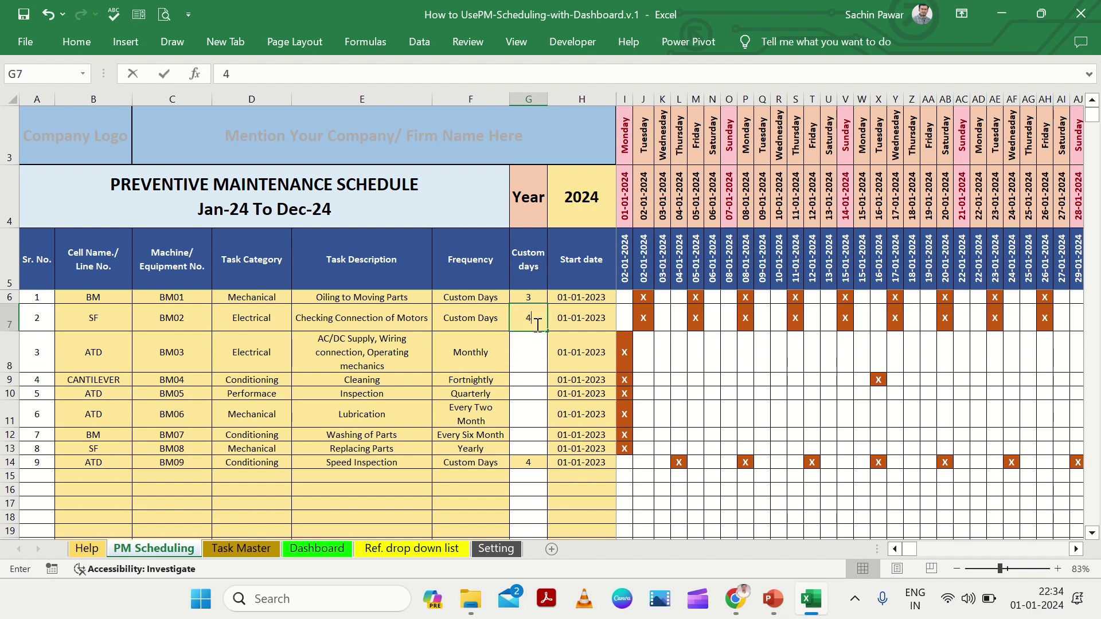
key("Return")
- Set the custom days of the Checking Connection of Motors task to 5
left_click(536, 324)
type("5")
key("Return")
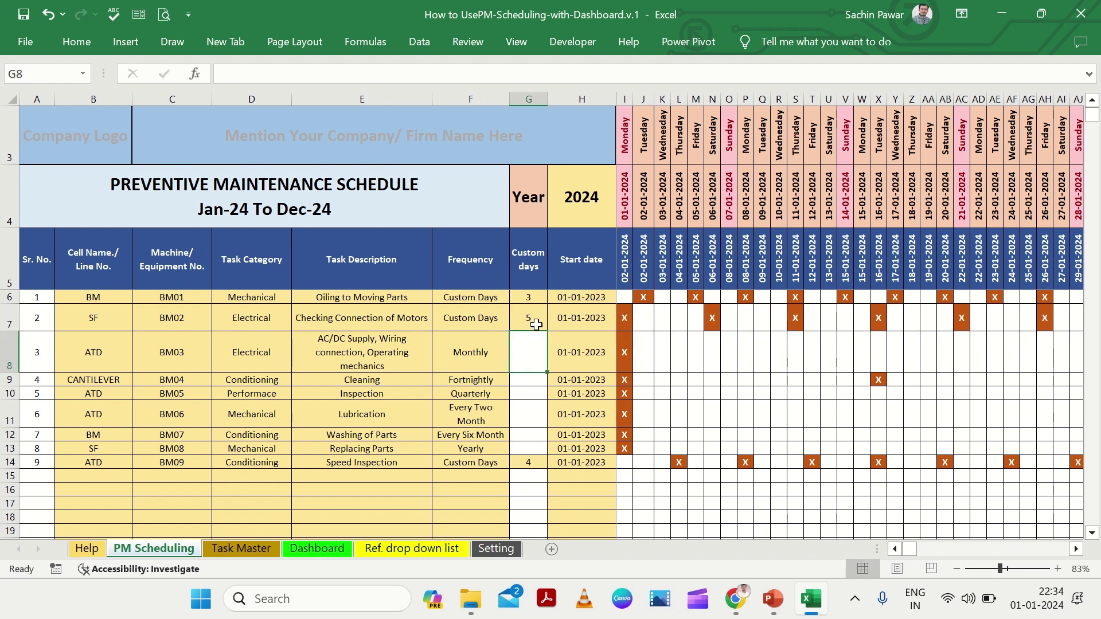
left_click(536, 323)
- Compare the task details and planned dates in the PM Scheduling sheet with the columns of the Task Master sheet
left_click_drag(97, 314, 539, 324)
left_click(252, 550)
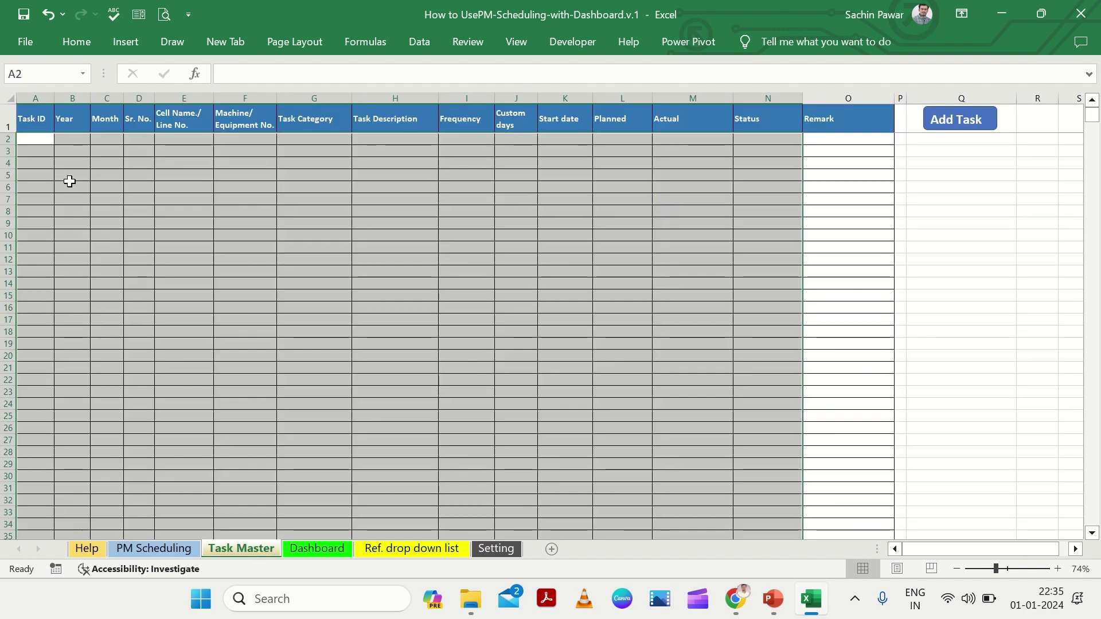
left_click(40, 122)
key("Down")
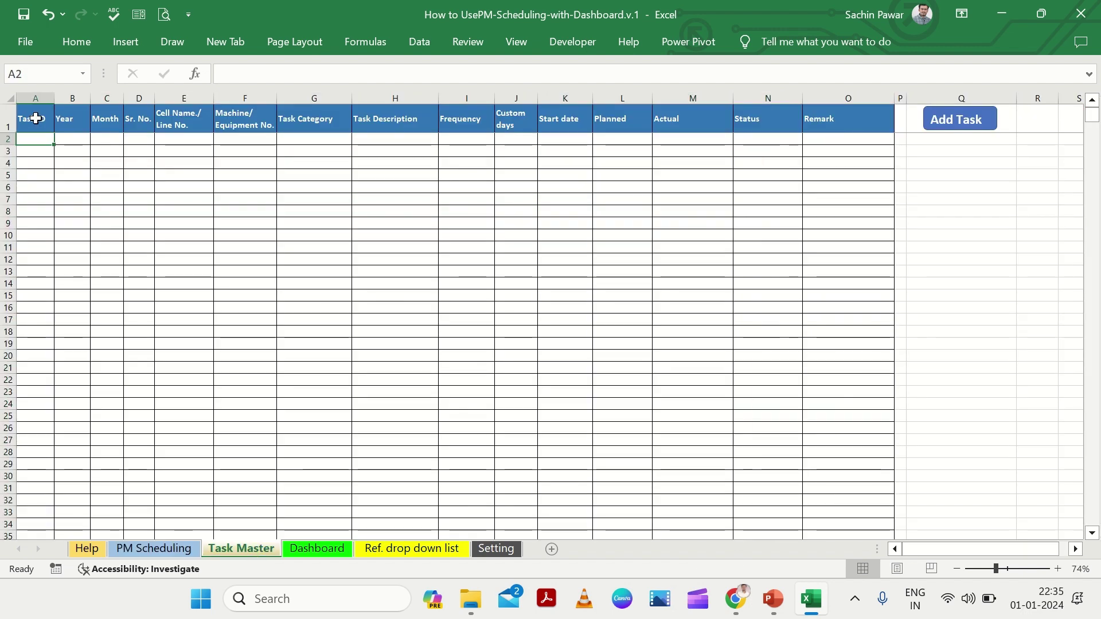
left_click(154, 549)
left_click(605, 423)
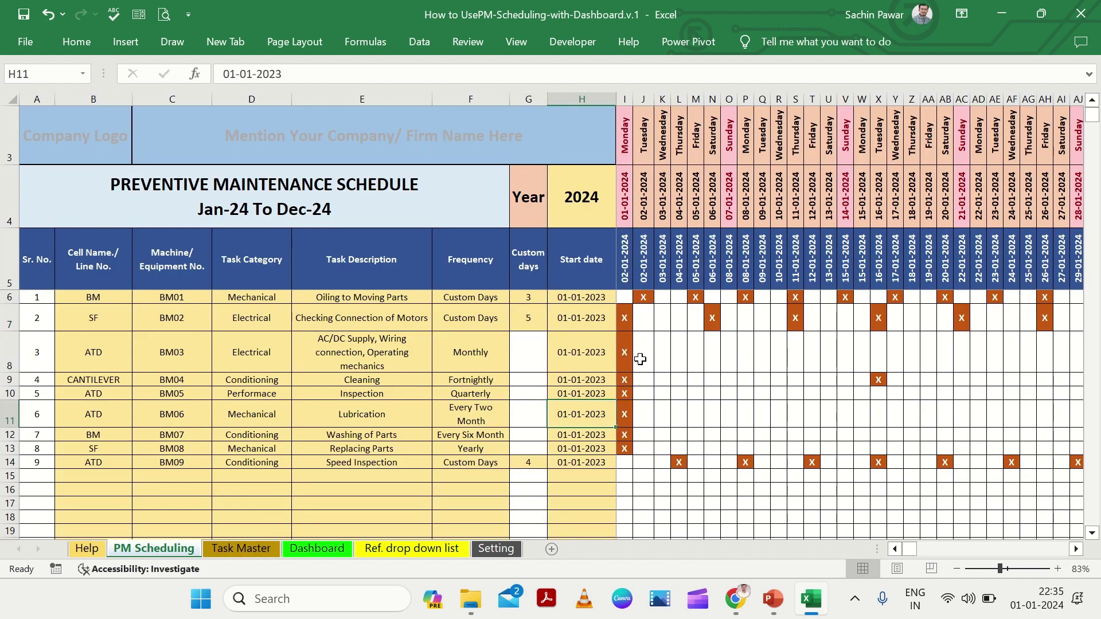
- Add the scheduled tasks to the Task Master sheet for start date 1/1/2024 through end date 31/01/2024
left_click(267, 543)
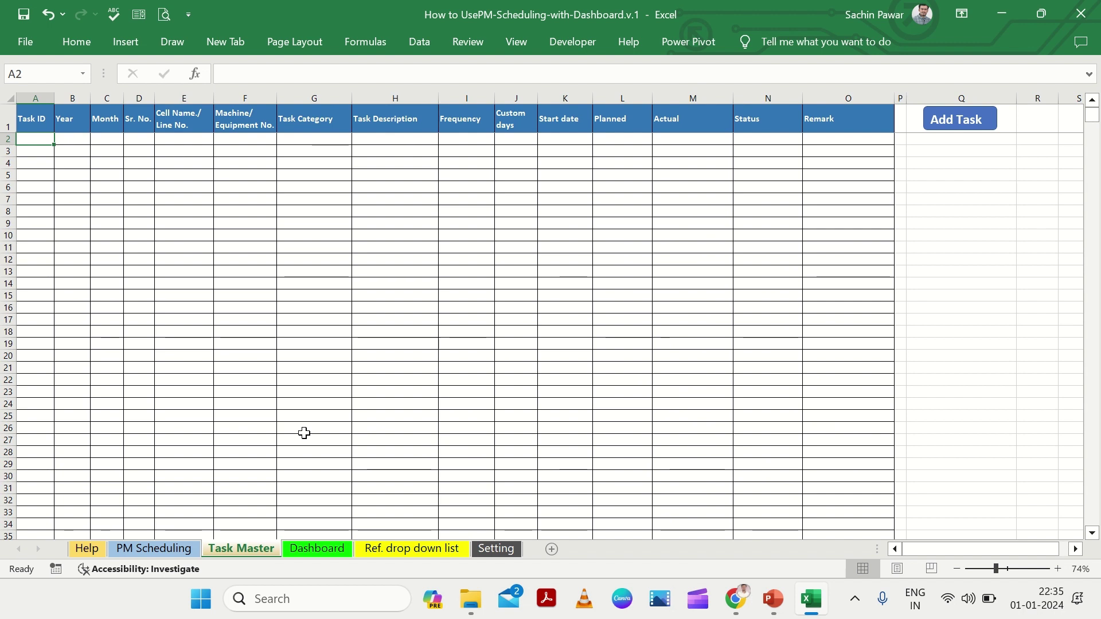
left_click(955, 120)
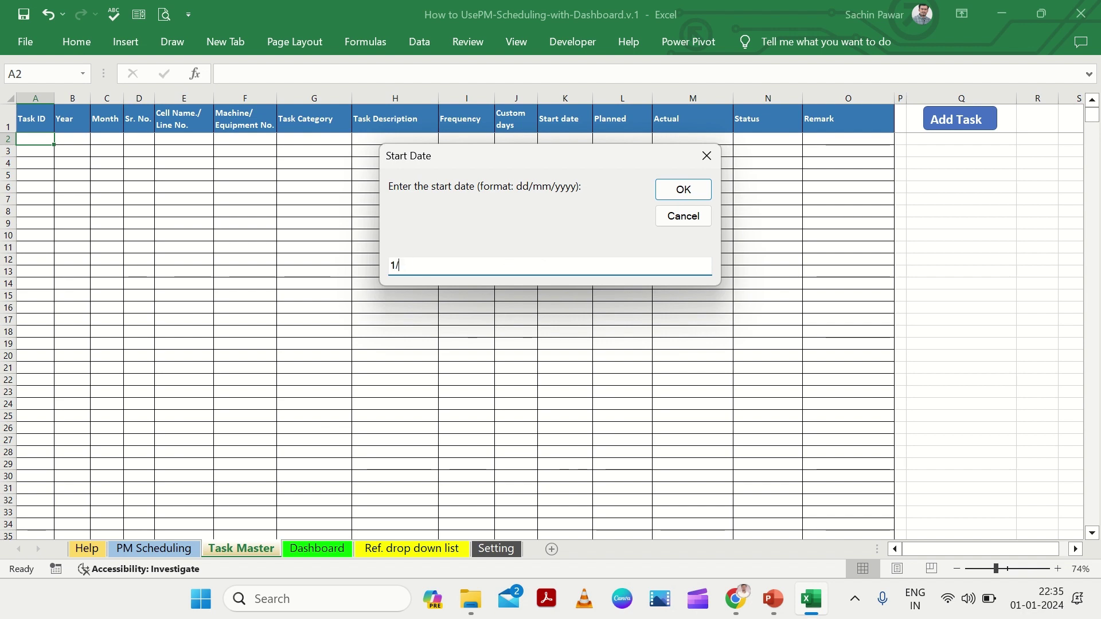
type("4")
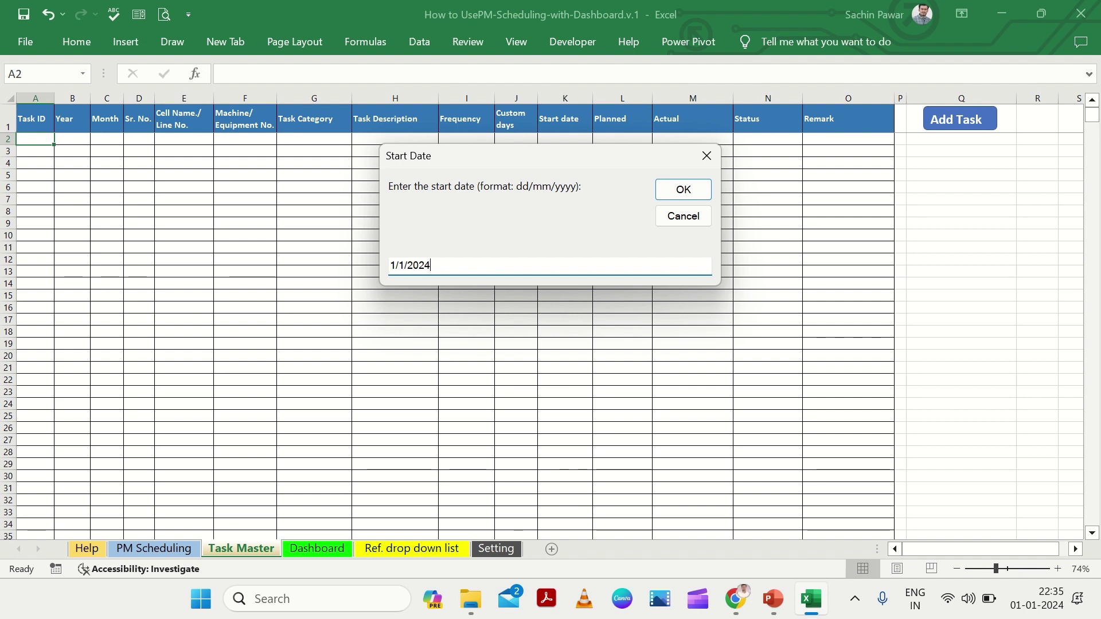
left_click(682, 190)
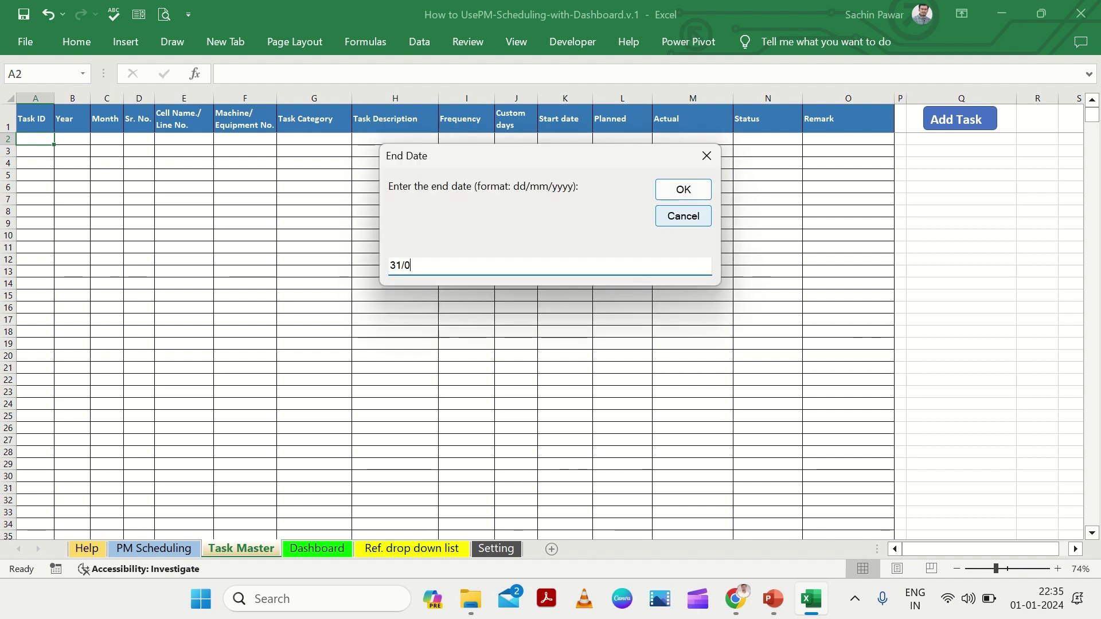
type("31/01/2024")
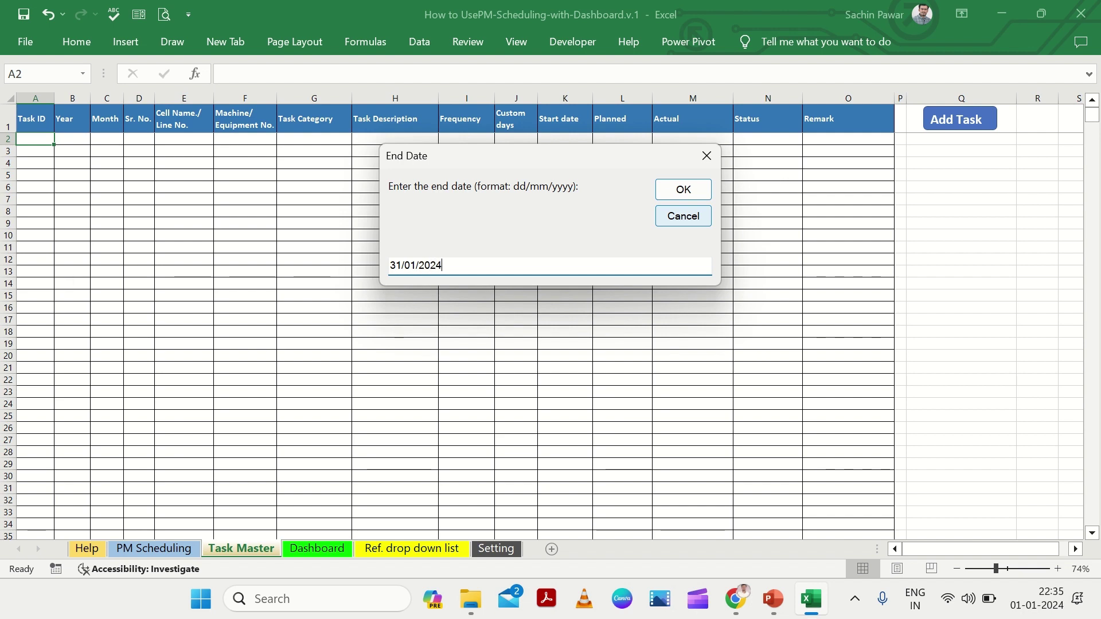
left_click(698, 190)
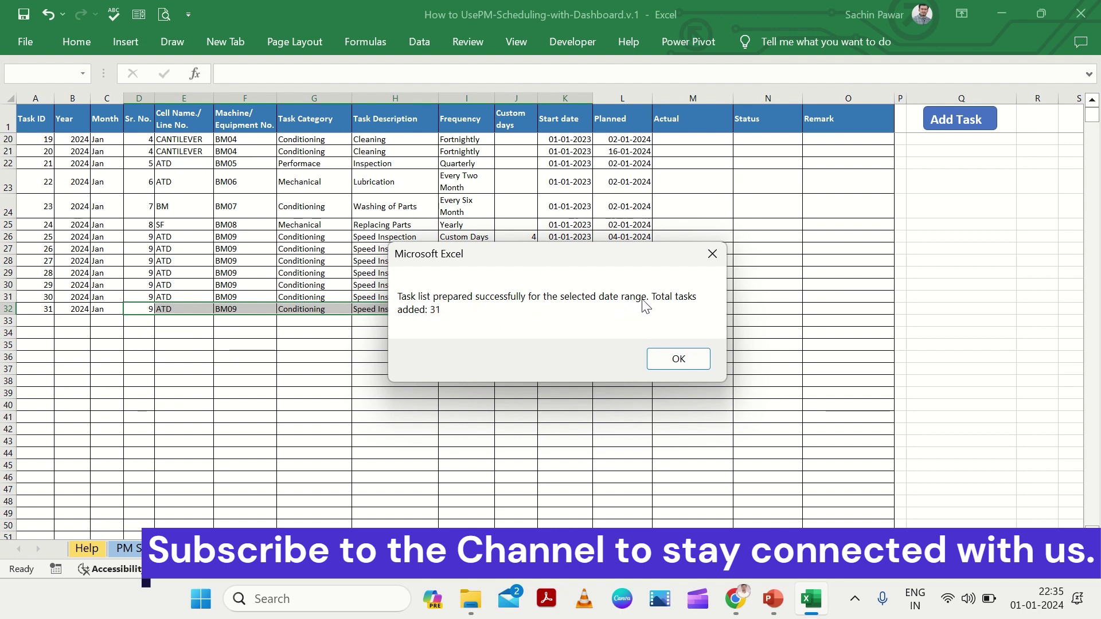
left_click(660, 365)
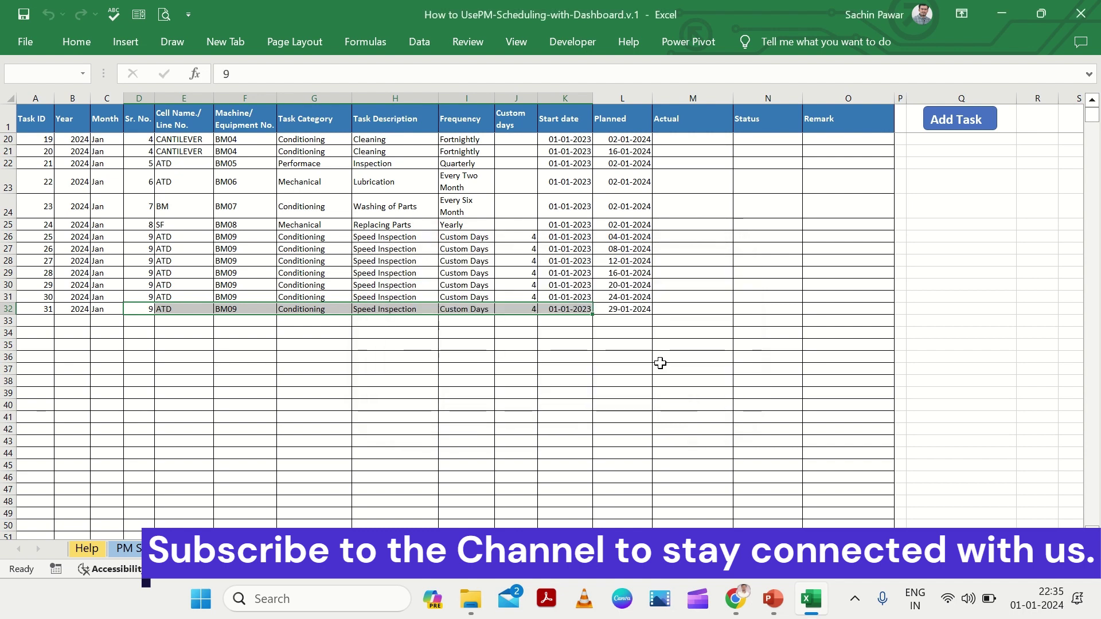
- Set the status of task 1 to Done in the Task Master sheet and check its Actual entry
left_click(777, 119)
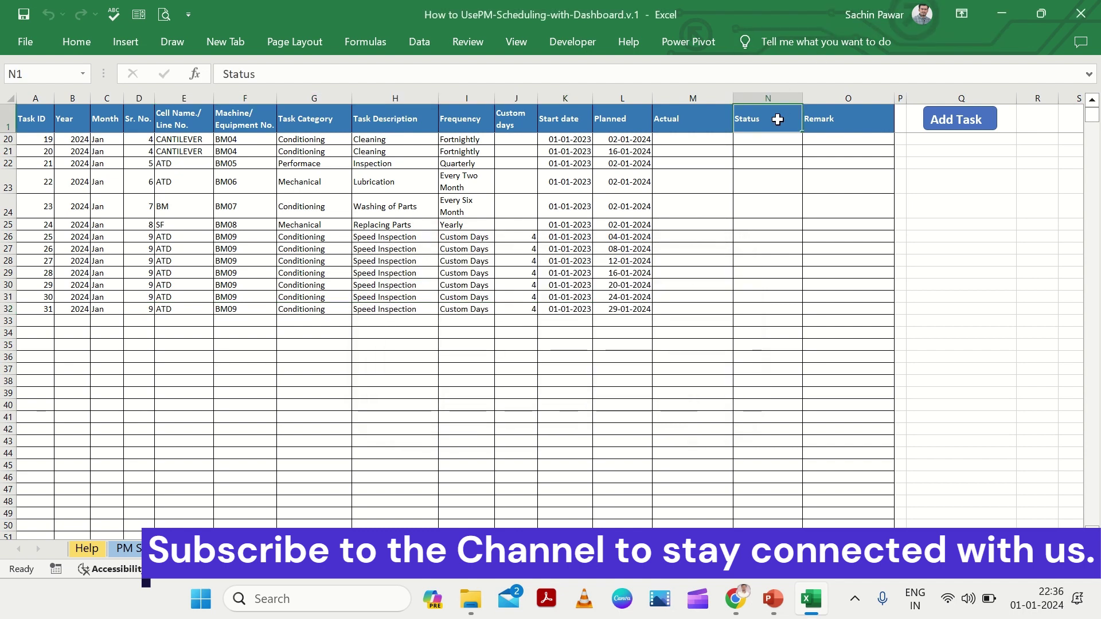
key("Down")
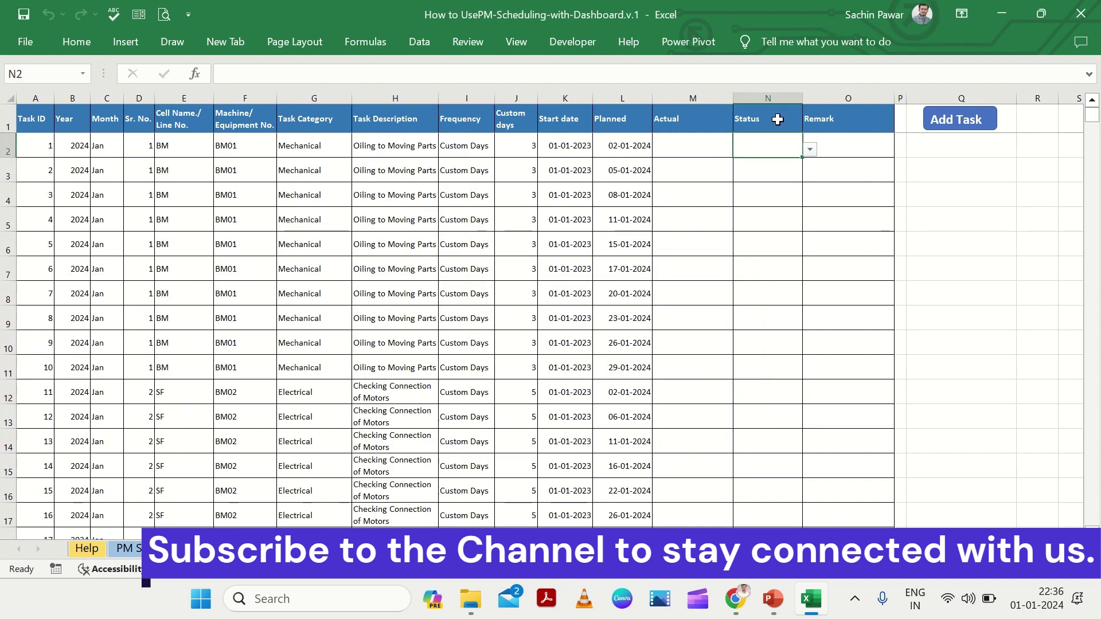
left_click(809, 149)
left_click(782, 162)
left_click(769, 172)
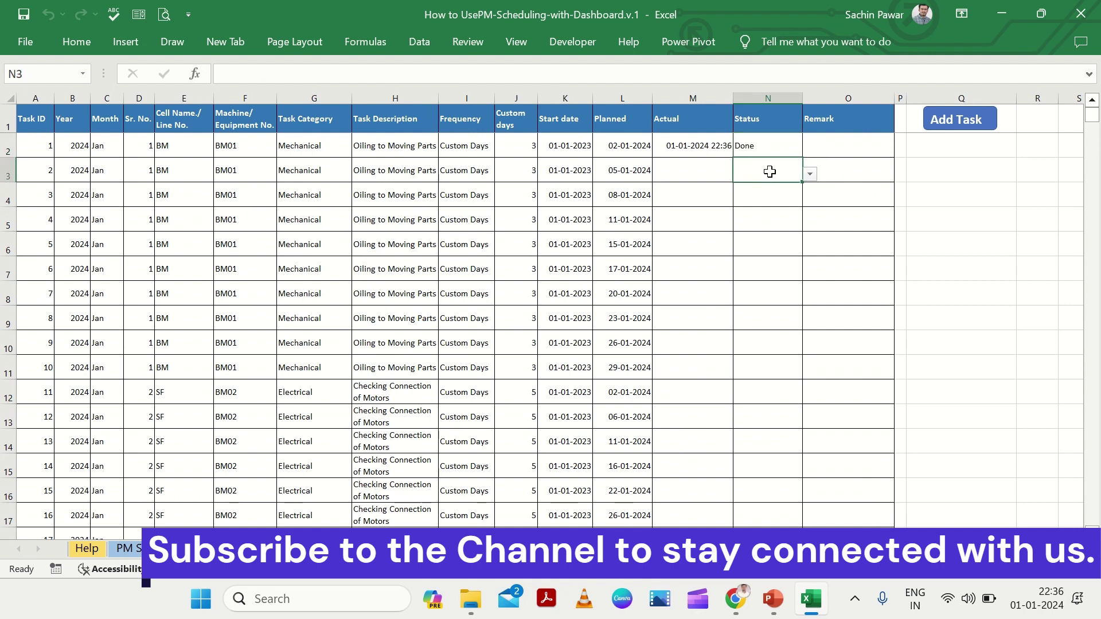
left_click(757, 142)
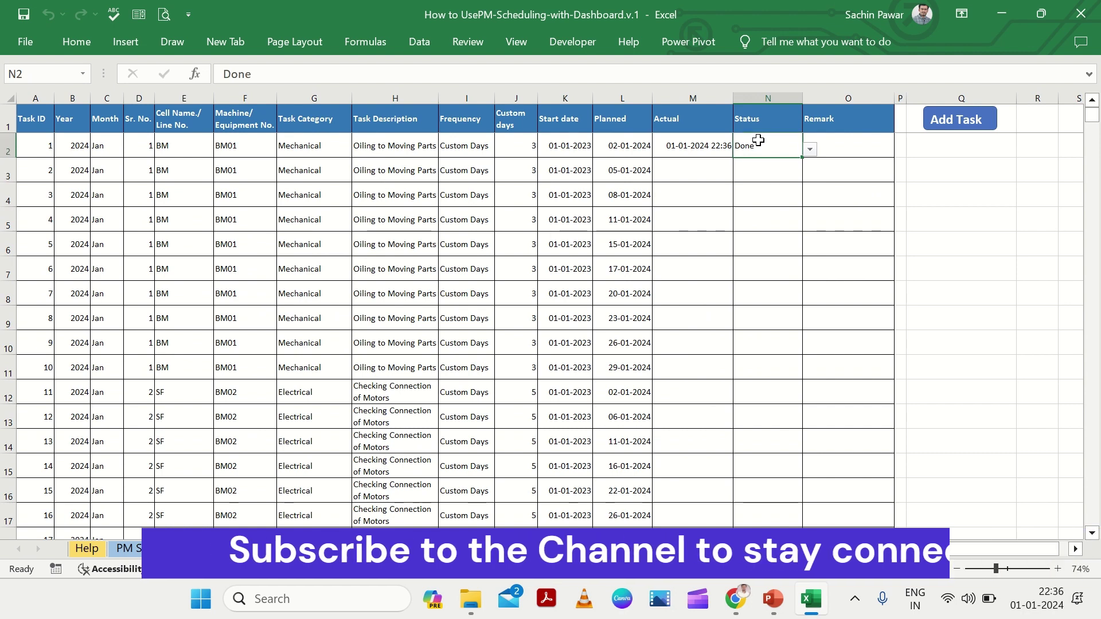
left_click(728, 146)
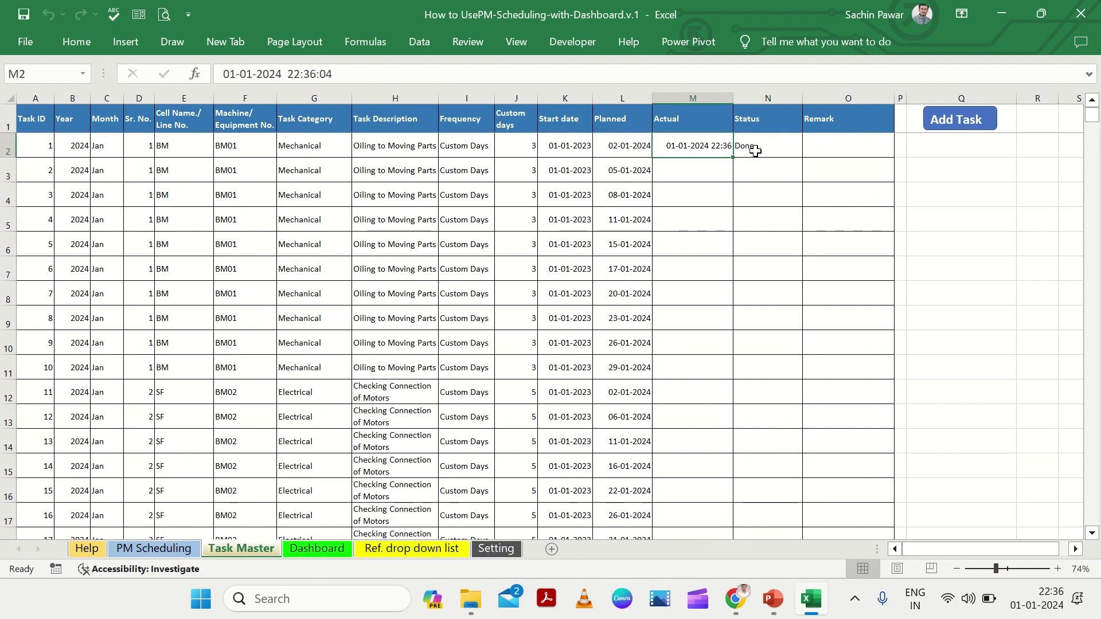
left_click(751, 147)
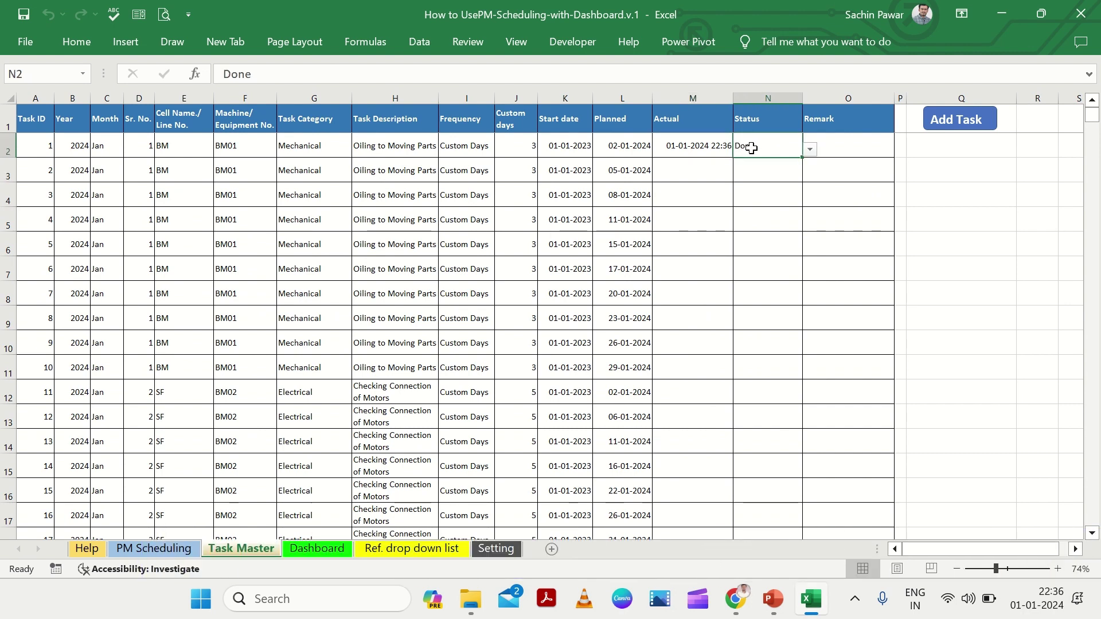
left_click_drag(713, 148, 761, 172)
- Set the status of tasks 2 to 8 in the Task Master sheet to Done
left_click(764, 175)
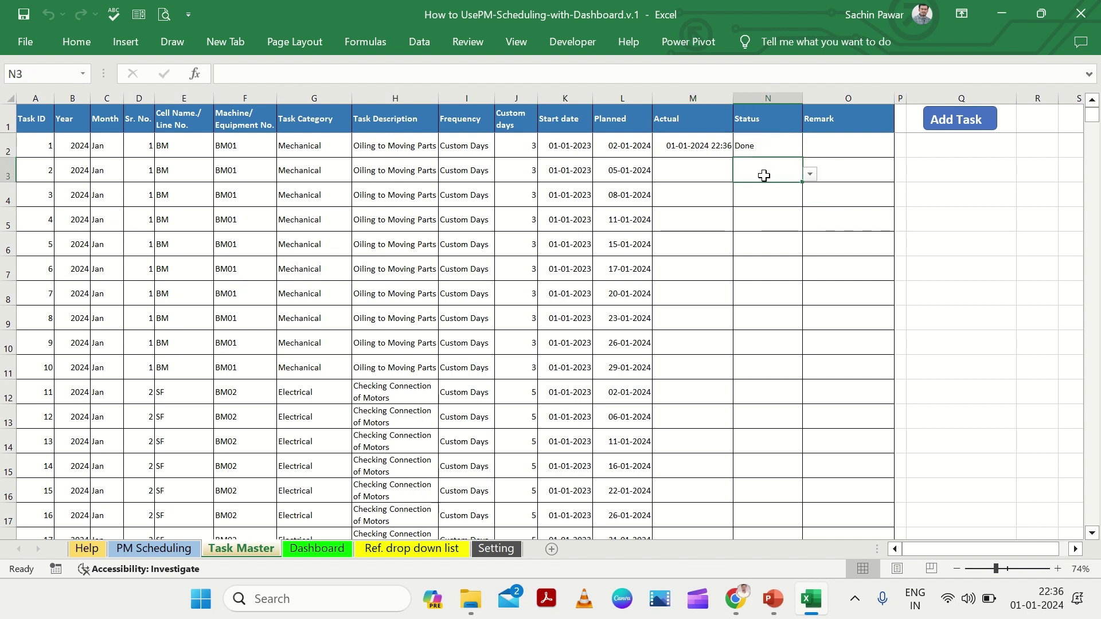
type("done")
key("Return")
type("done")
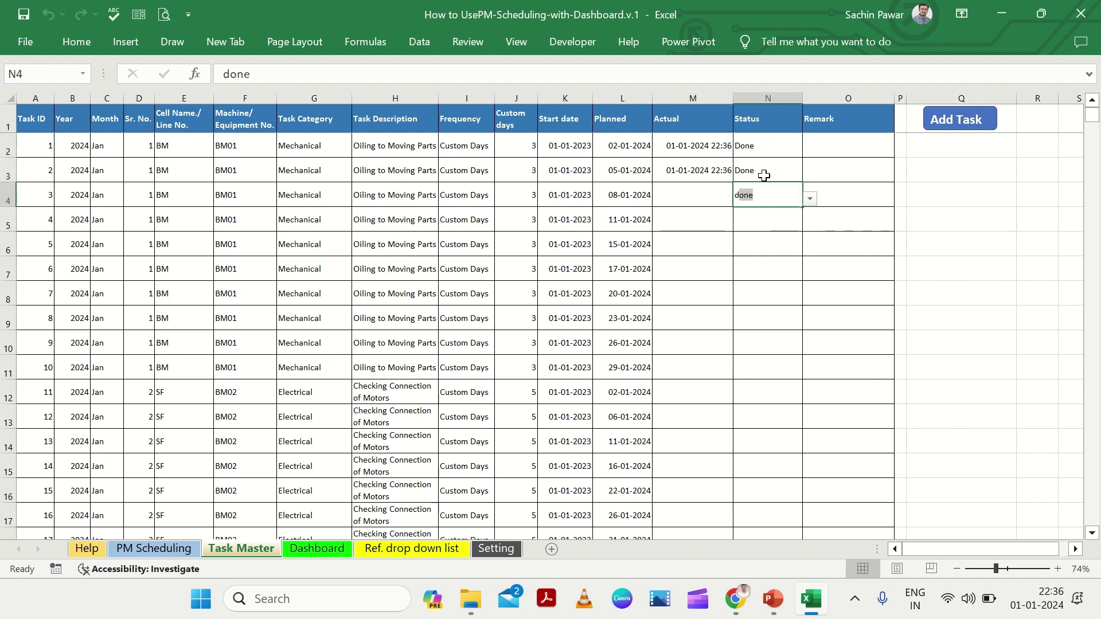
key("Return")
type("done")
key("Return")
type("done")
key("Return")
type("done")
key("Return")
type("done")
key("Return")
type("done")
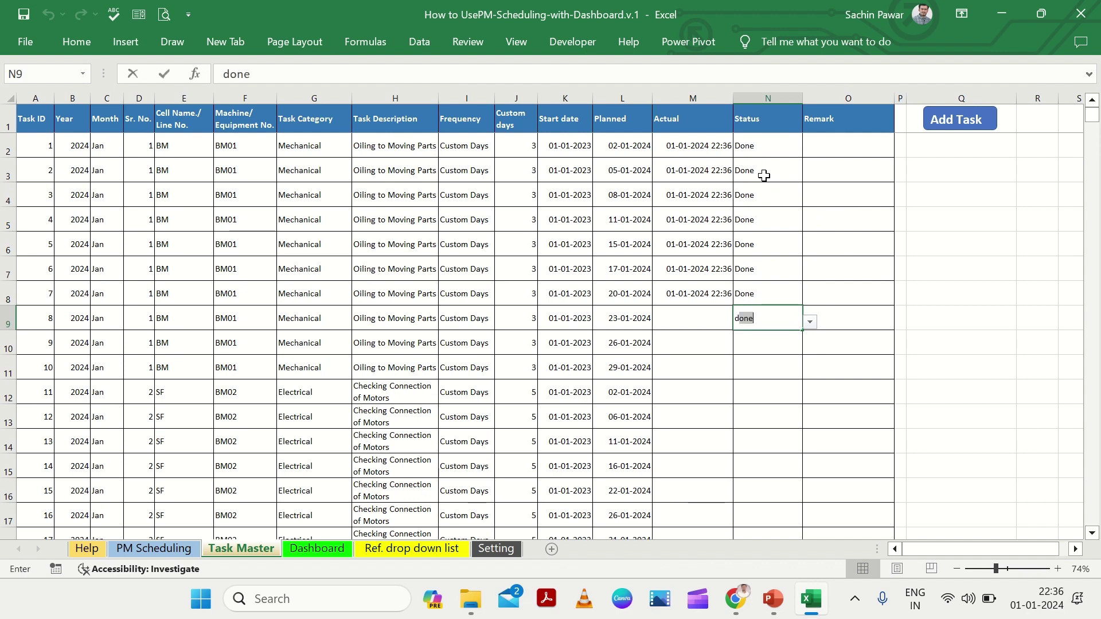
key("Return")
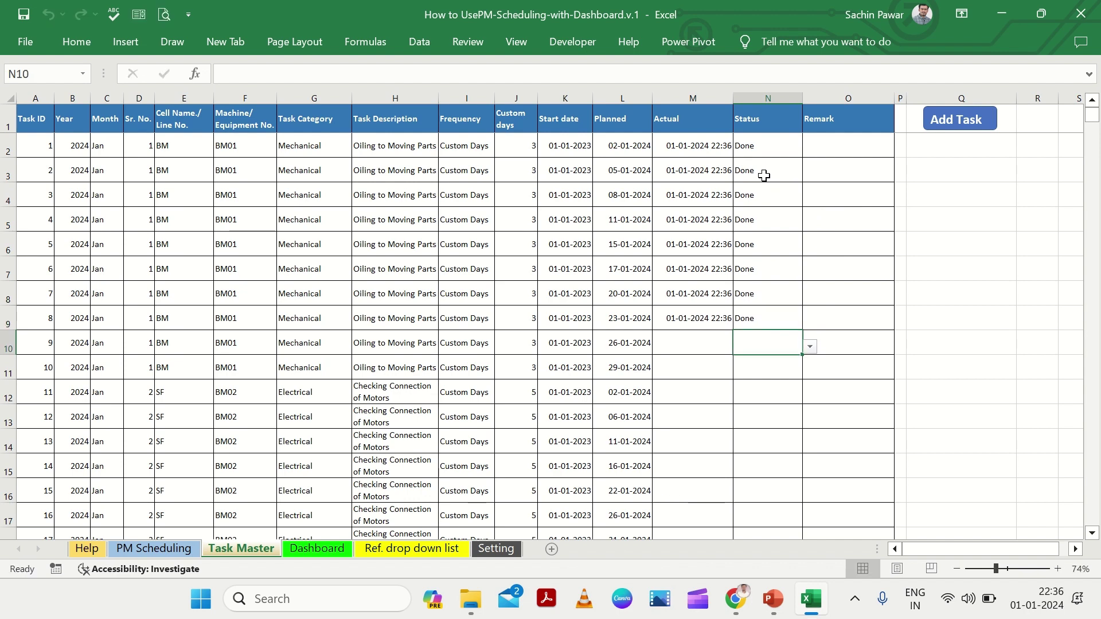
- Examine the Remark cells of the completed tasks and the planned dates of the remaining tasks
left_click(833, 152)
left_click_drag(835, 150, 829, 321)
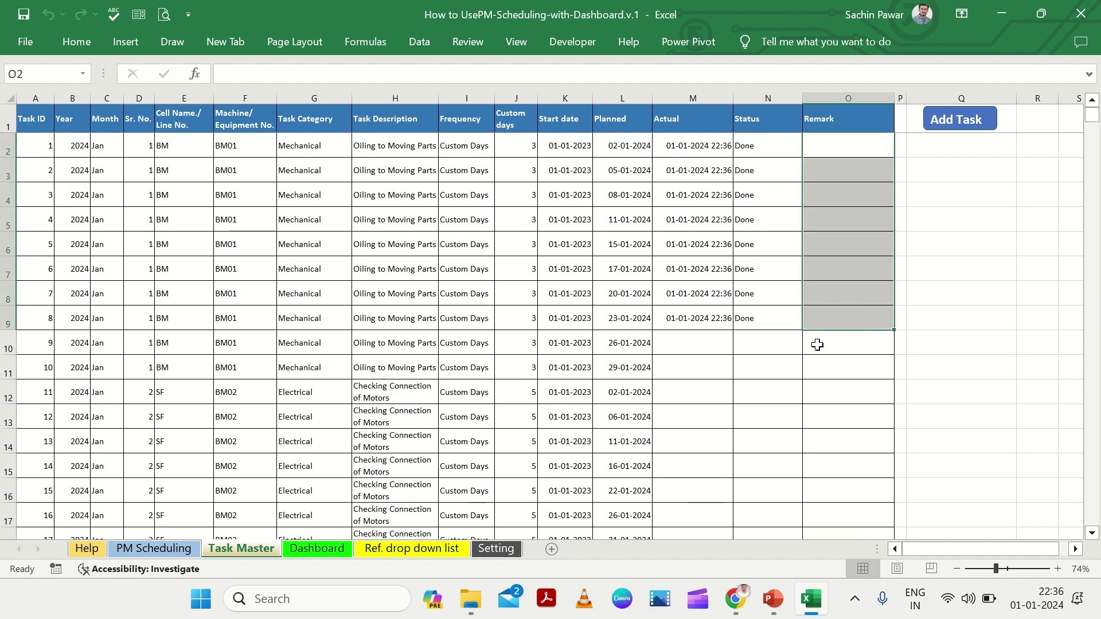
left_click(793, 371)
scroll(792, 372, "down", 1)
scroll(793, 372, "down", 3)
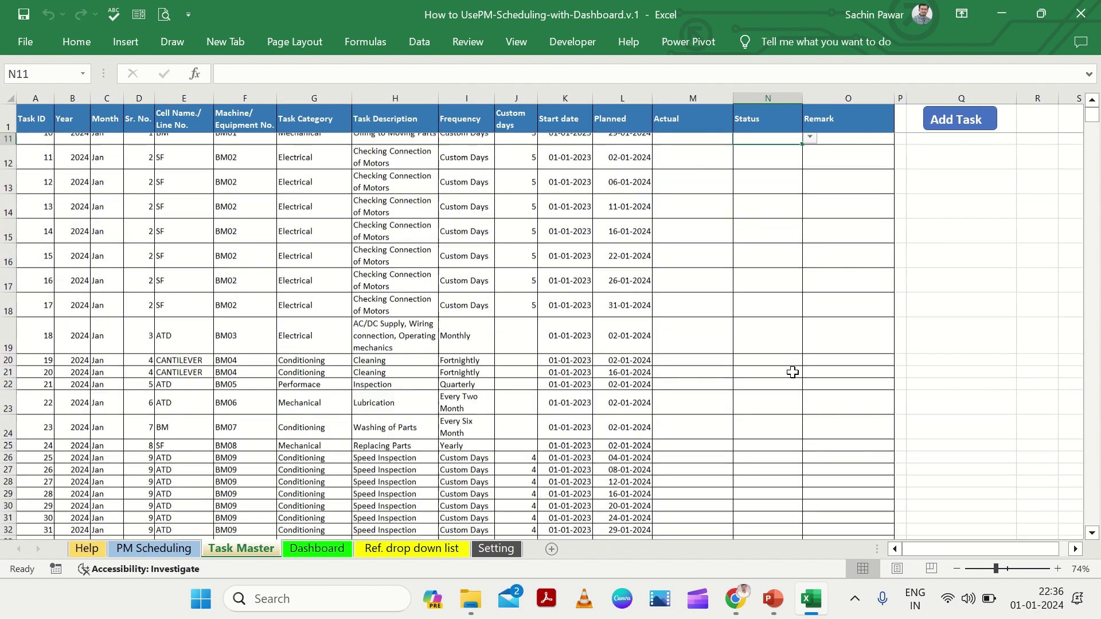
scroll(773, 394, "down", 1)
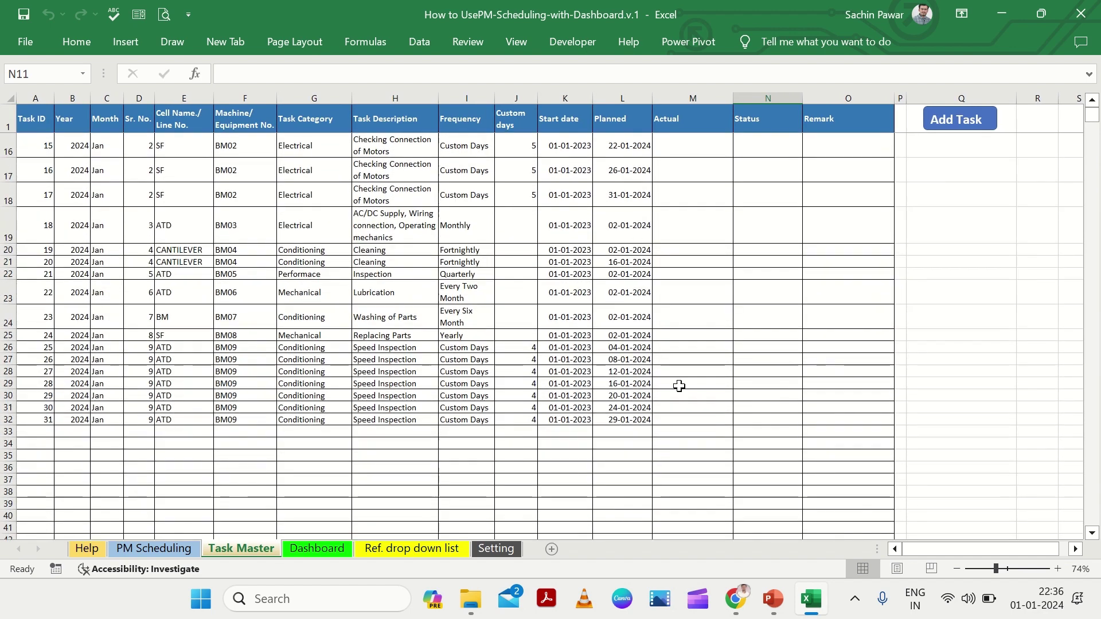
left_click(643, 421)
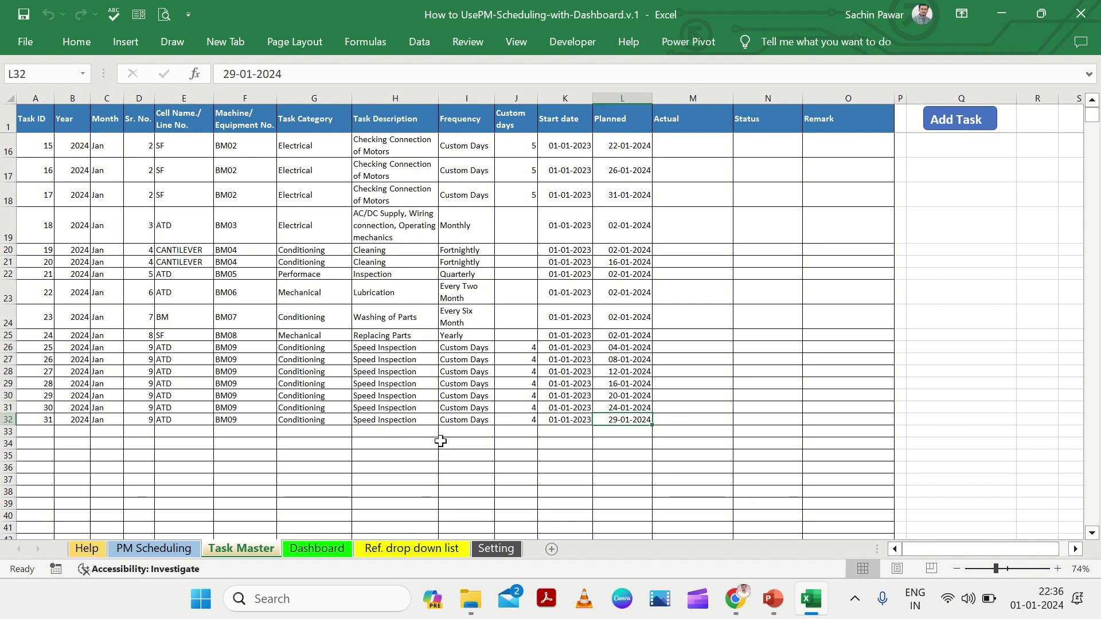
- Refresh the Dashboard sheet and filter it to the year 2024
left_click(338, 549)
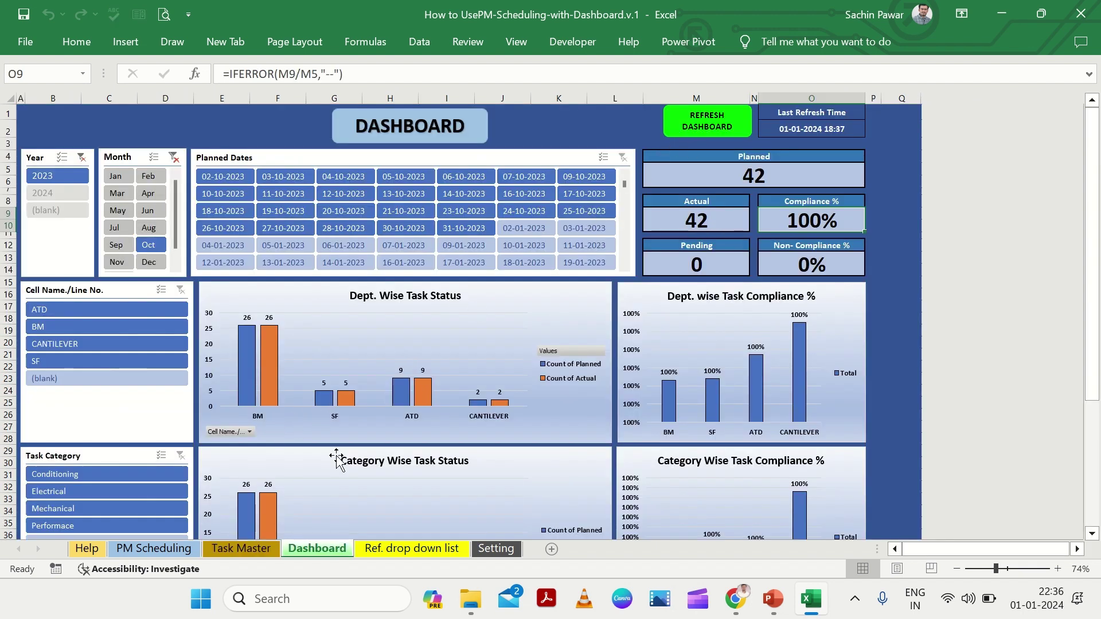
left_click(713, 130)
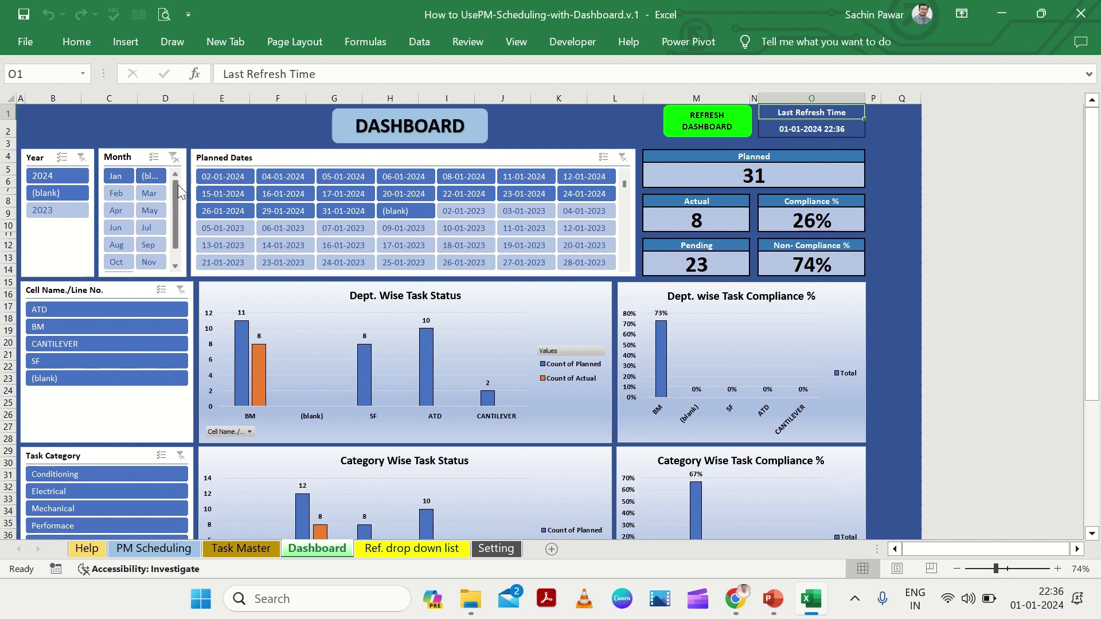
left_click(70, 179)
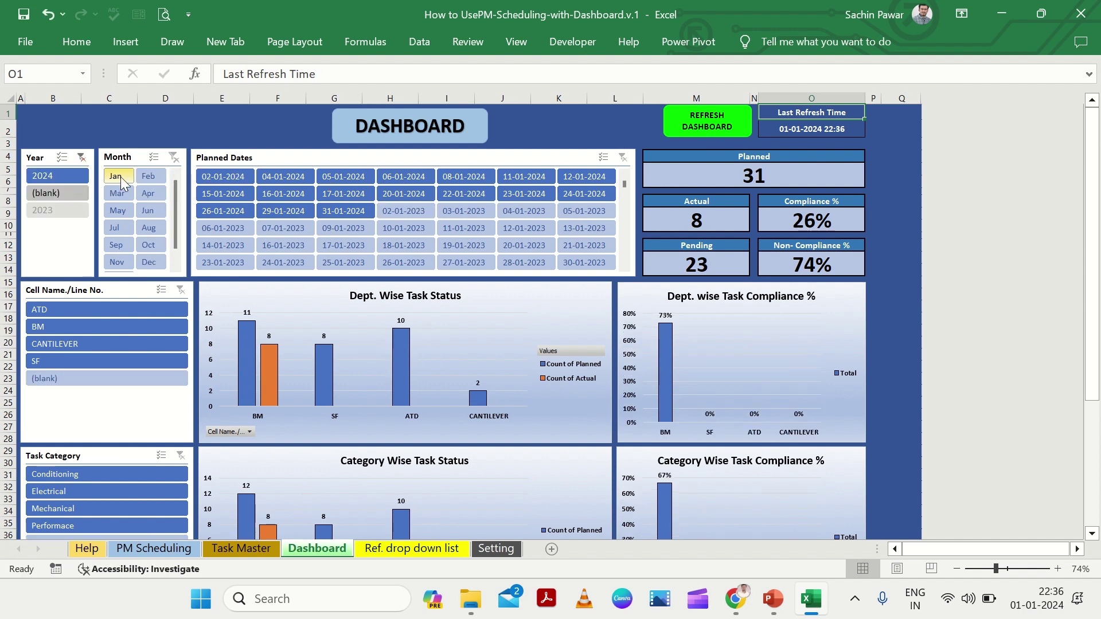
- Examine the dashboard charts and the Planned, Actual, Pending, Compliance % and Non-Compliance % figures
scroll(353, 338, "down", 1)
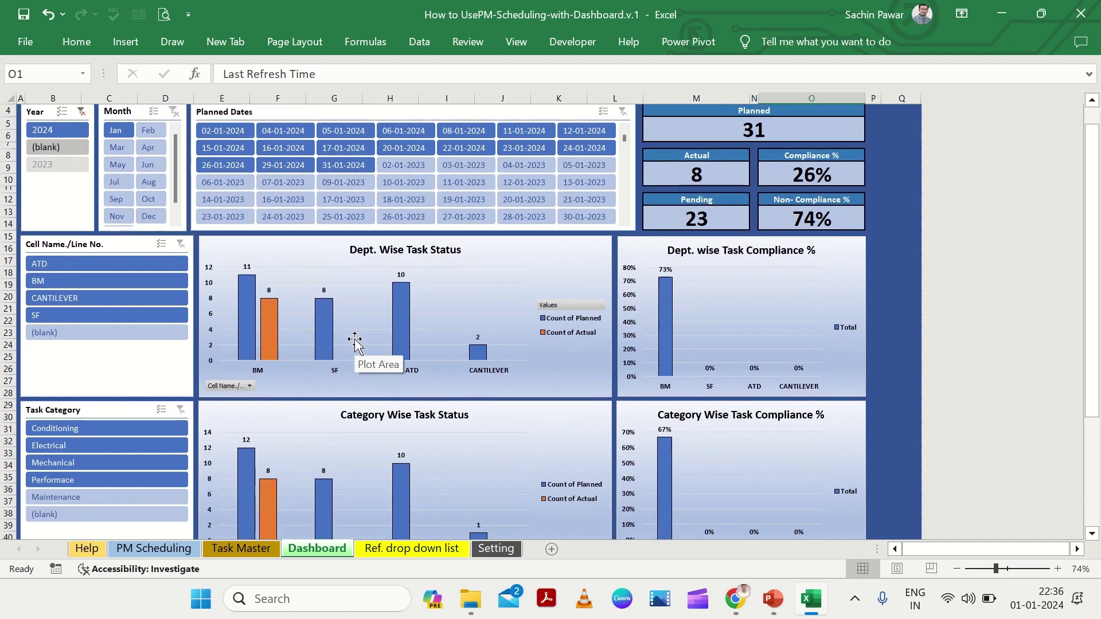
scroll(354, 340, "up", 1)
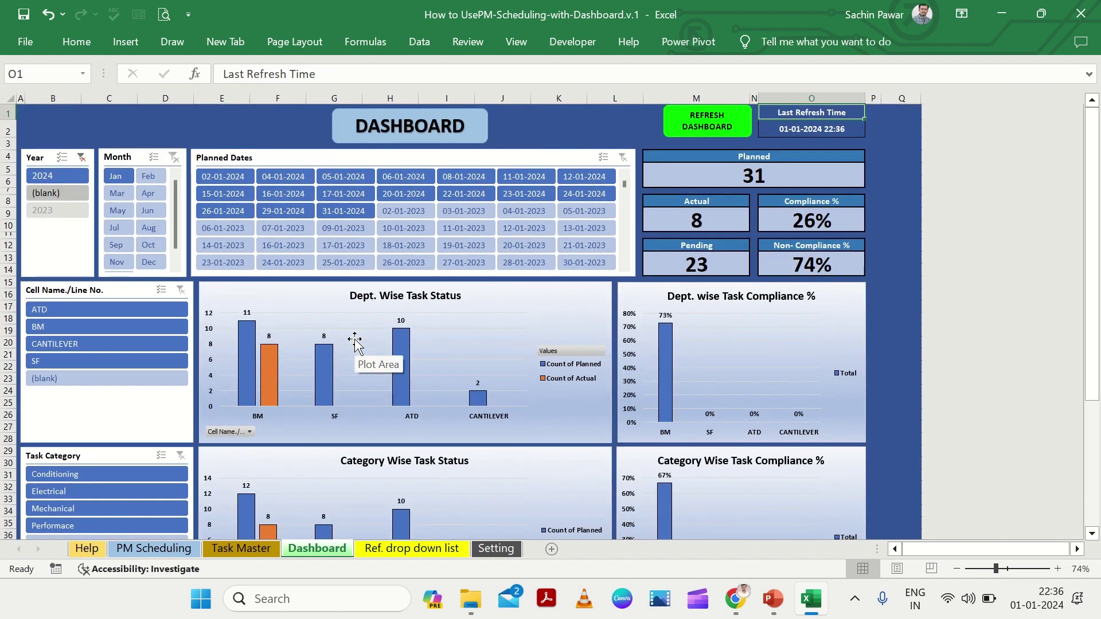
scroll(356, 347, "down", 3)
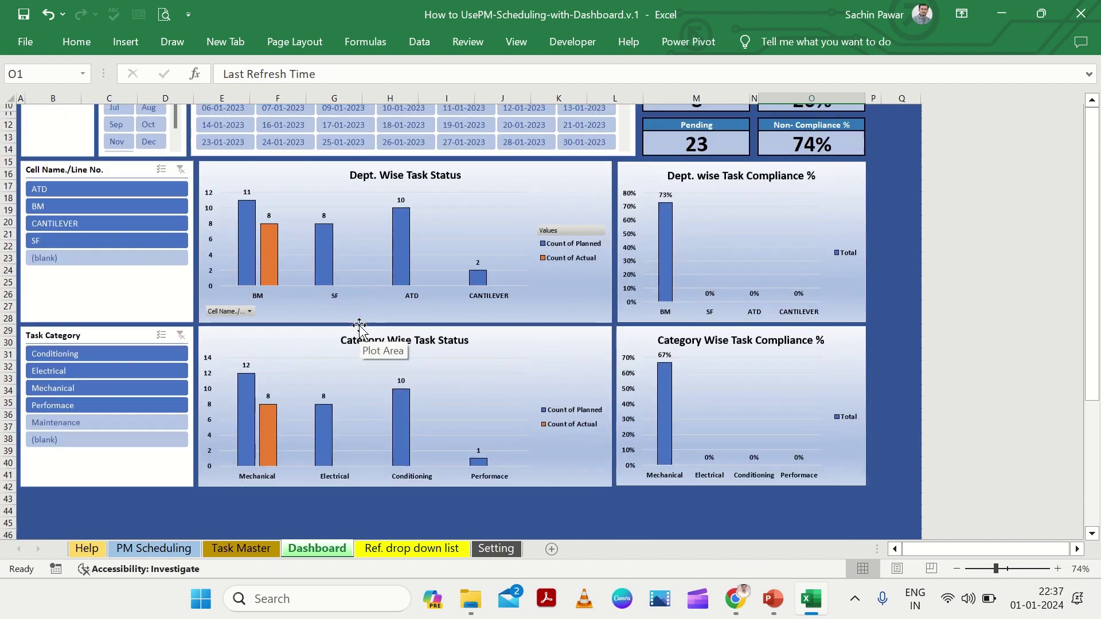
scroll(364, 344, "up", 3)
left_click(715, 177)
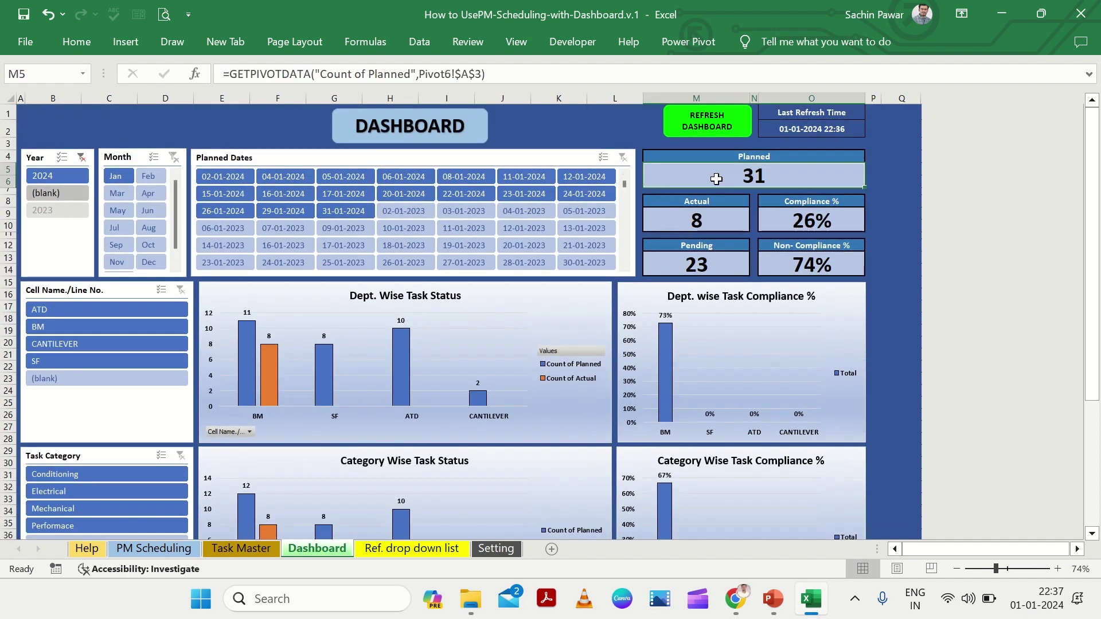
left_click(708, 217)
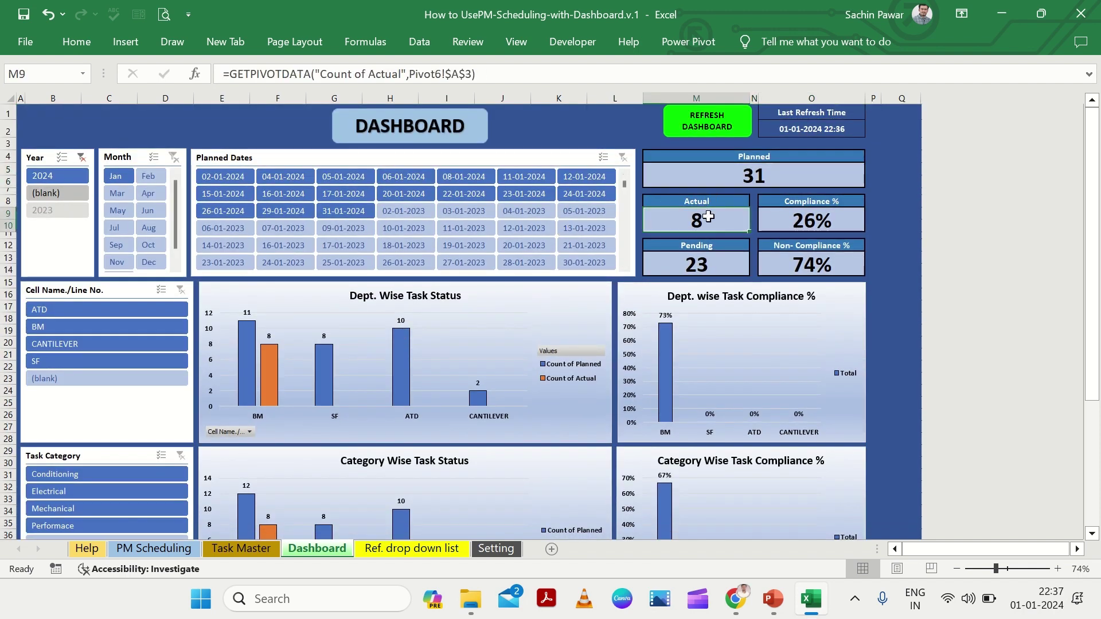
left_click(716, 265)
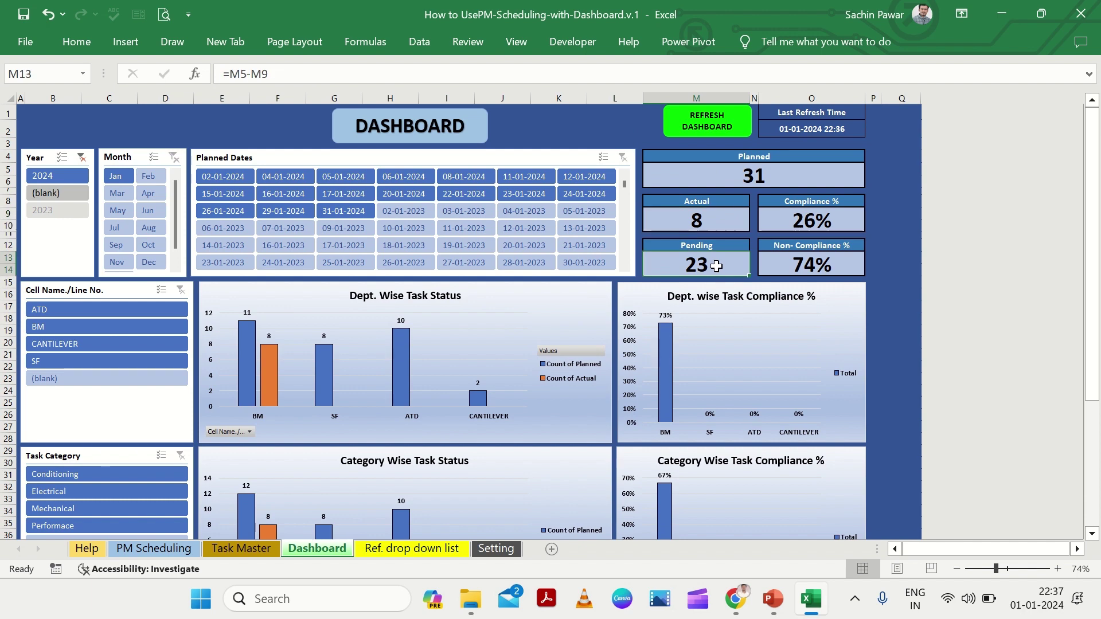
left_click(790, 224)
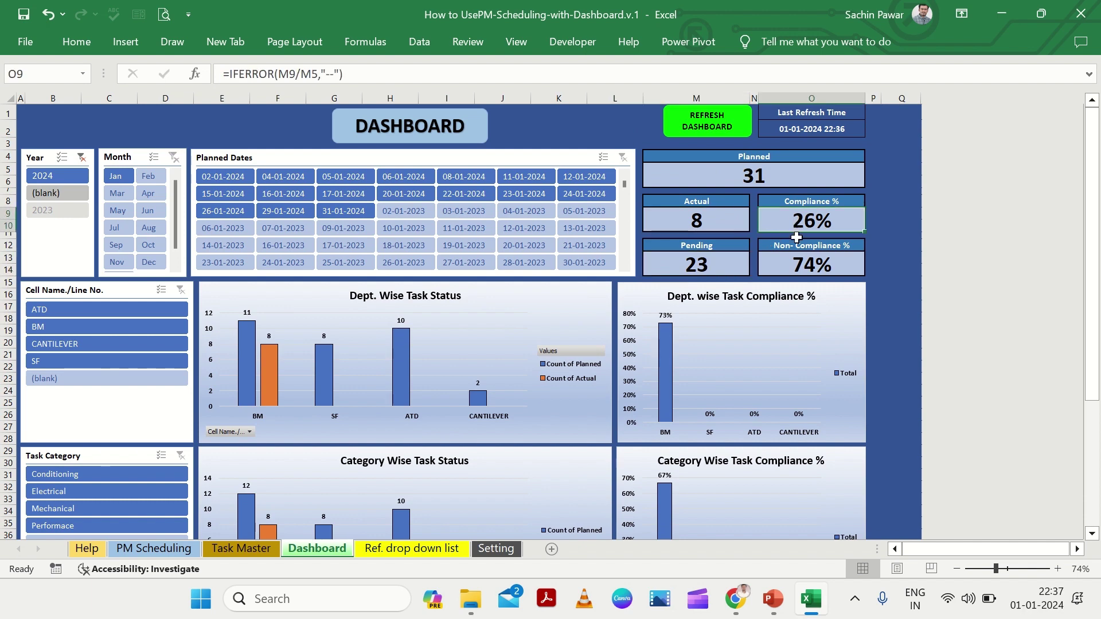
left_click(797, 265)
- View the dashboard filtered by cell name ATD, BM and CANTILEVER in turn, and clear the cell name filter
scroll(113, 187, "down", 3)
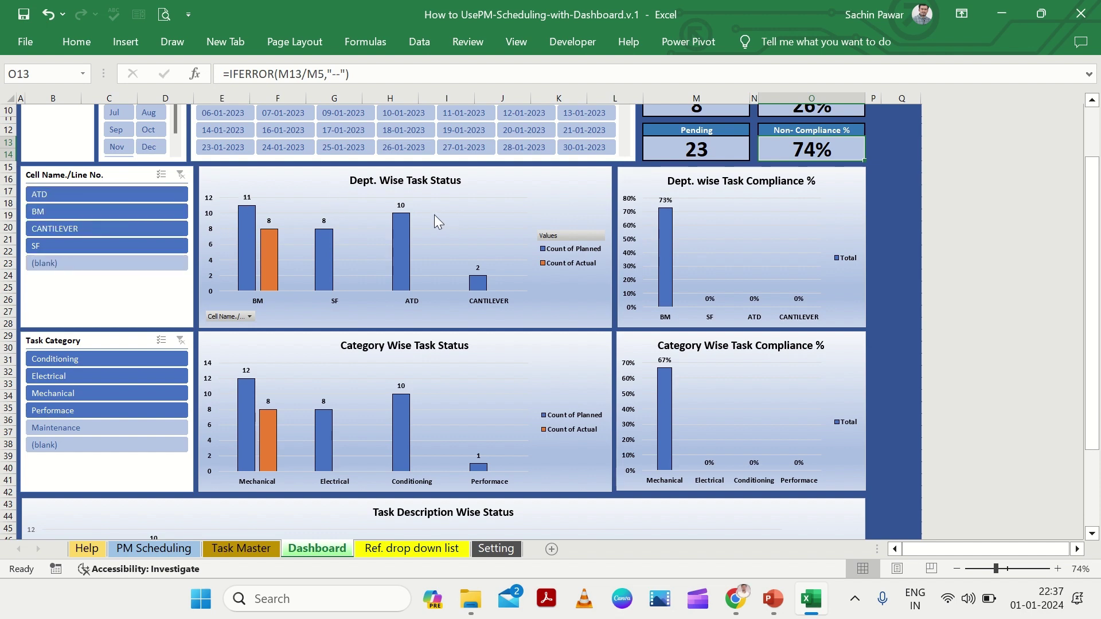
left_click(168, 195)
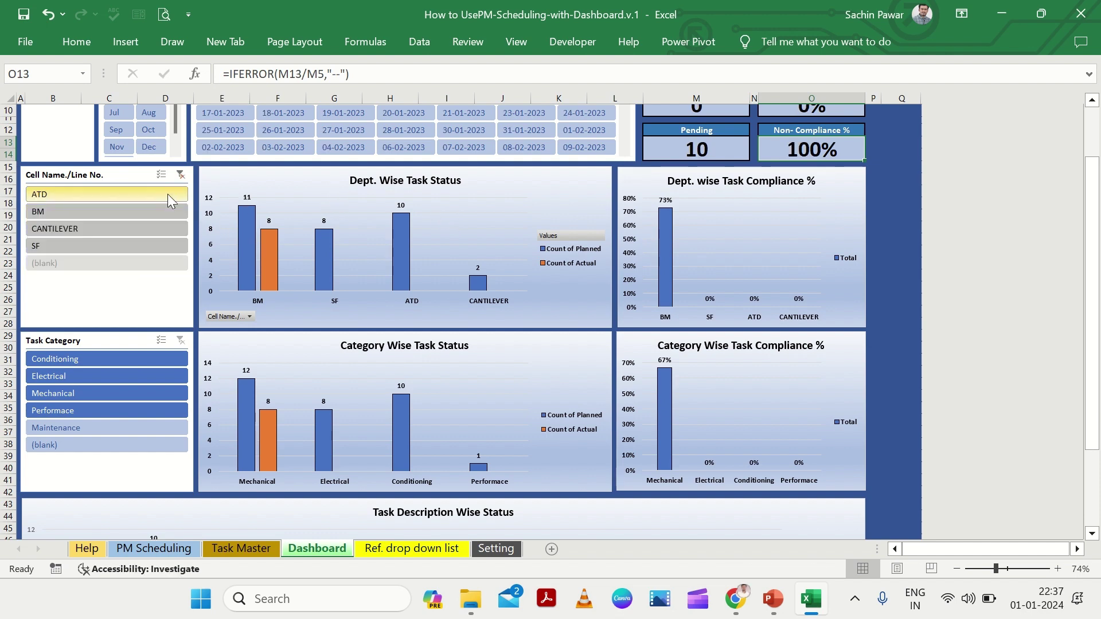
left_click(156, 211)
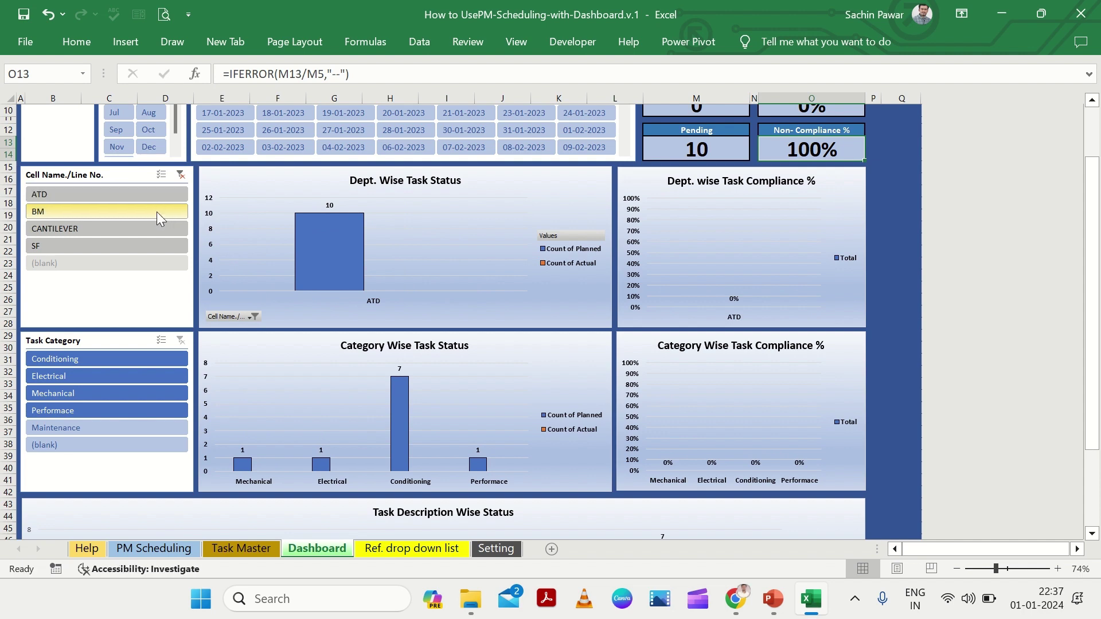
left_click(149, 228)
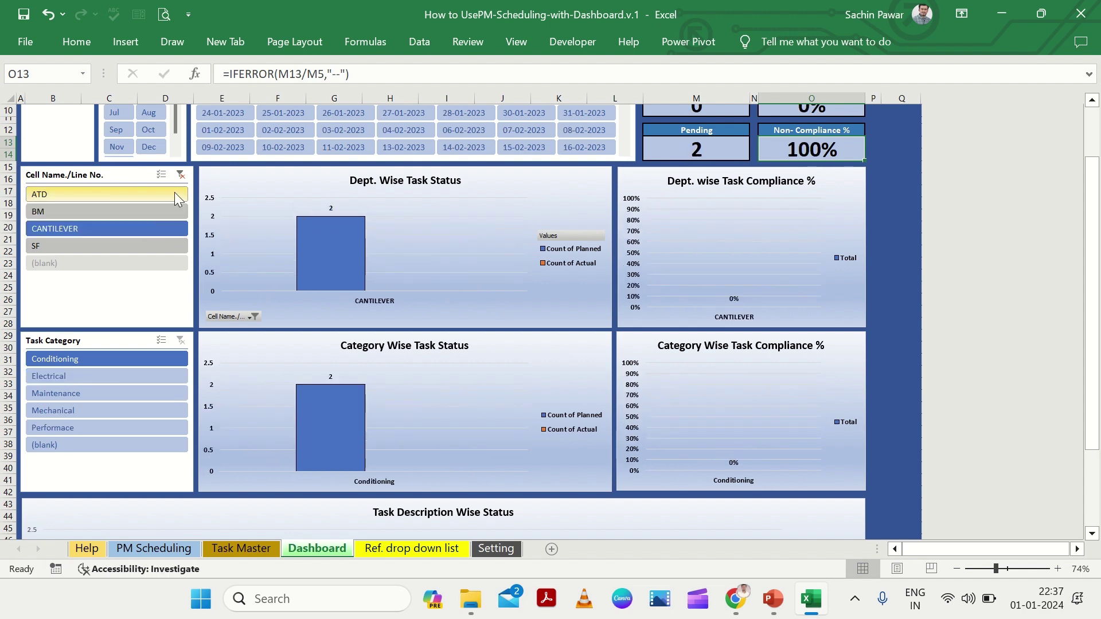
left_click(180, 174)
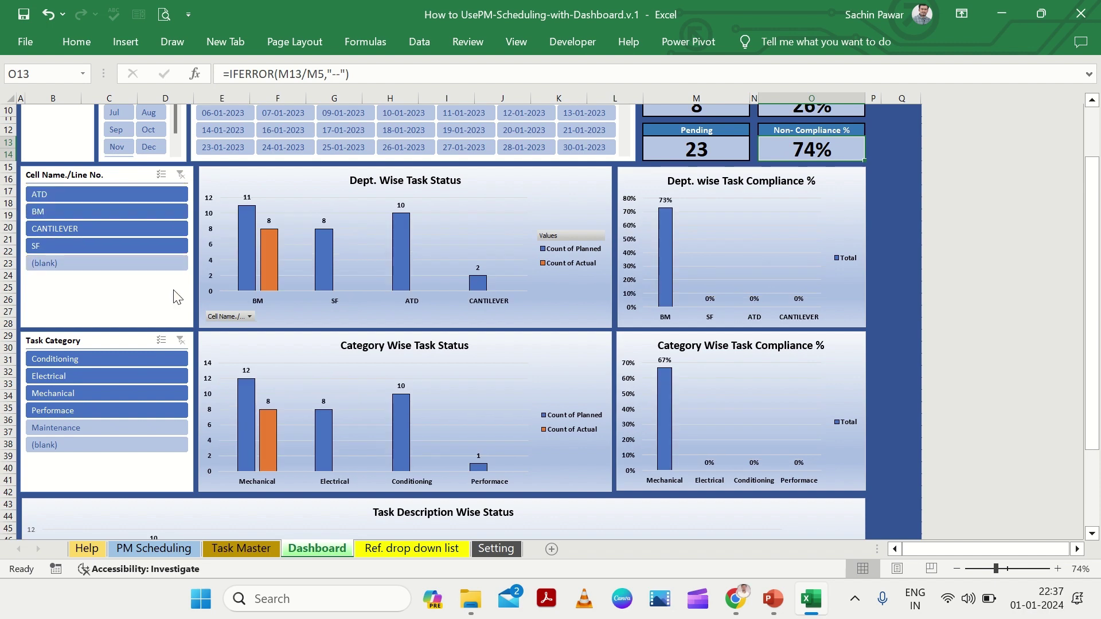
- View the dashboard filtered by task category Conditioning and then Electrical, and clear the category filter
scroll(178, 297, "down", 2)
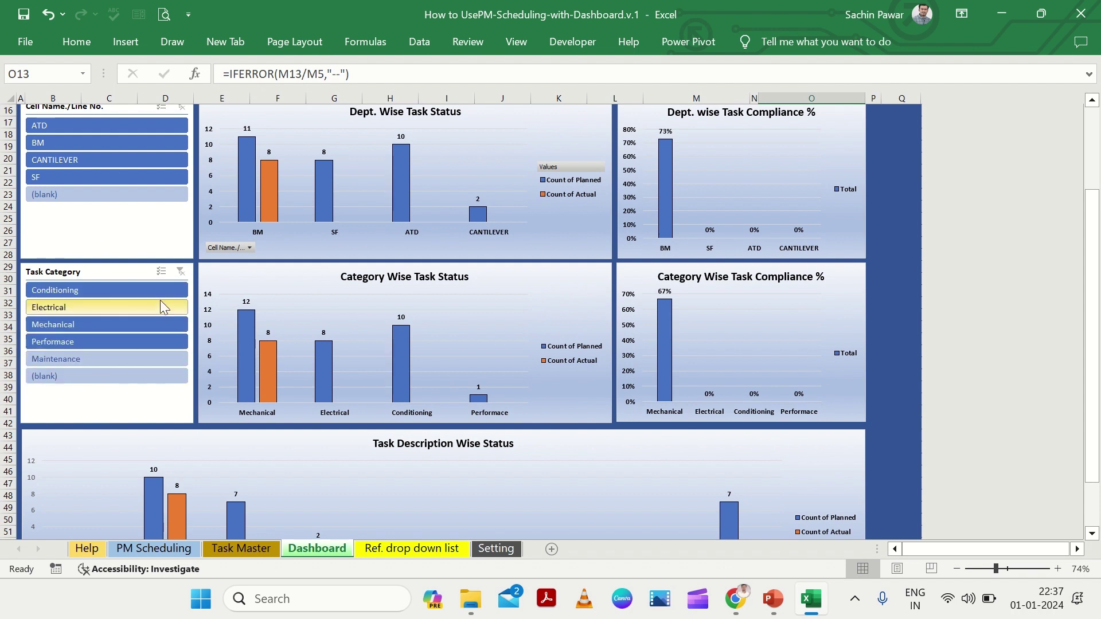
left_click(160, 293)
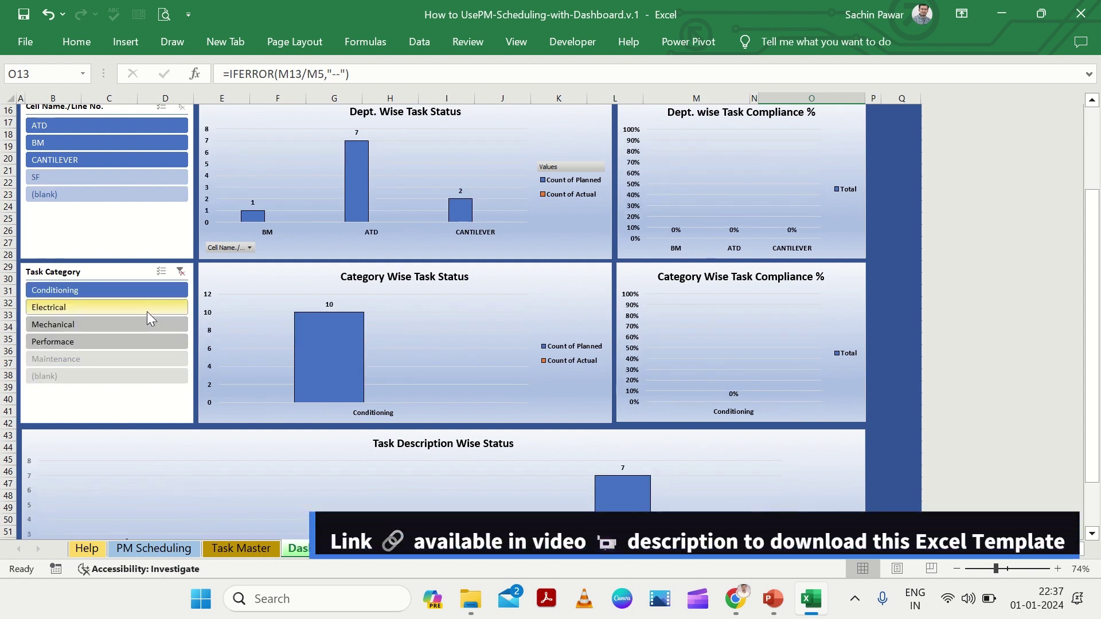
left_click(146, 312)
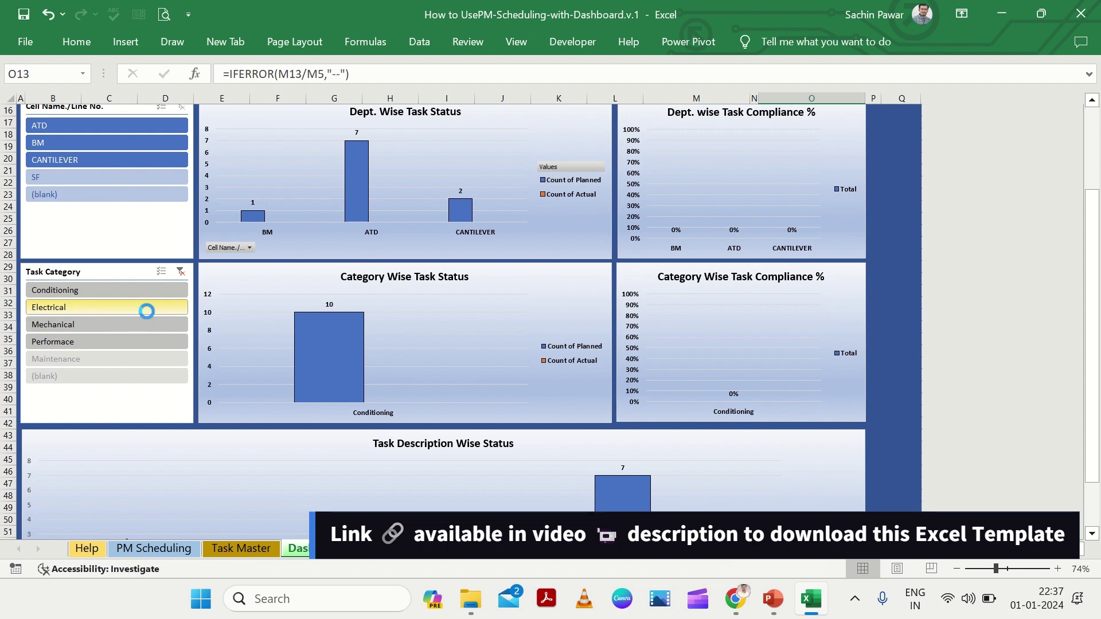
left_click(181, 271)
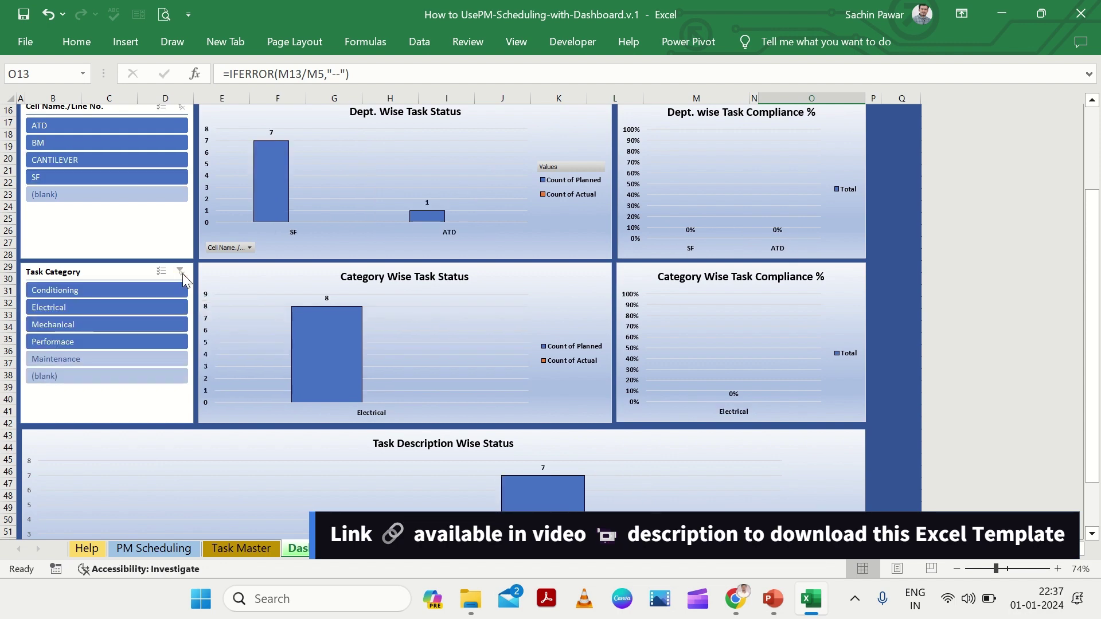
- Review the Task Description Wise Status chart and return to the dashboard's summary figures
scroll(190, 353, "down", 3)
scroll(189, 353, "down", 1)
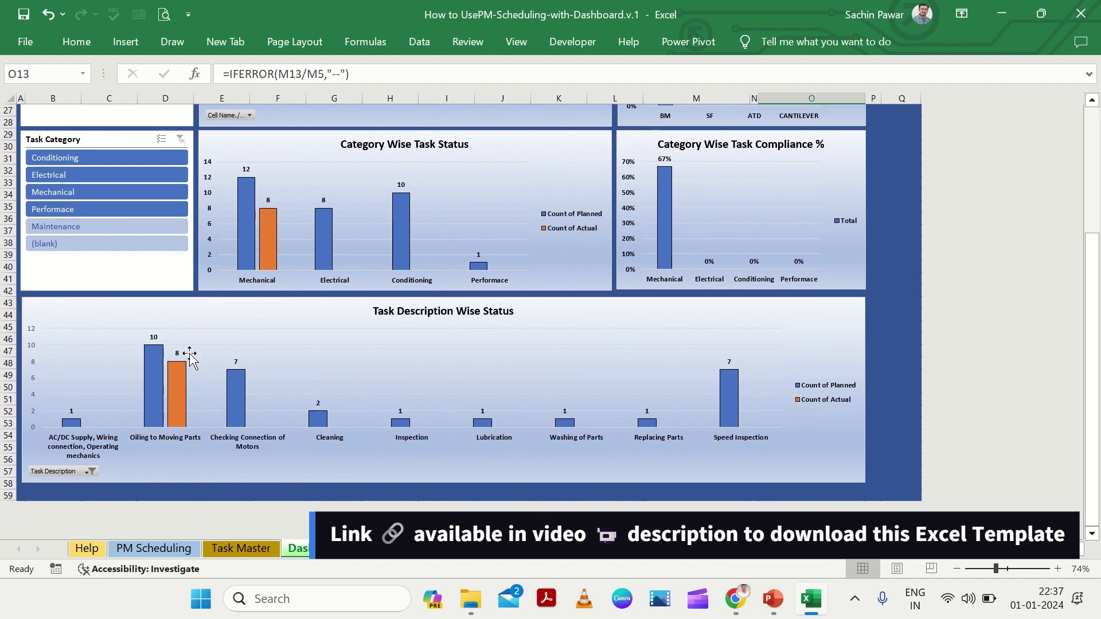
scroll(297, 347, "up", 9)
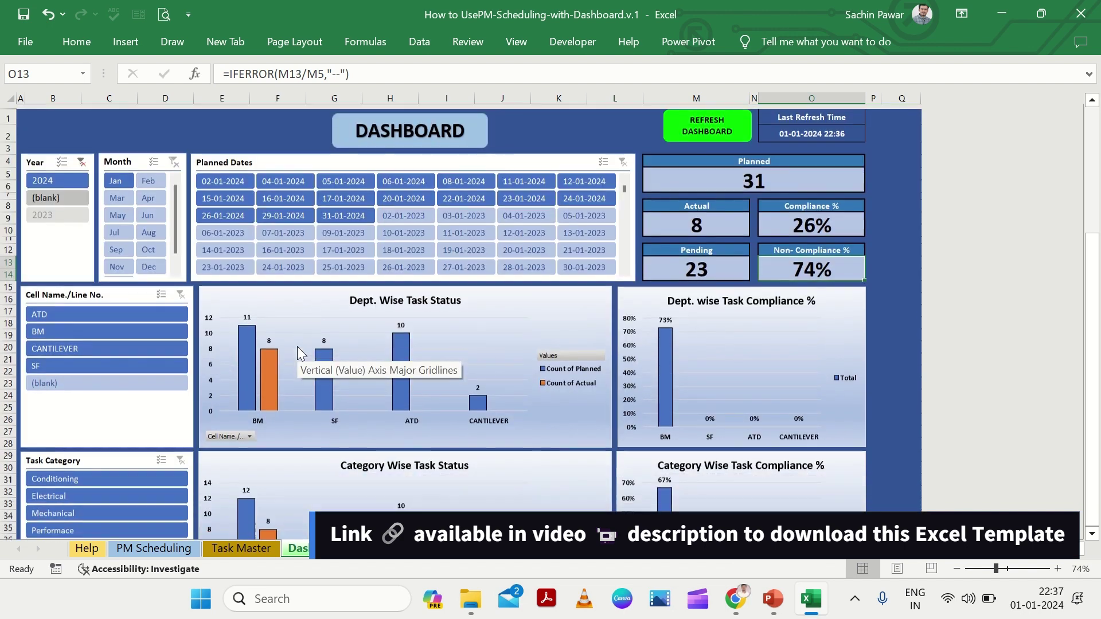